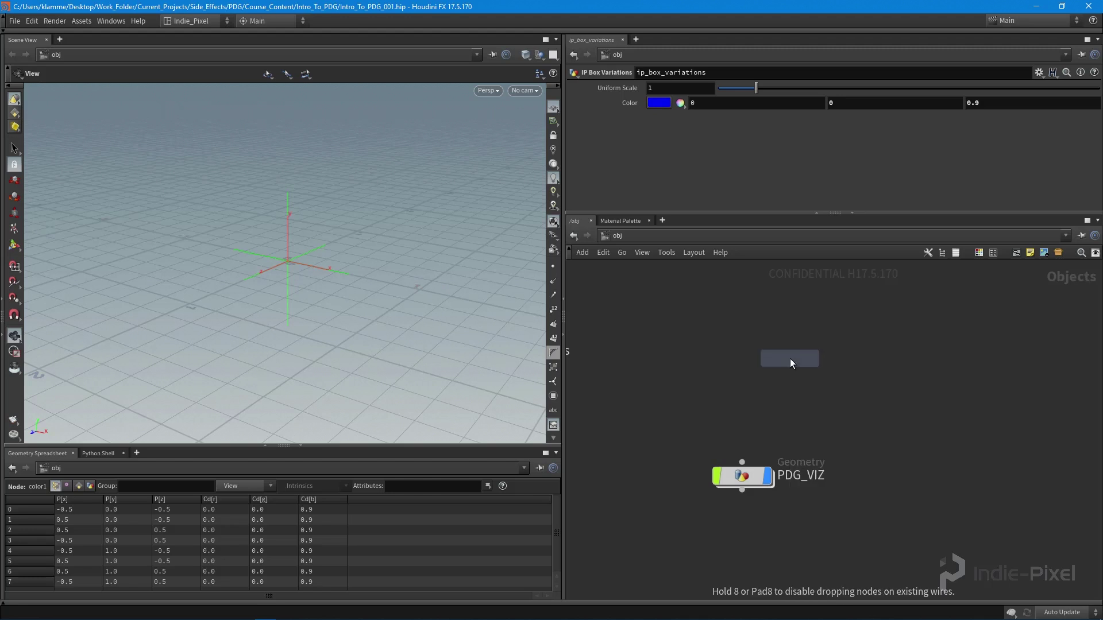
Step: Place a new geo1 Geometry object in the /obj network beside PDG_VIZ
click(793, 364)
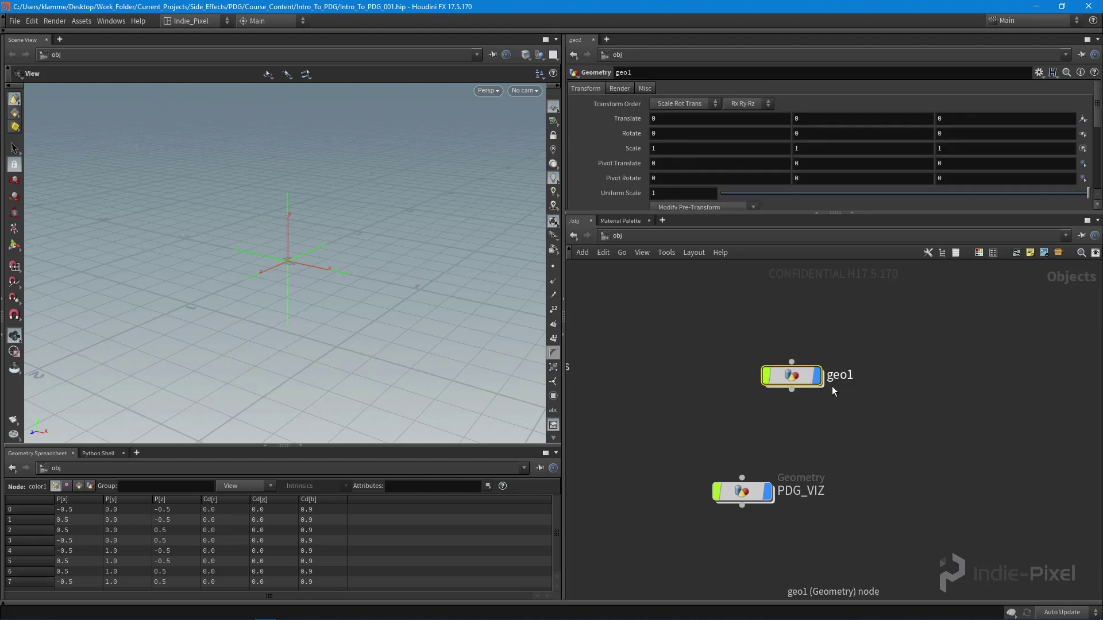
Step: Rename the geo1 object to painting
double_click(833, 377)
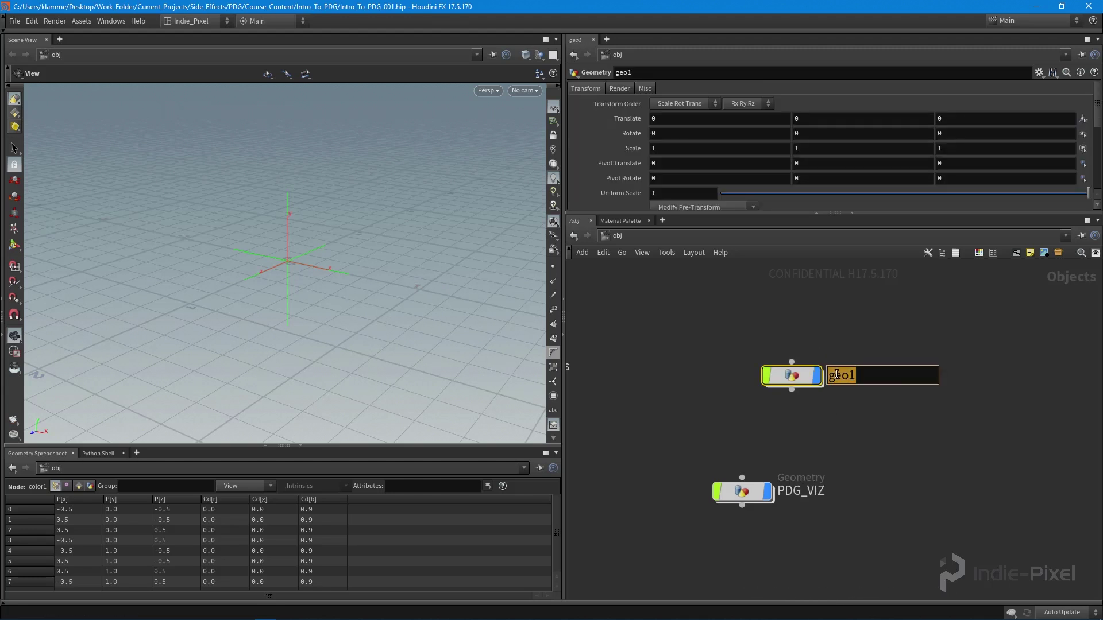
text(painting)
key(Return)
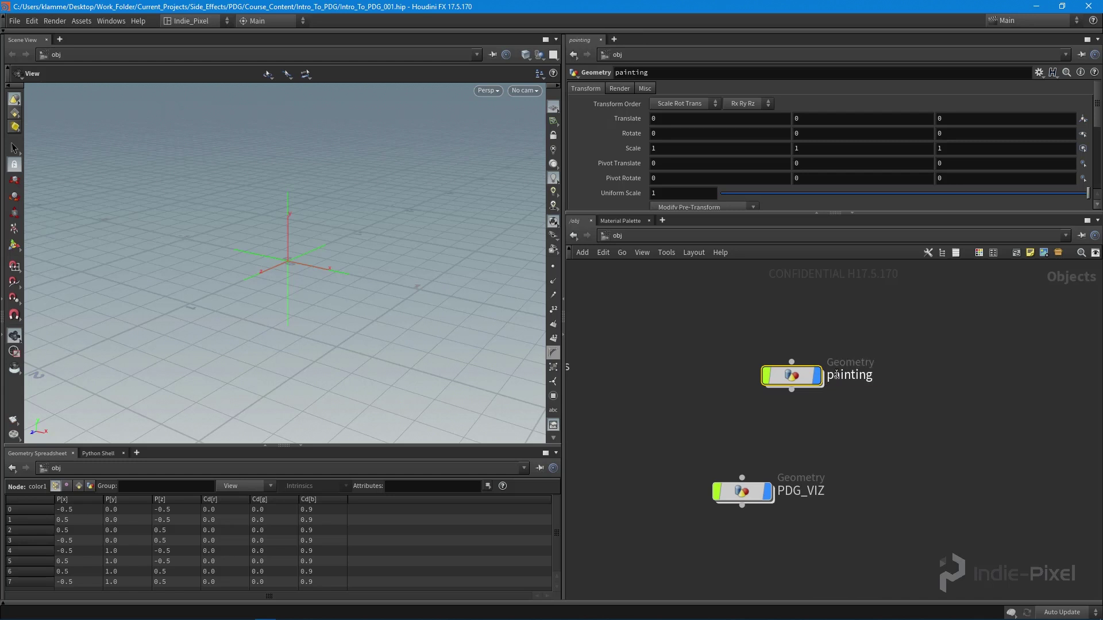
Step: Add a second Geometry object below painting, name it scattering, and move both together
middle_drag(845, 390, 864, 421)
key(Tab)
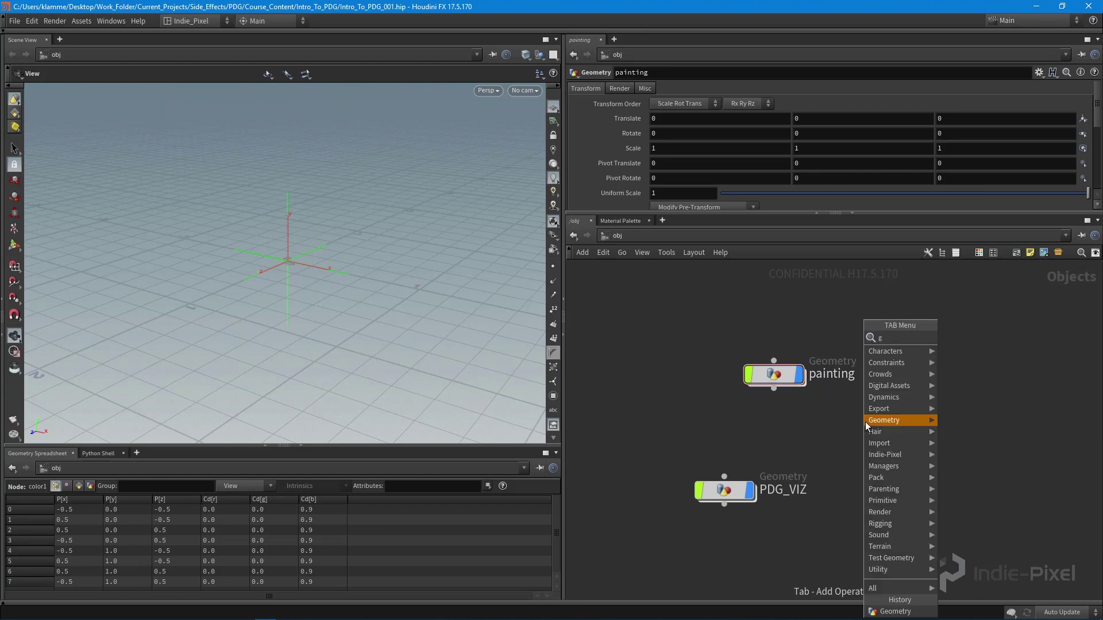
click(885, 422)
click(778, 421)
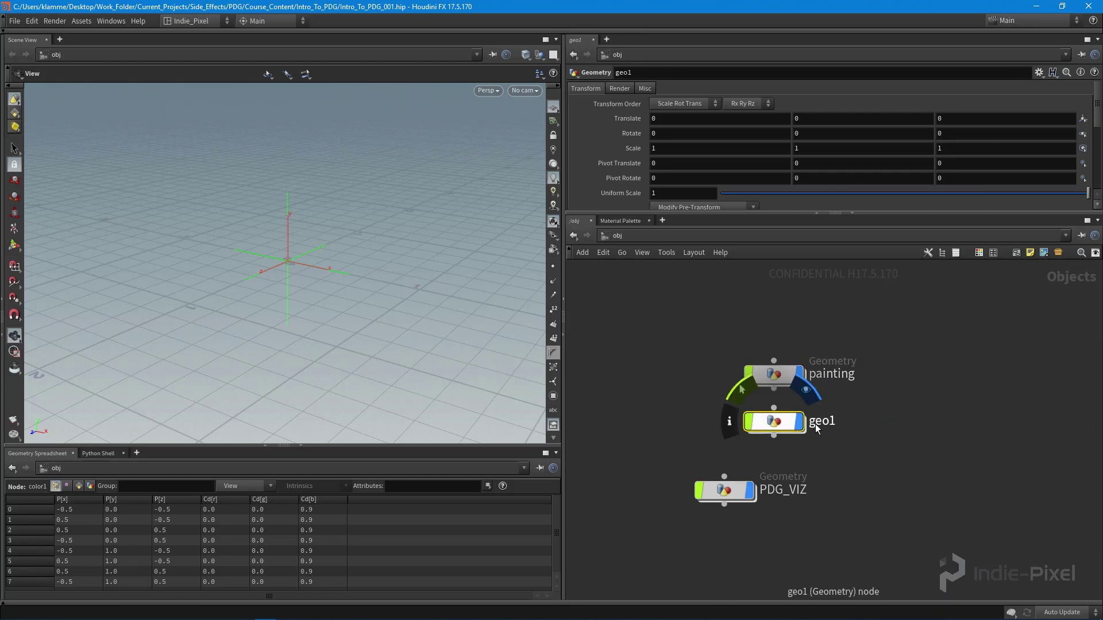
double_click(834, 422)
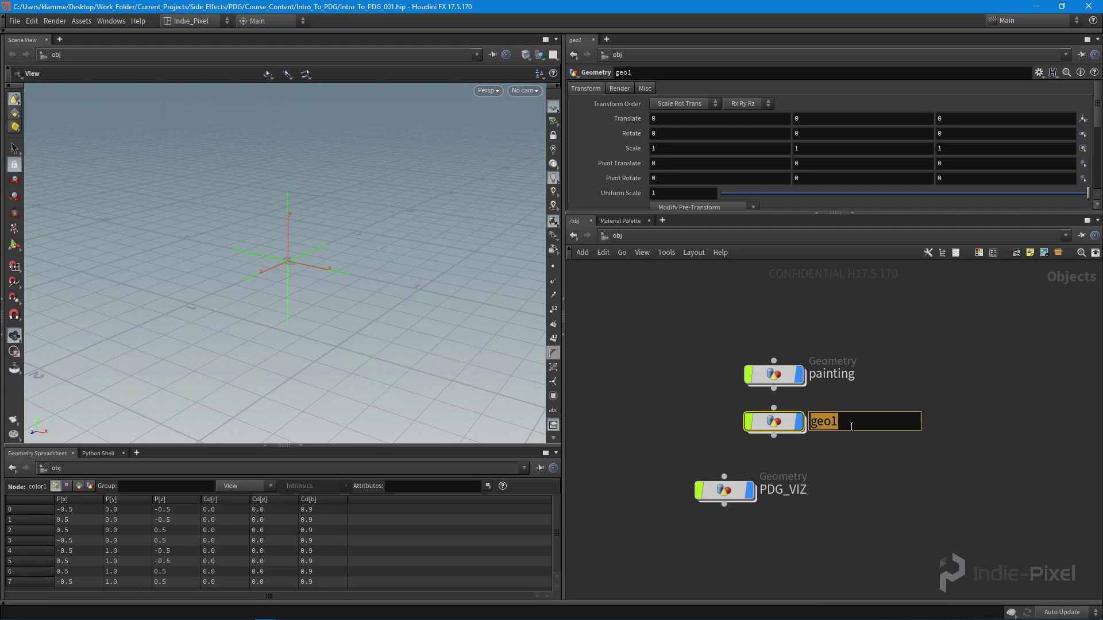
text(scattering)
key(Return)
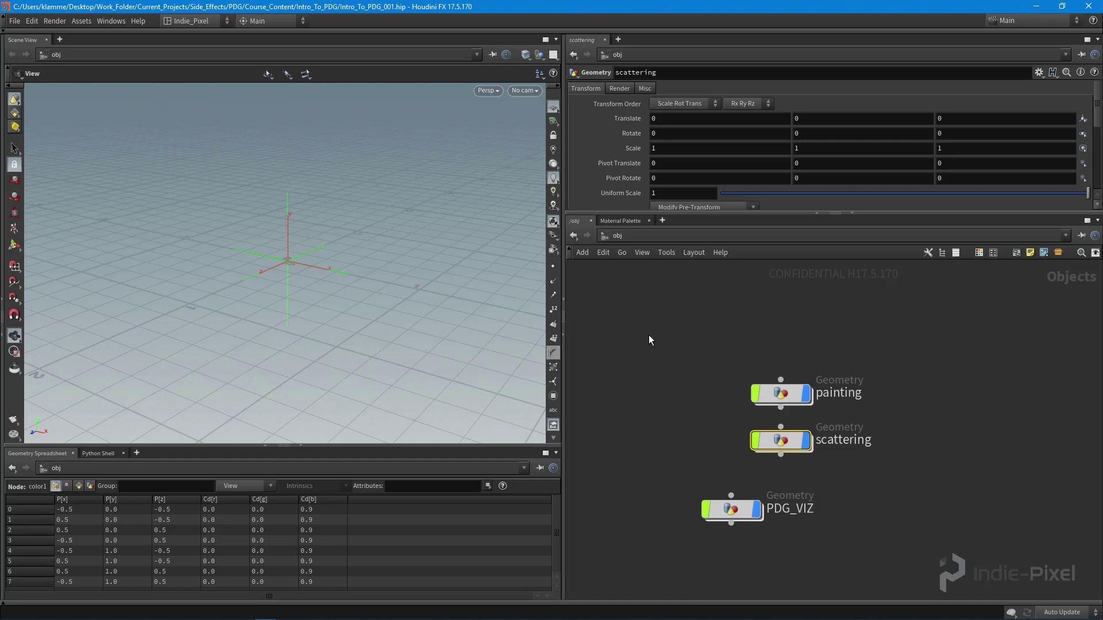
mouse_move(687, 353)
mouse_down()
mouse_move(805, 448)
mouse_move(790, 408)
mouse_up()
Step: Collapse painting and scattering into subnet1 and move it above PDG_VIZ
click(878, 473)
middle_drag(876, 407, 883, 415)
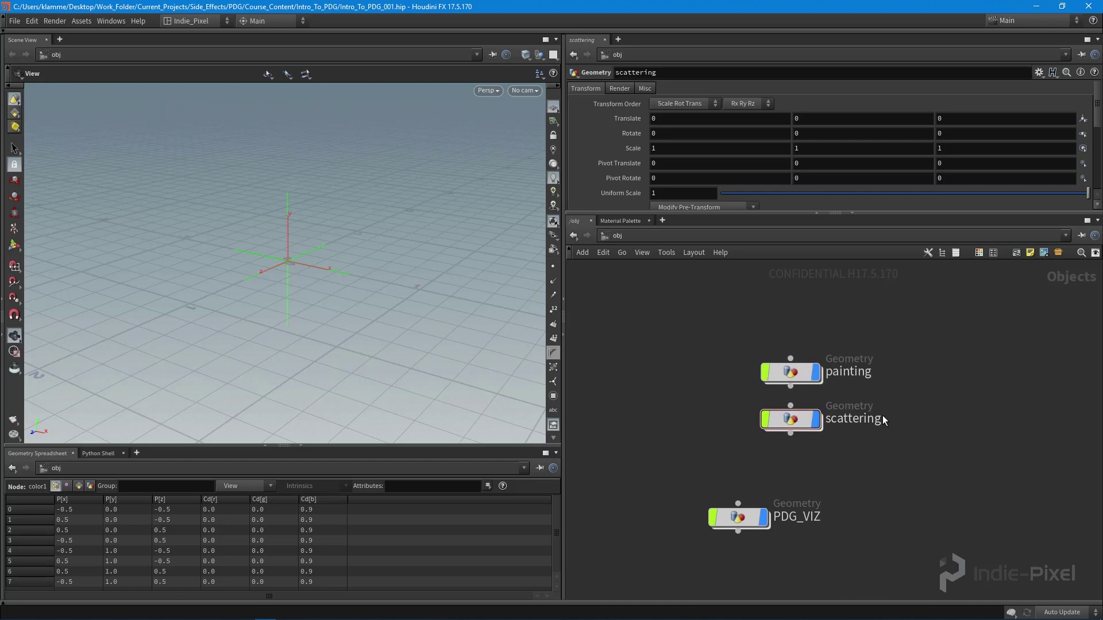
drag(938, 360, 723, 444)
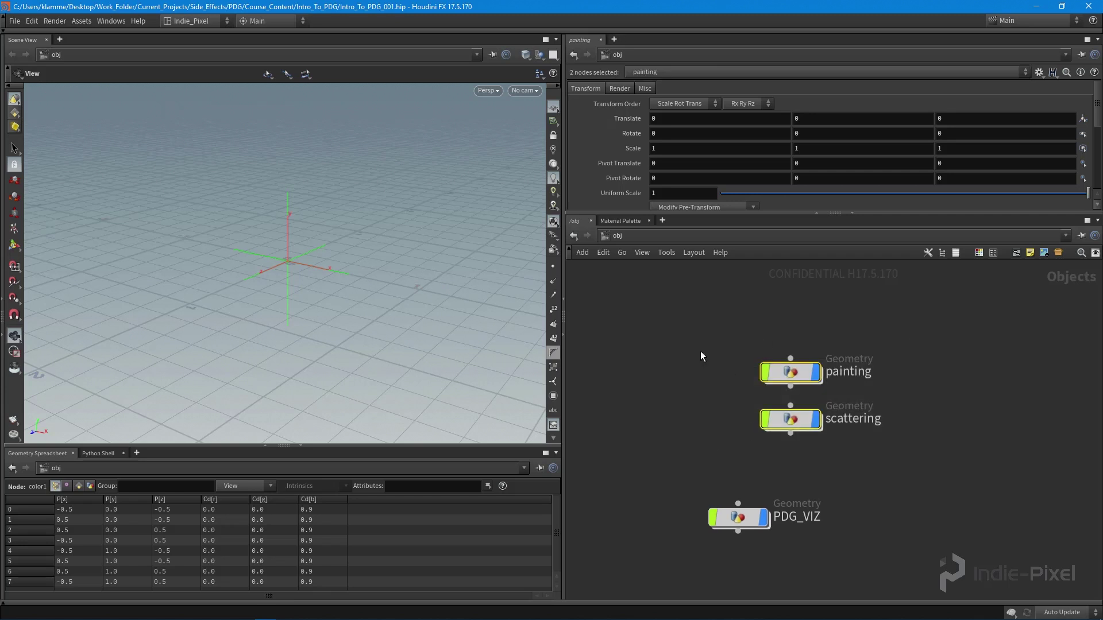
mouse_move(696, 336)
mouse_down()
mouse_move(834, 430)
mouse_move(912, 457)
mouse_up()
drag(915, 313, 731, 448)
mouse_move(728, 305)
mouse_down()
mouse_move(789, 416)
mouse_move(881, 457)
mouse_move(735, 336)
mouse_move(722, 339)
mouse_up()
key(shift+c)
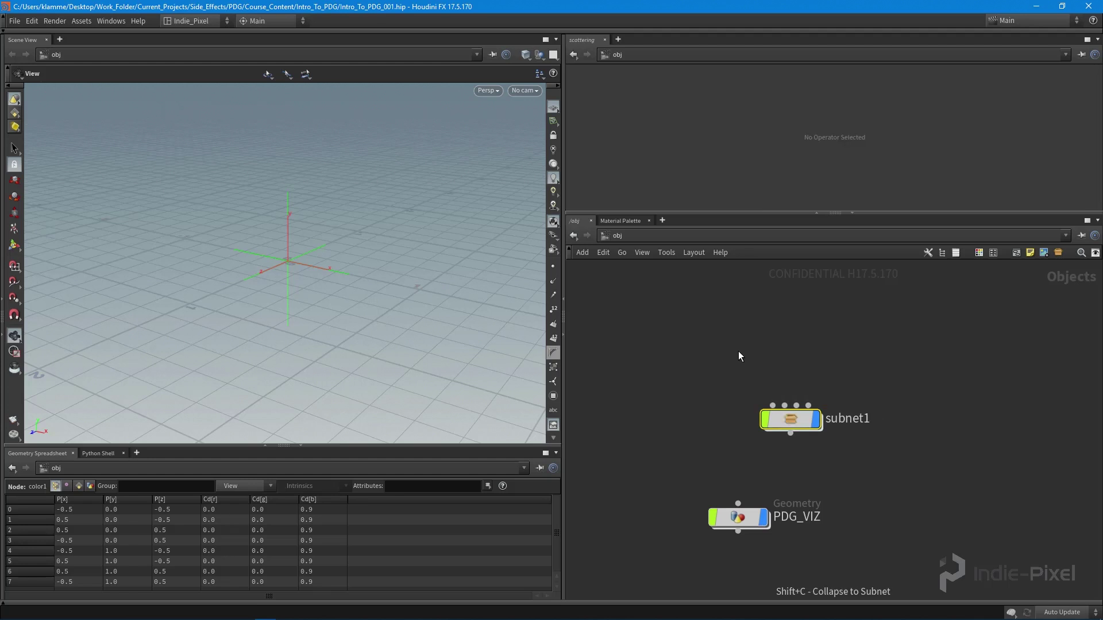
drag(798, 398, 739, 377)
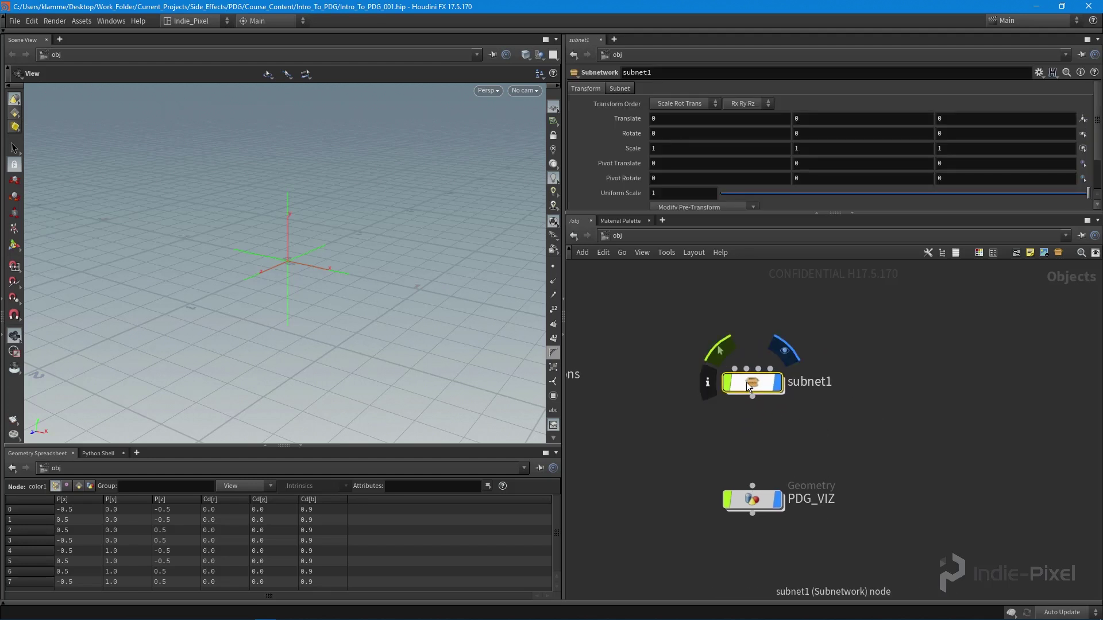
Step: Inside subnet1, lay out the six nodes compactly and reposition the input nodes and painting
double_click(753, 383)
scroll(823, 485, down, 5)
drag(658, 369, 973, 463)
key(shift+l)
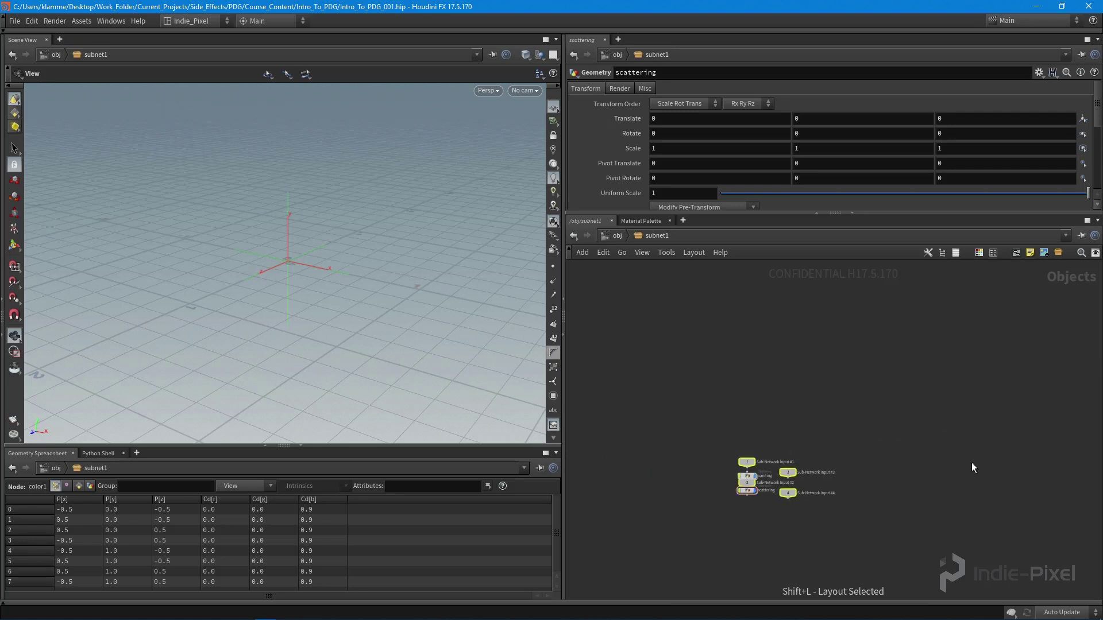
drag(767, 484, 928, 408)
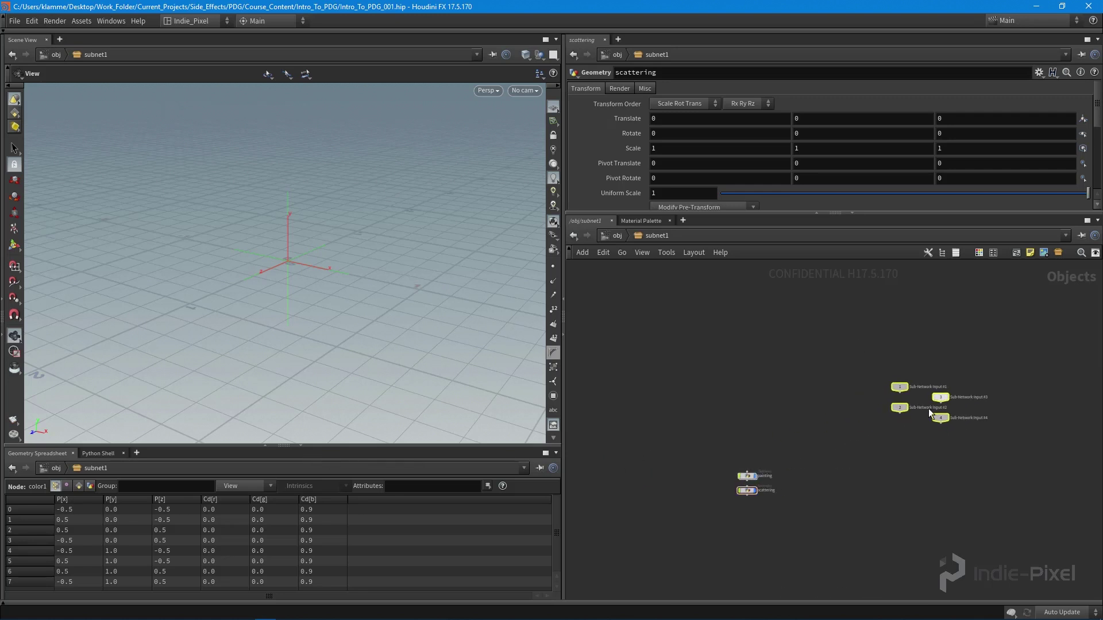
scroll(744, 488, up, 5)
scroll(835, 429, down, 2)
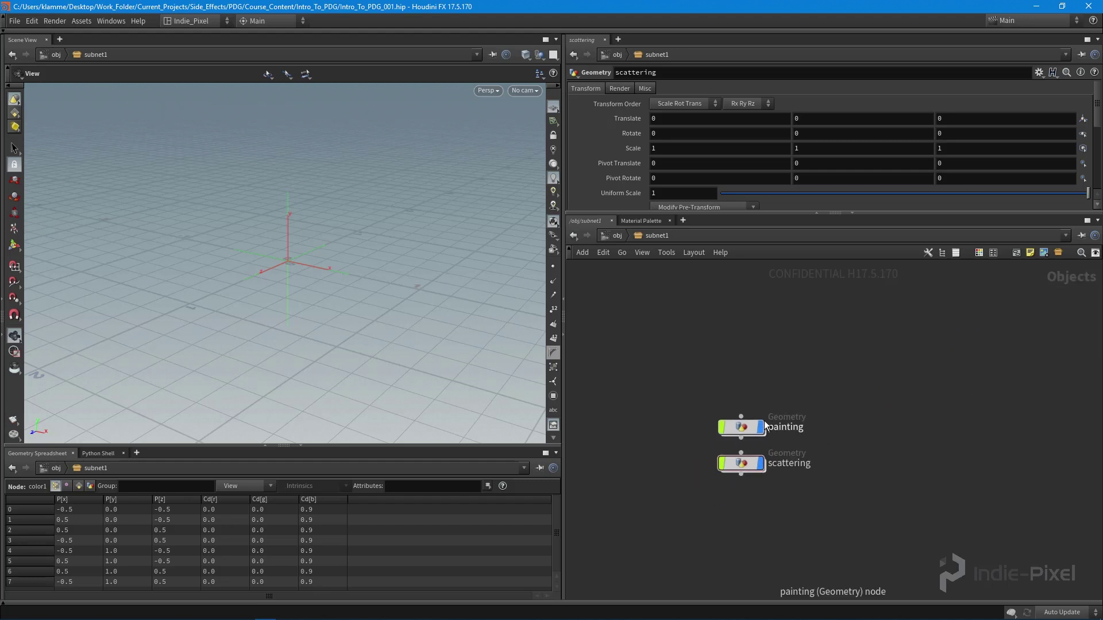
mouse_move(740, 441)
mouse_down()
mouse_move(744, 403)
mouse_move(781, 397)
mouse_move(741, 421)
mouse_up()
Step: Back at /obj, change the subnet's name from subnet1 to ip_terrain_layout
key(h)
key(u)
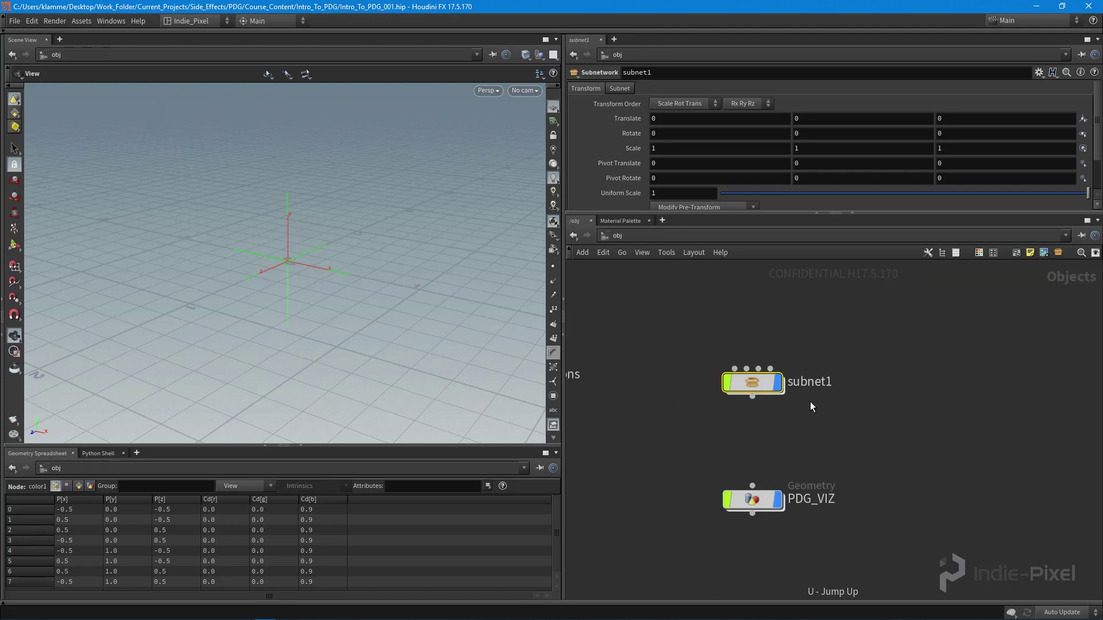
double_click(826, 391)
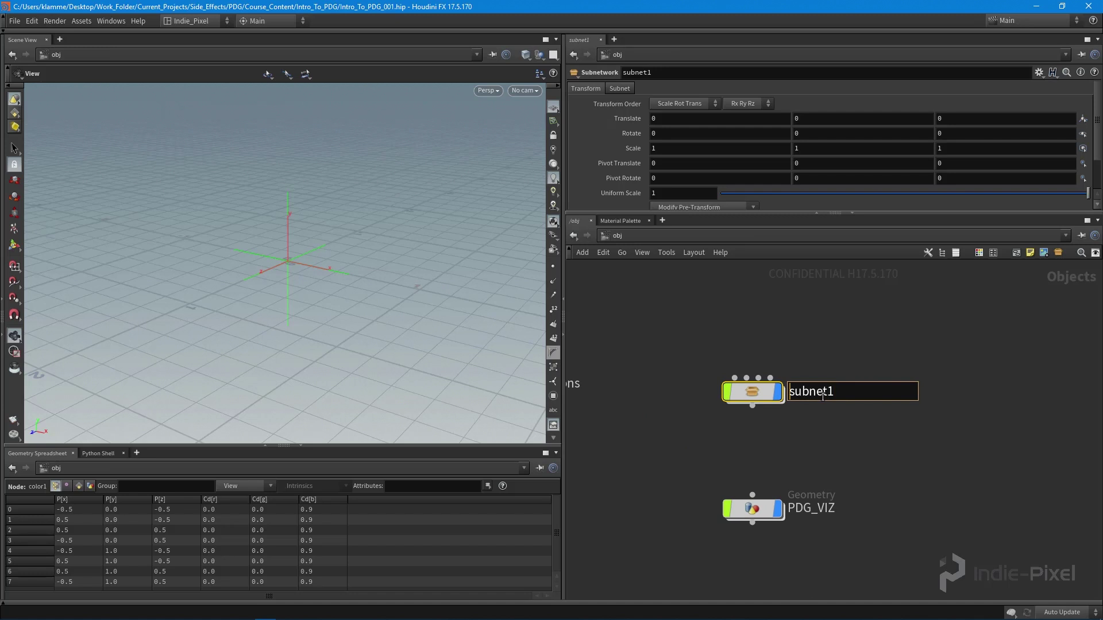
key(Delete)
key(Delete)
key(Delete)
key(Delete)
key(Delete)
text(ip_terrain_layout)
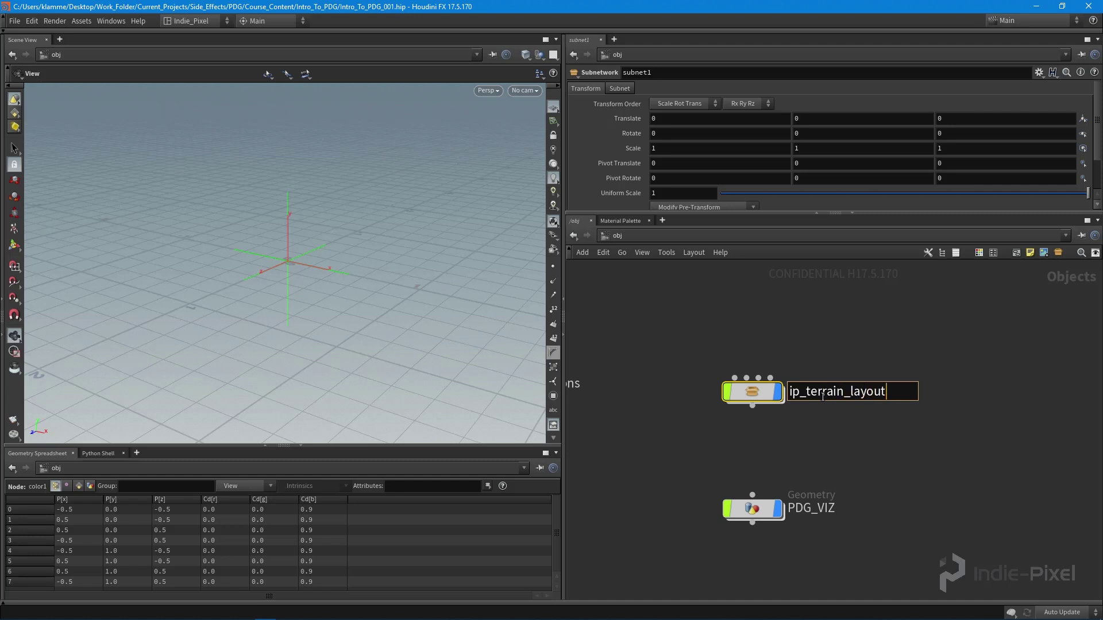
key(Return)
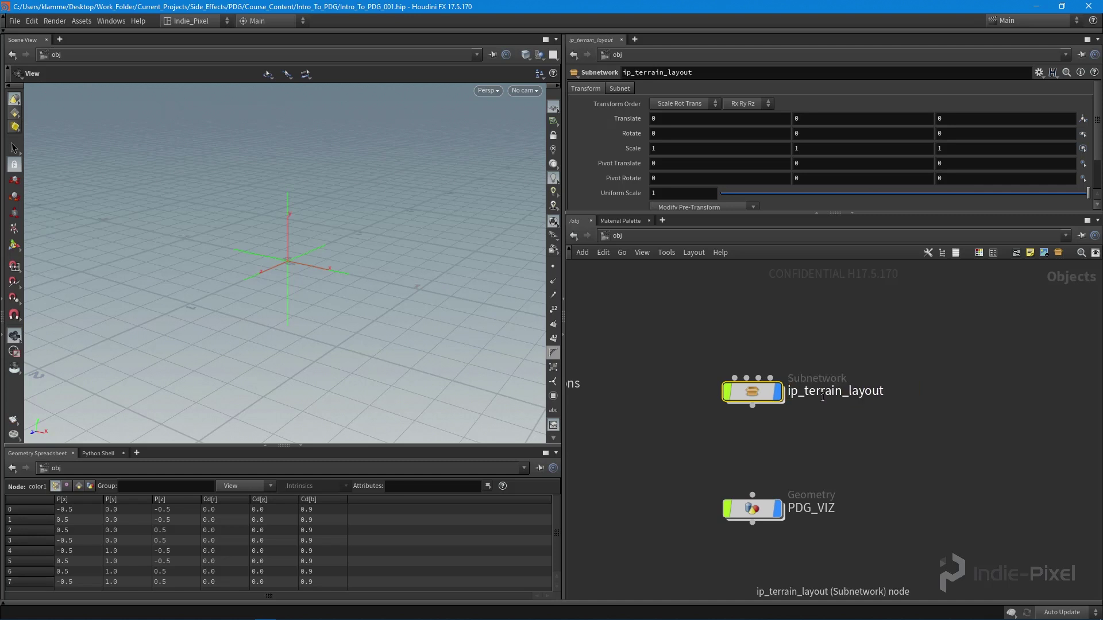
Step: Start a digital asset from ip_terrain_layout with the operator name trimmed to ip_terrain_layout
right_click(748, 371)
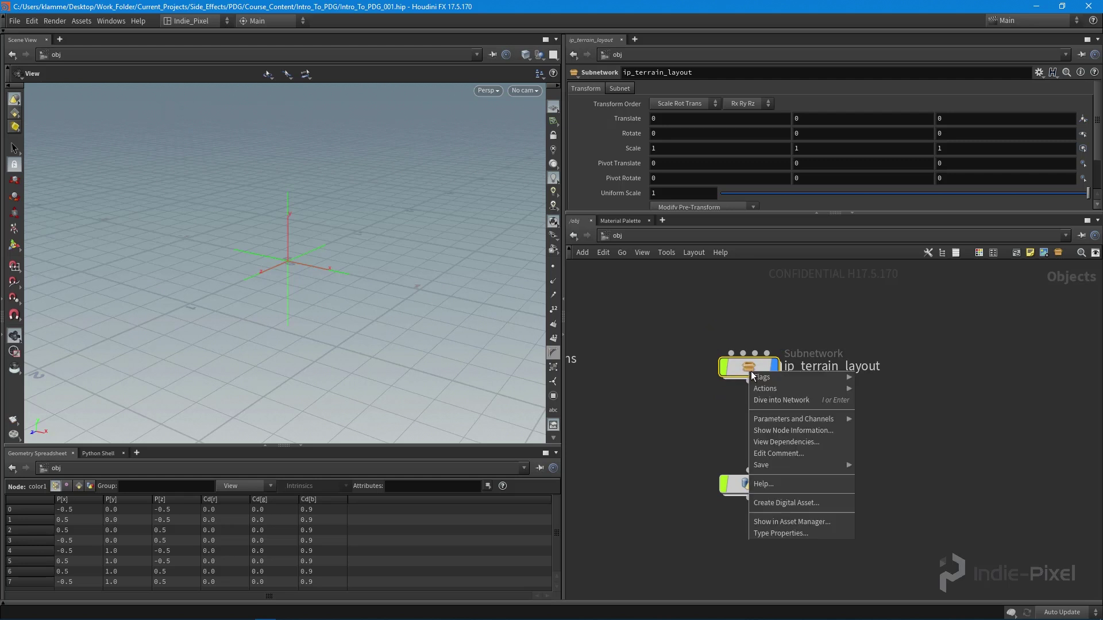
click(800, 501)
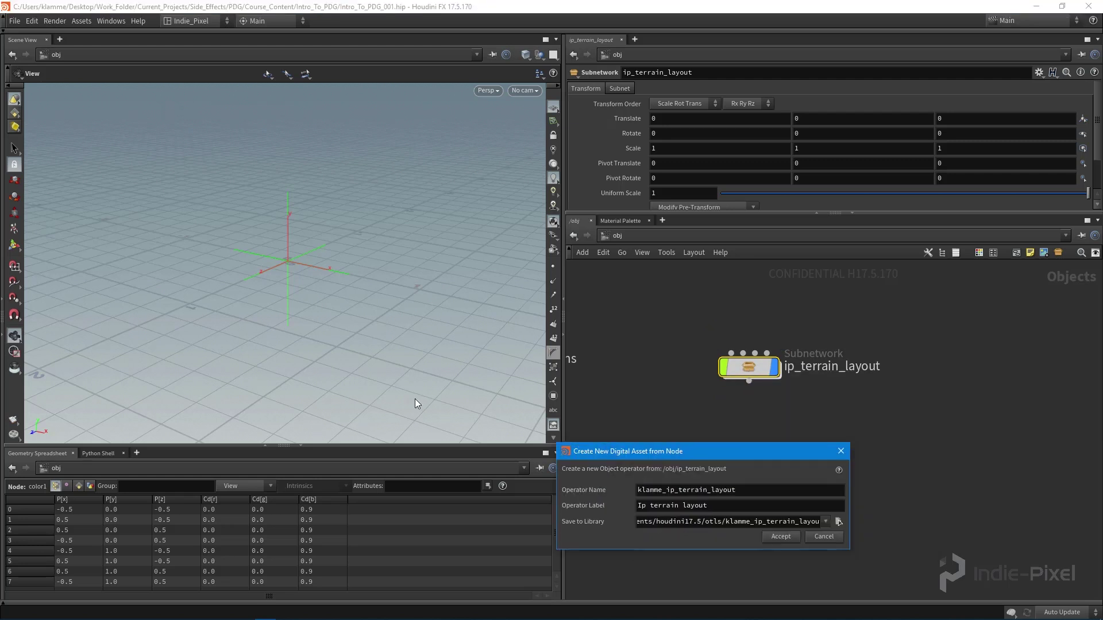
drag(355, 402, 300, 408)
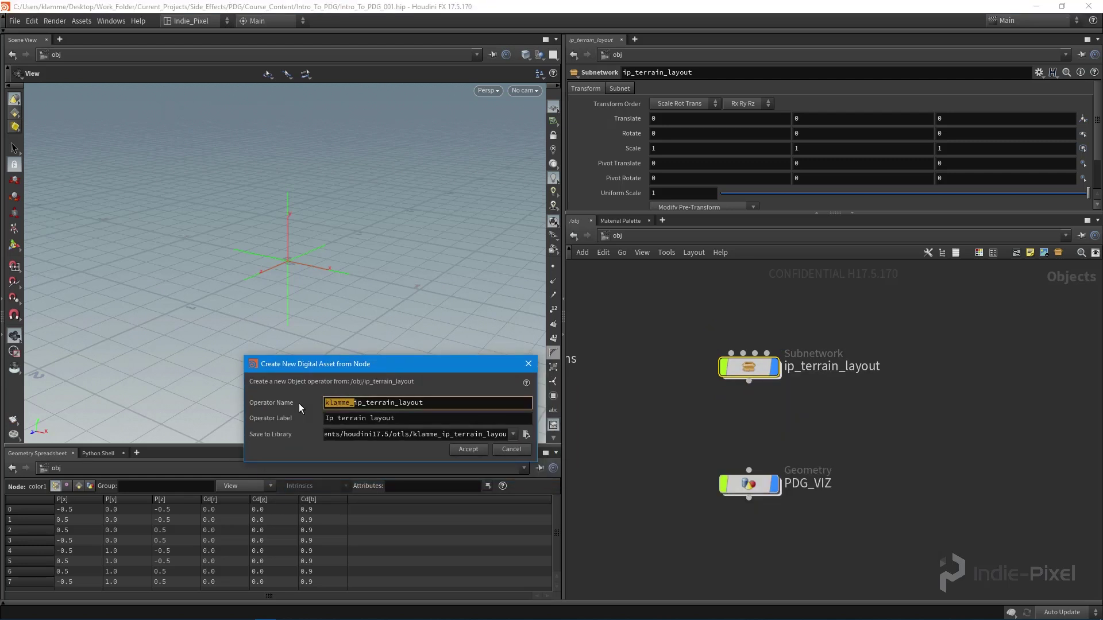
key(BackSpace)
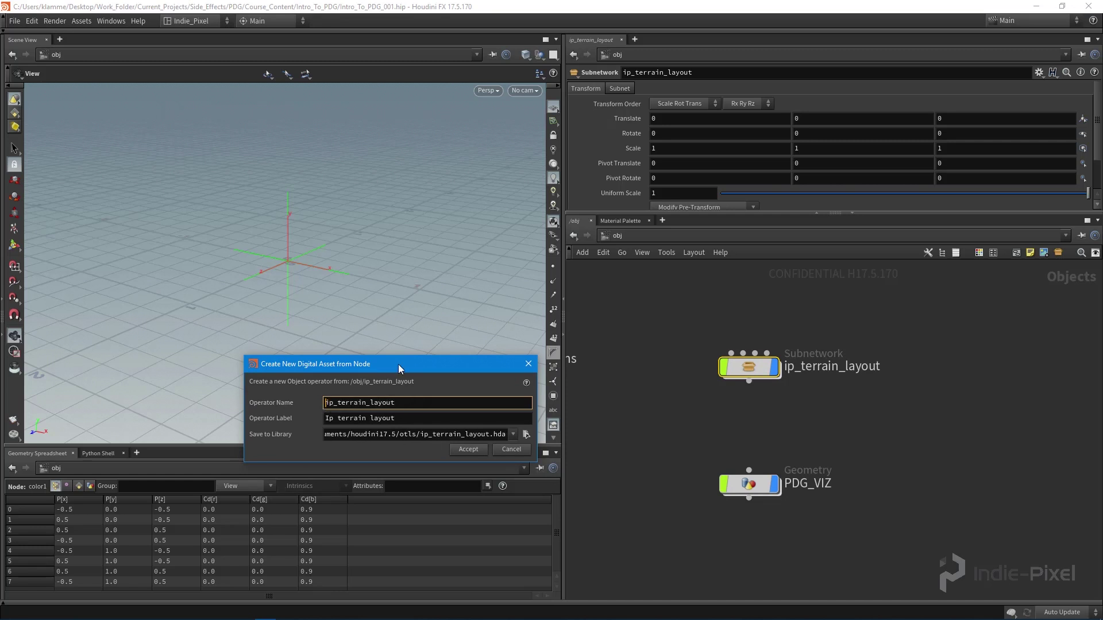
Step: Label the asset IP Terrain Layout and accept to create it
click(409, 419)
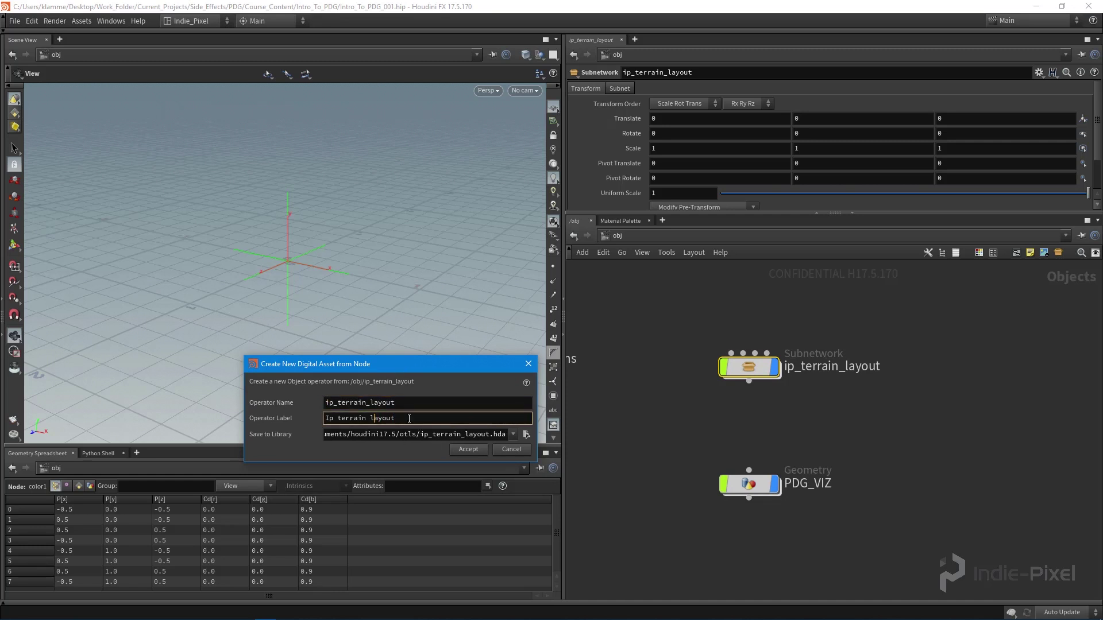
key(BackSpace)
text(L)
key(BackSpace)
text(T)
key(BackSpace)
text(P)
drag(406, 364, 341, 336)
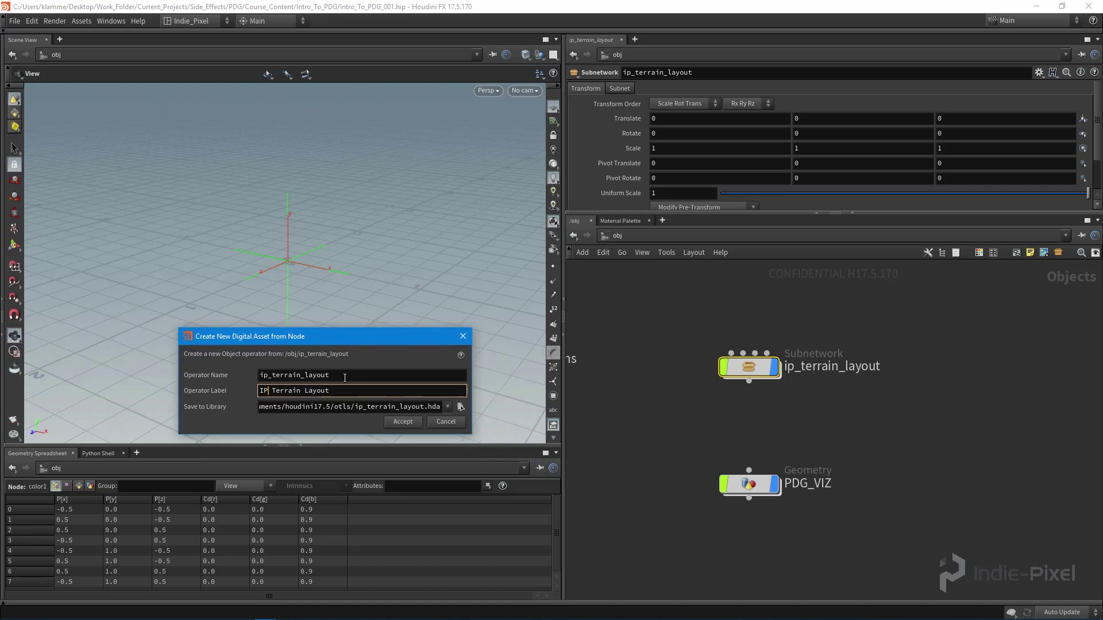
click(403, 421)
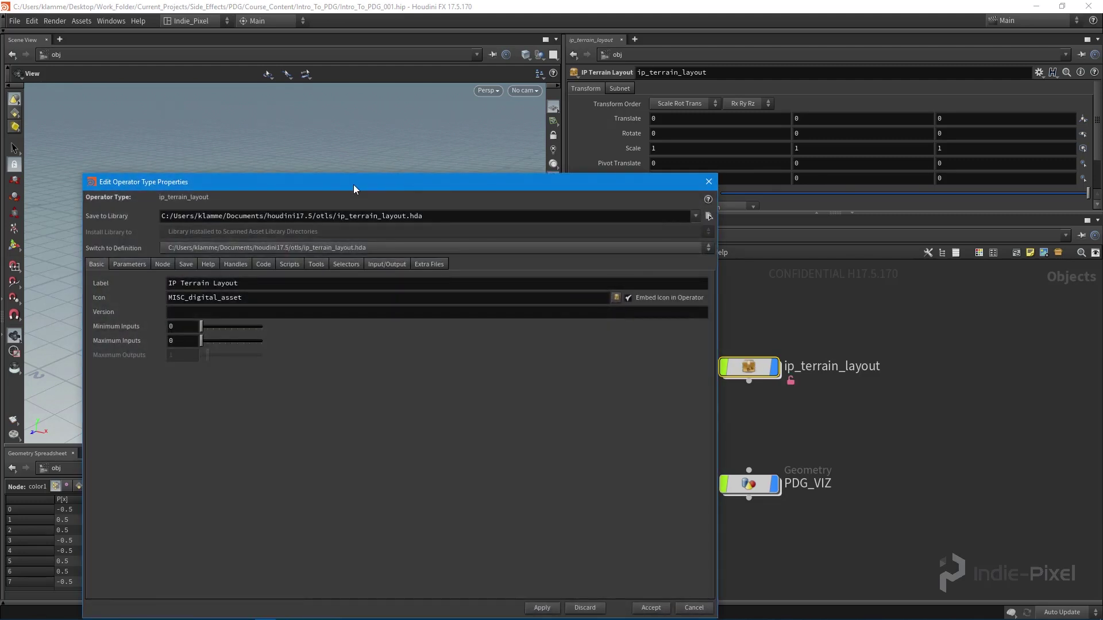
drag(354, 184, 309, 101)
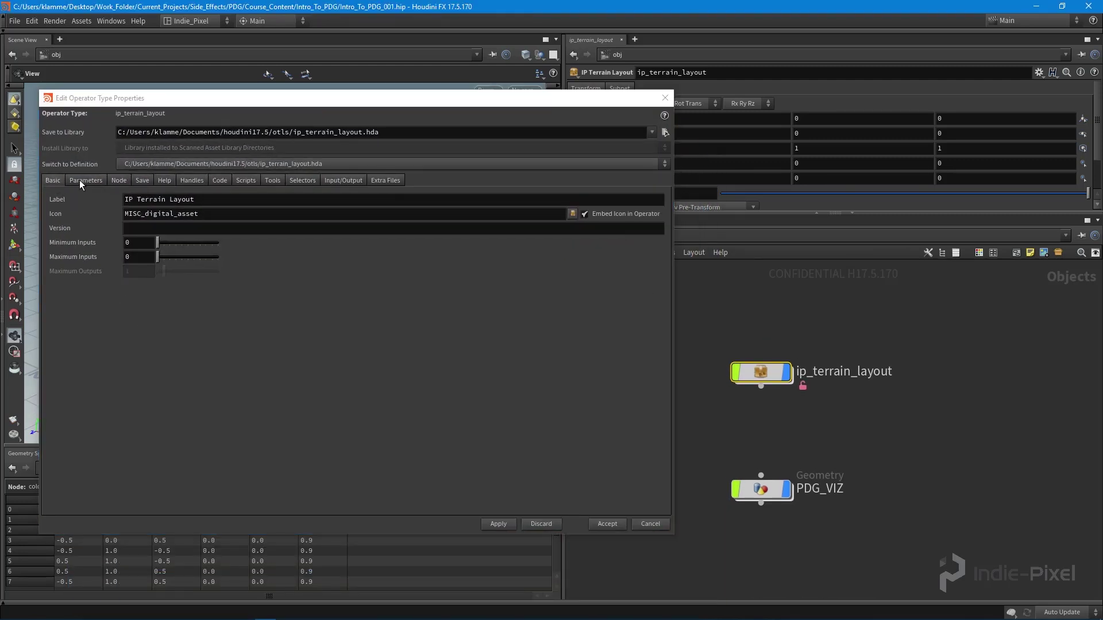
Step: Make the asset's Transform and Subnet parameter folders invisible, apply, and accept
click(85, 180)
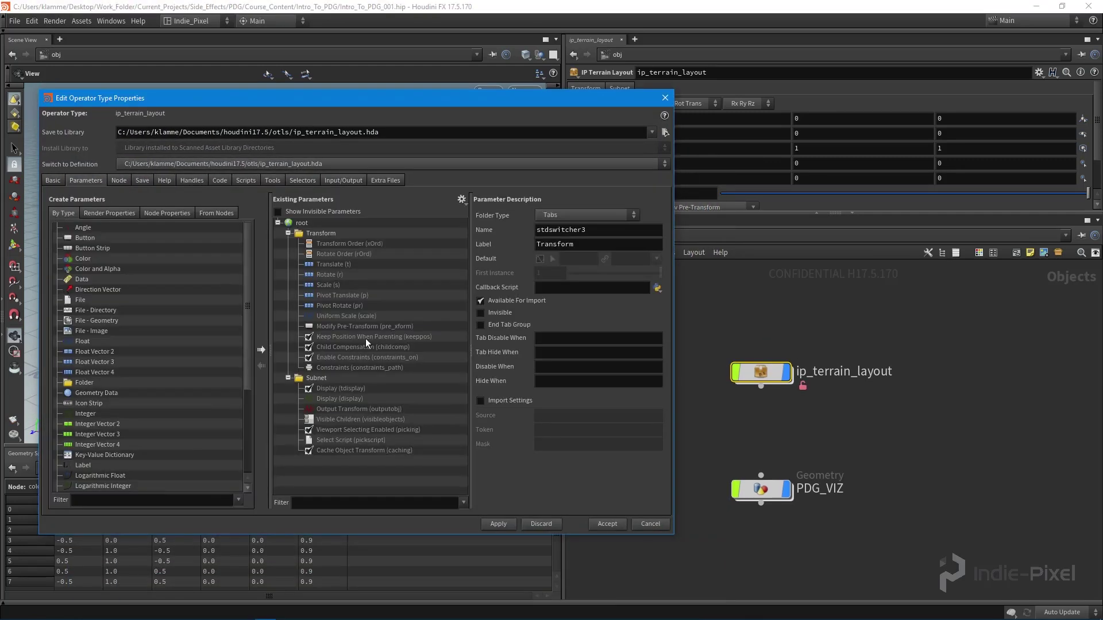
click(288, 234)
click(287, 243)
double_click(315, 235)
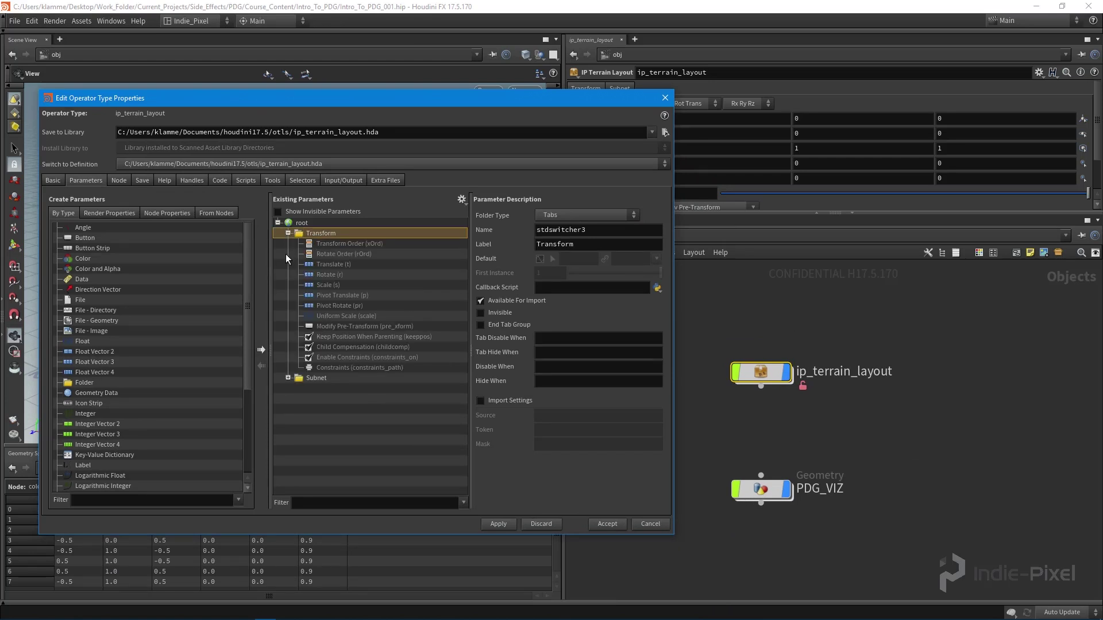
click(288, 233)
shift+click(309, 244)
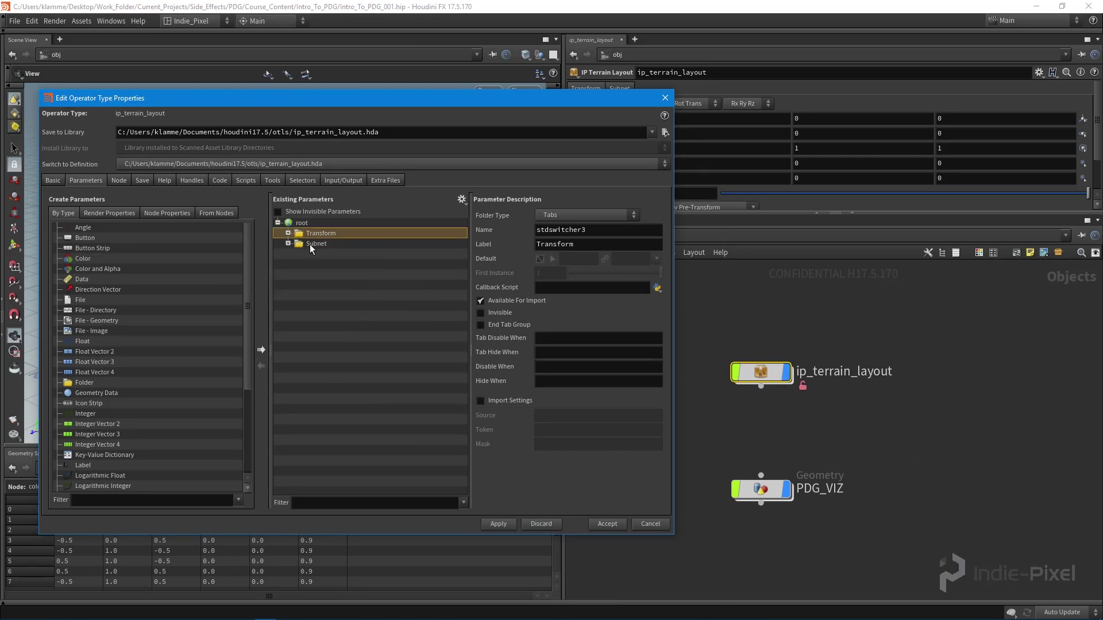
click(492, 312)
click(500, 524)
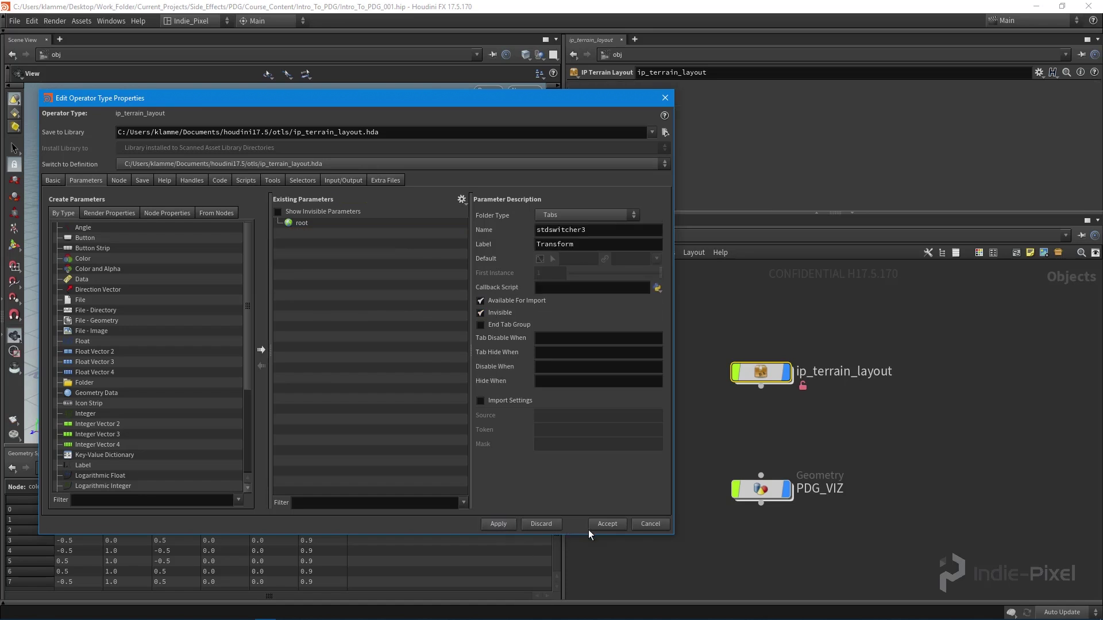
drag(556, 100, 534, 116)
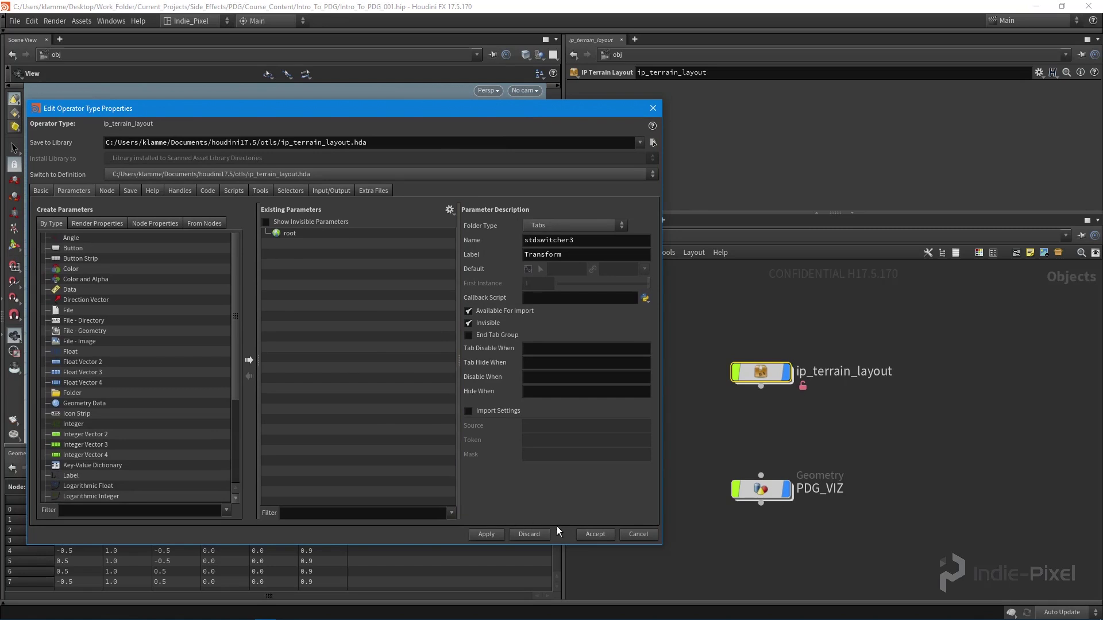
click(597, 535)
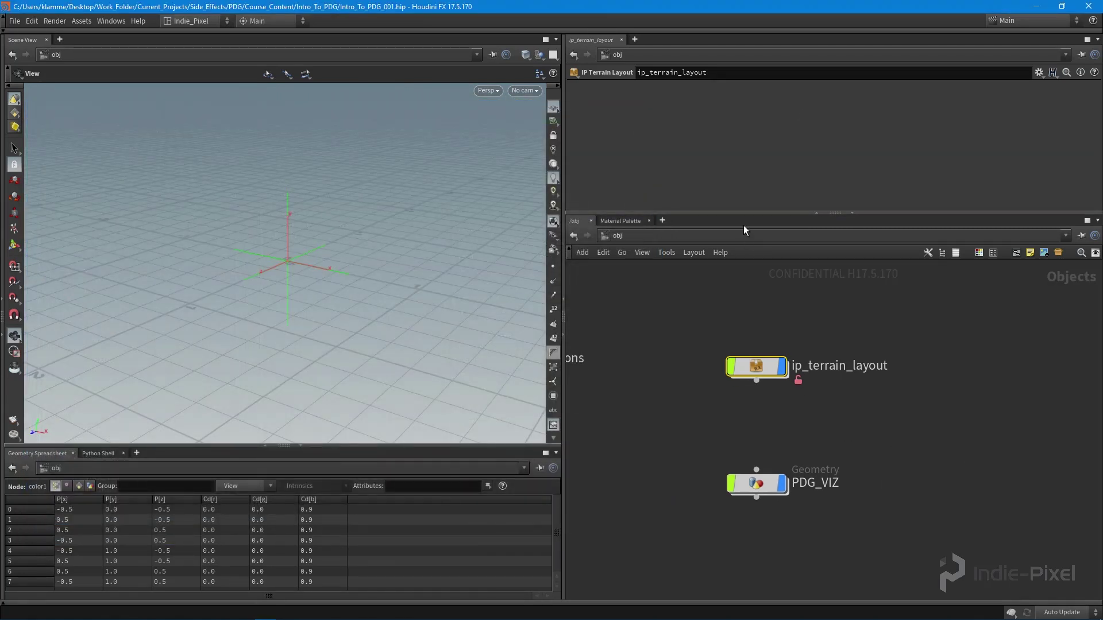
Step: Dive into ip_terrain_layout's painting network and choose Grid from the node menu
drag(768, 213, 768, 171)
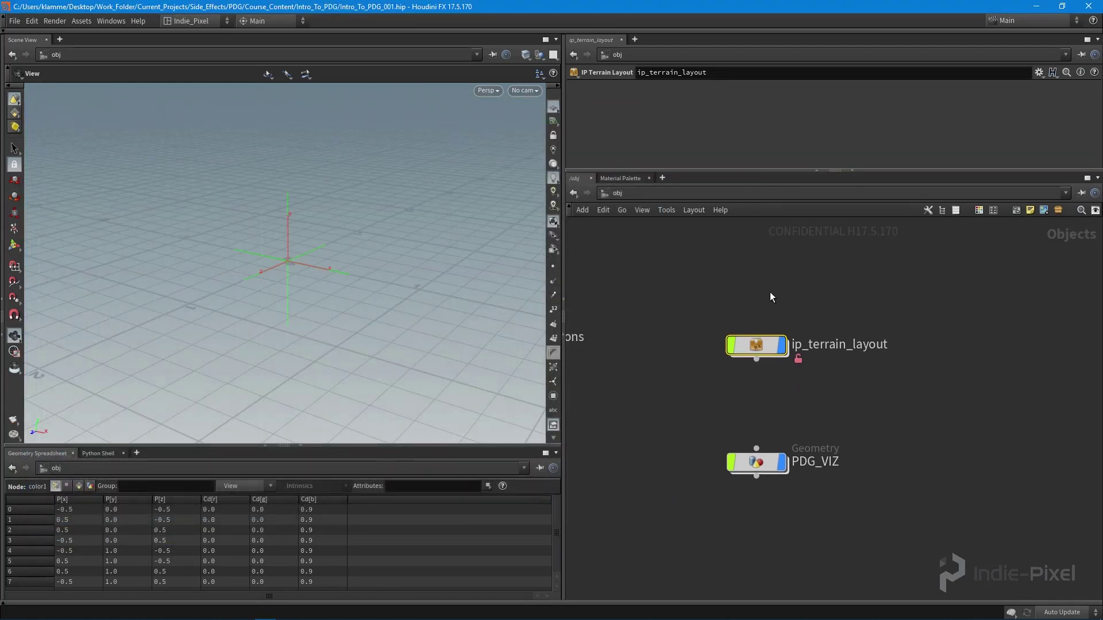
double_click(773, 338)
double_click(771, 384)
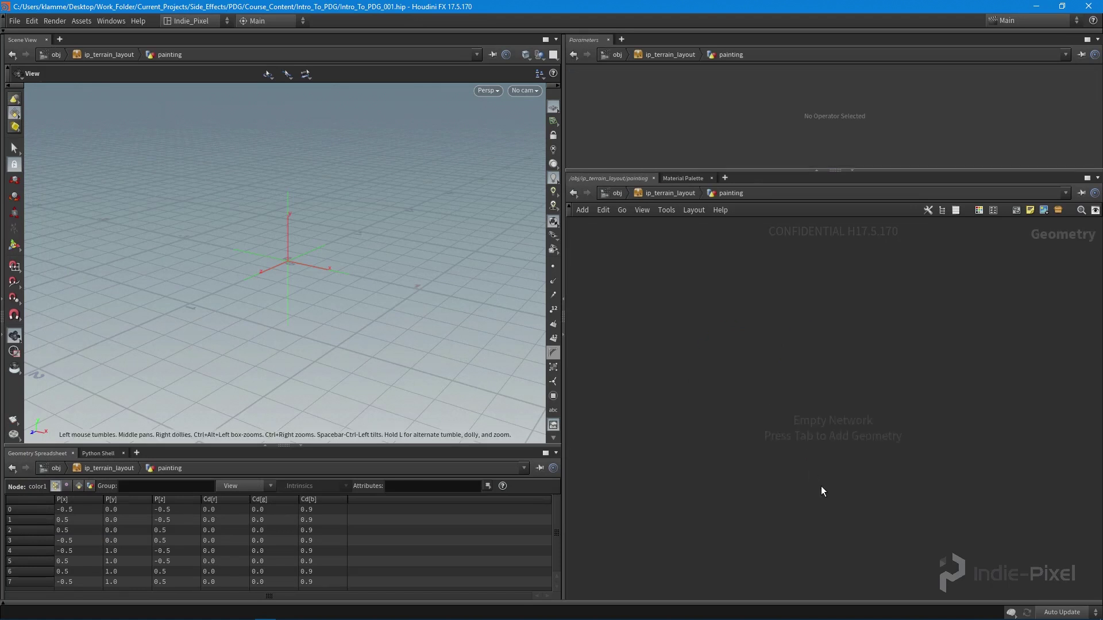
key(Tab)
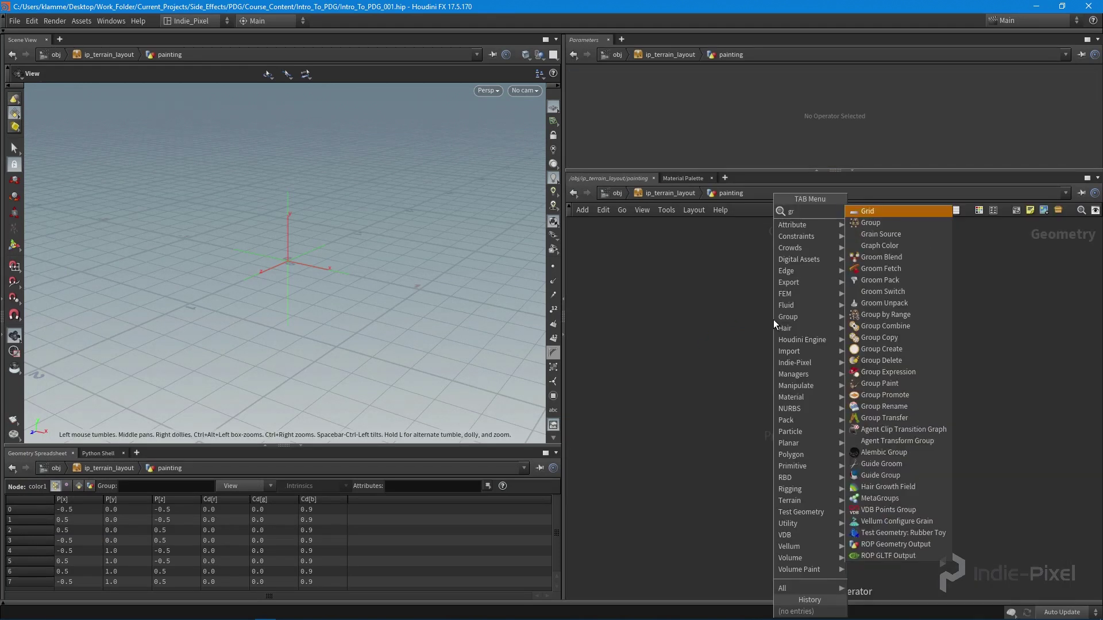
key(Return)
Step: Place the 10-by-10 grid1 node in the painting network and orbit the viewport around the grid
click(833, 345)
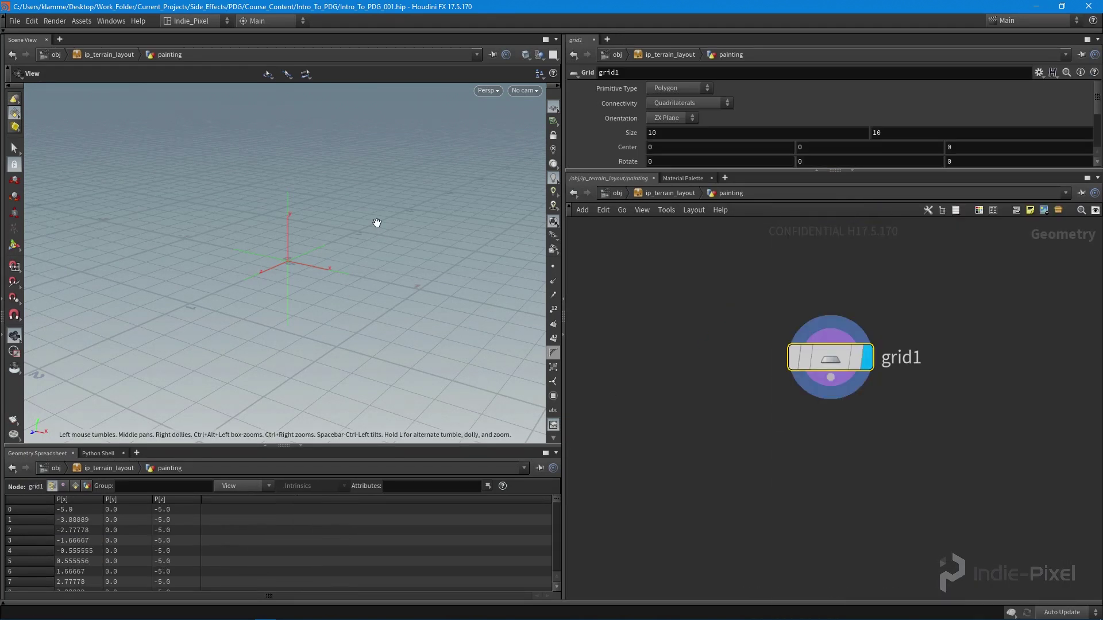
scroll(345, 259, down, 5)
drag(345, 259, 379, 278)
scroll(379, 278, up, 4)
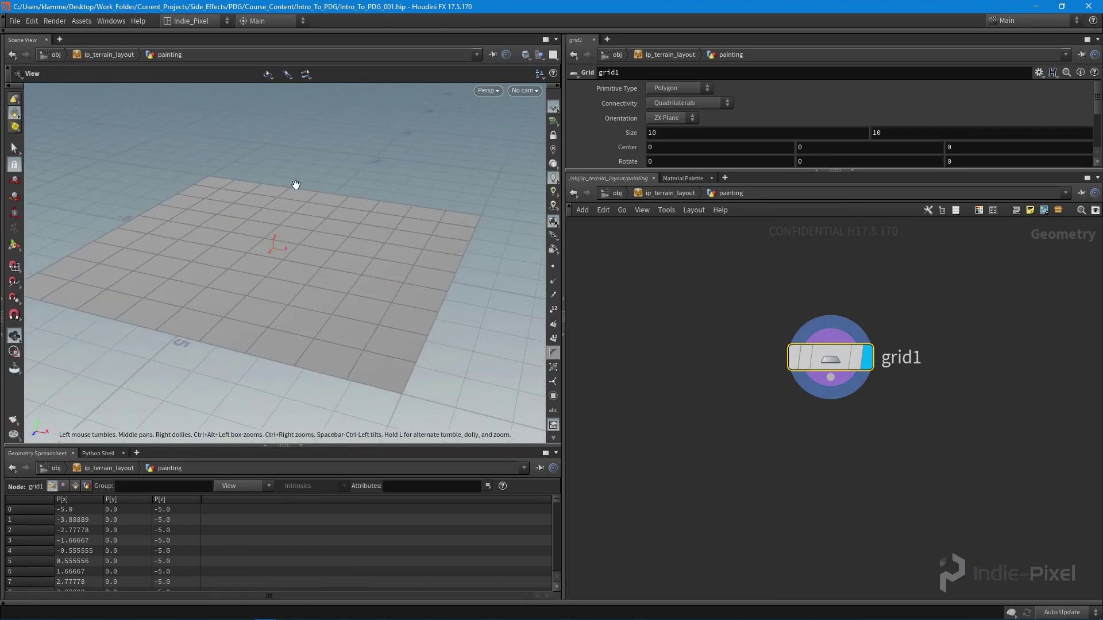
scroll(346, 261, down, 3)
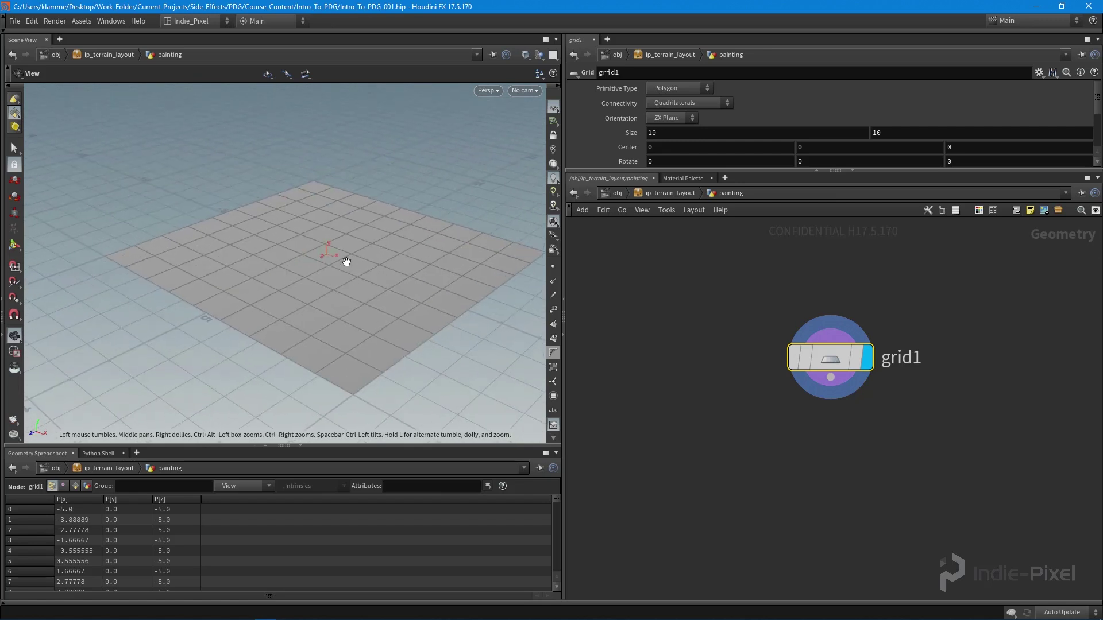
scroll(313, 264, down, 3)
scroll(314, 264, down, 2)
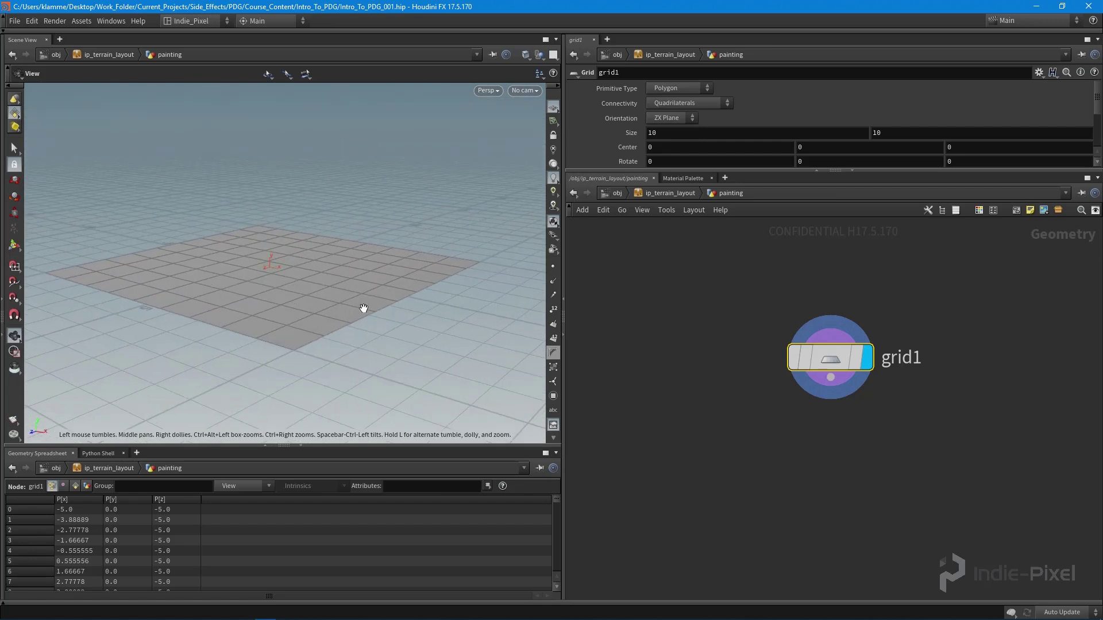
drag(364, 308, 240, 178)
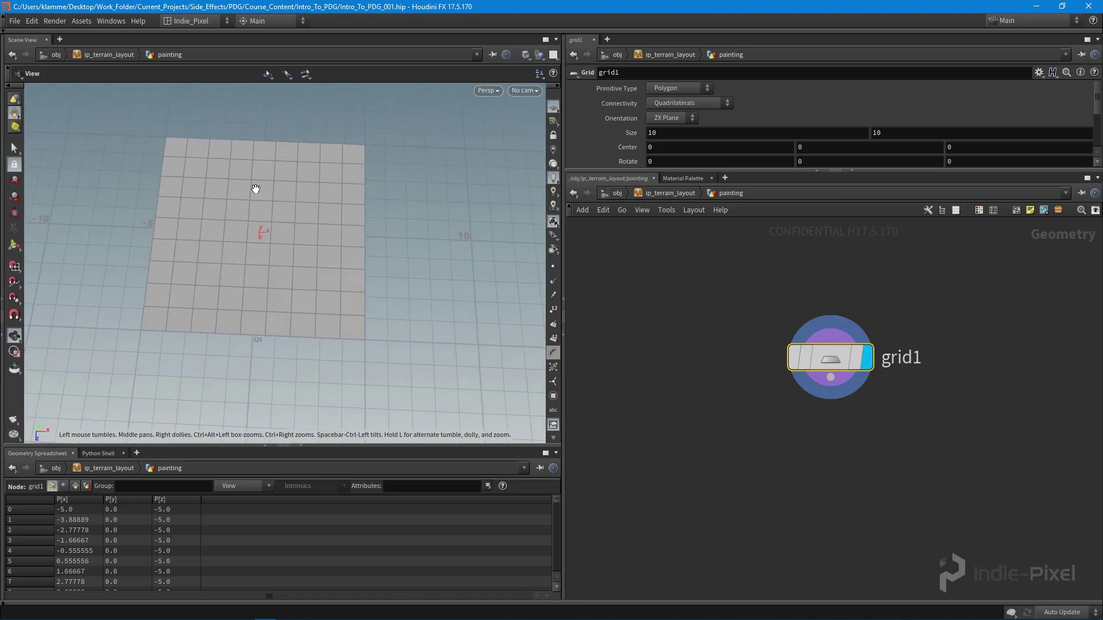
drag(313, 284, 217, 258)
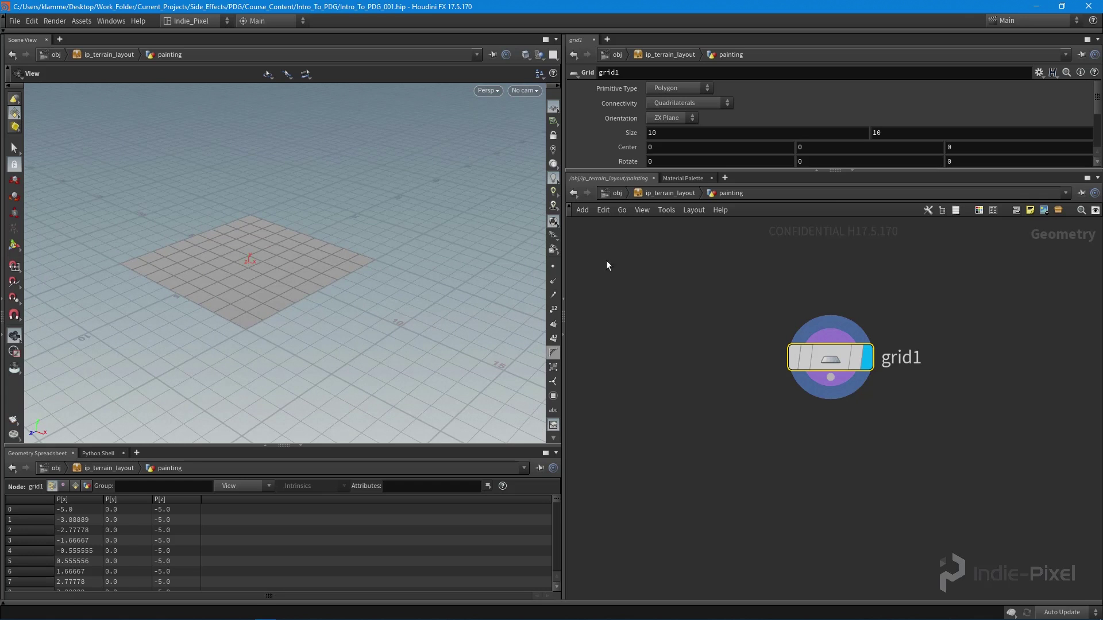
drag(916, 170, 917, 255)
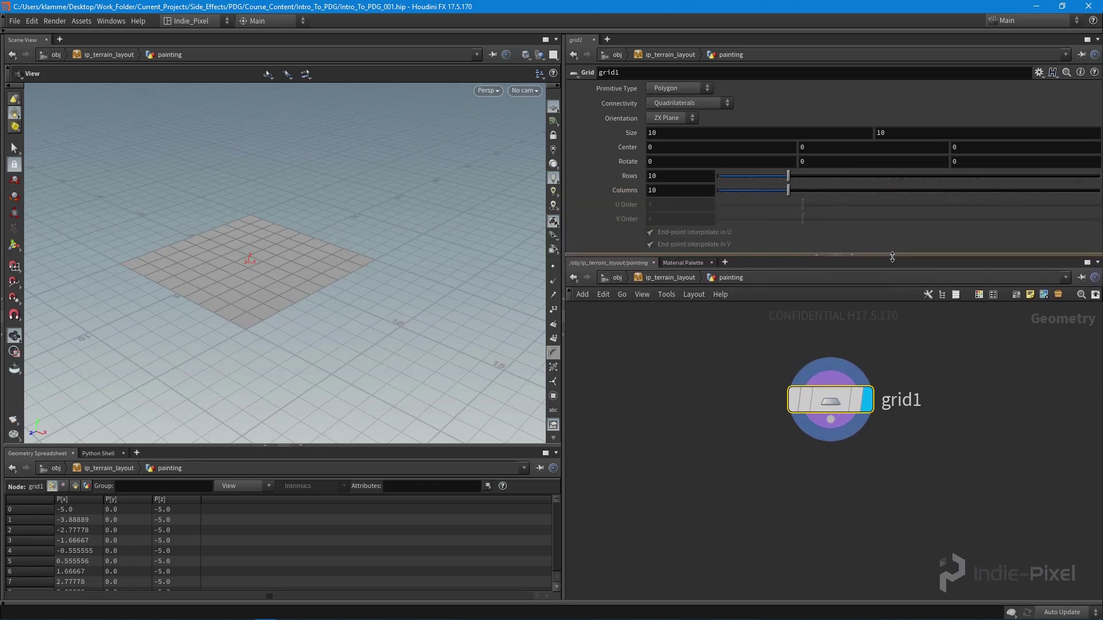
Step: Set grid1's Size to 1025 by 1025 and frame the whole grid
click(690, 133)
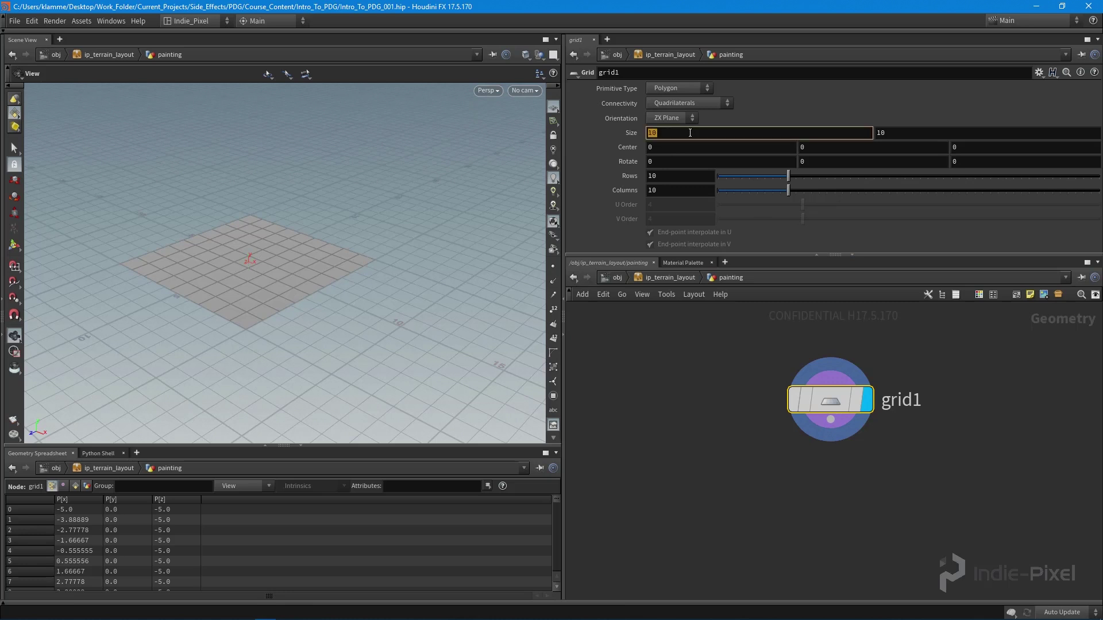
text(1025)
key(Tab)
text(1025)
key(Return)
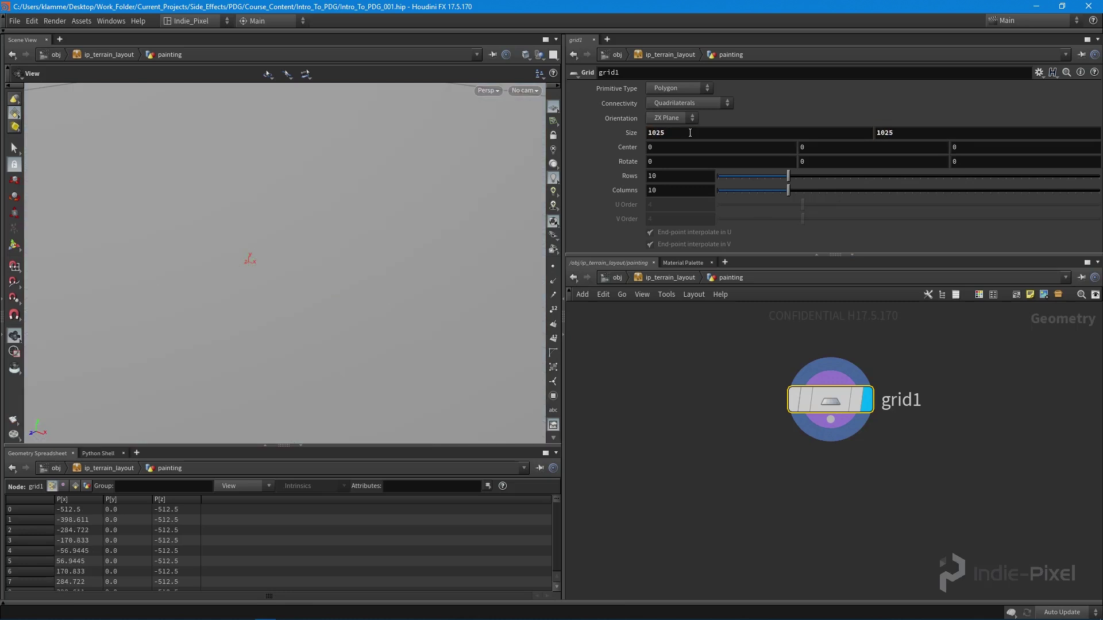
key(f)
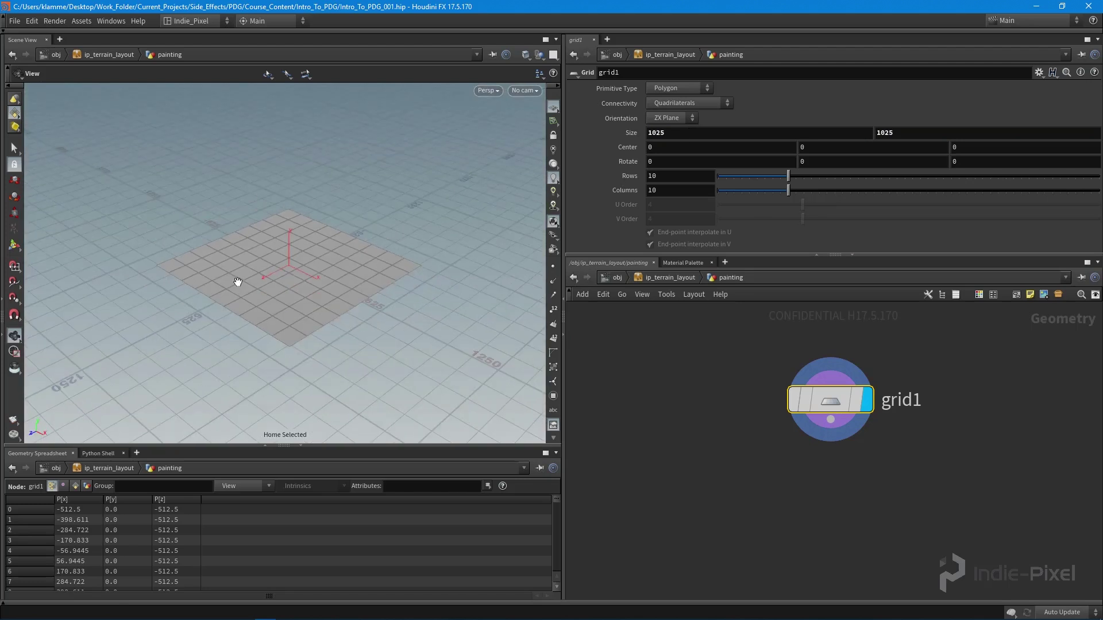
scroll(318, 292, up, 2)
Step: Link grid1's Z size to its X size via a ch("sizex") relative reference
right_click(683, 134)
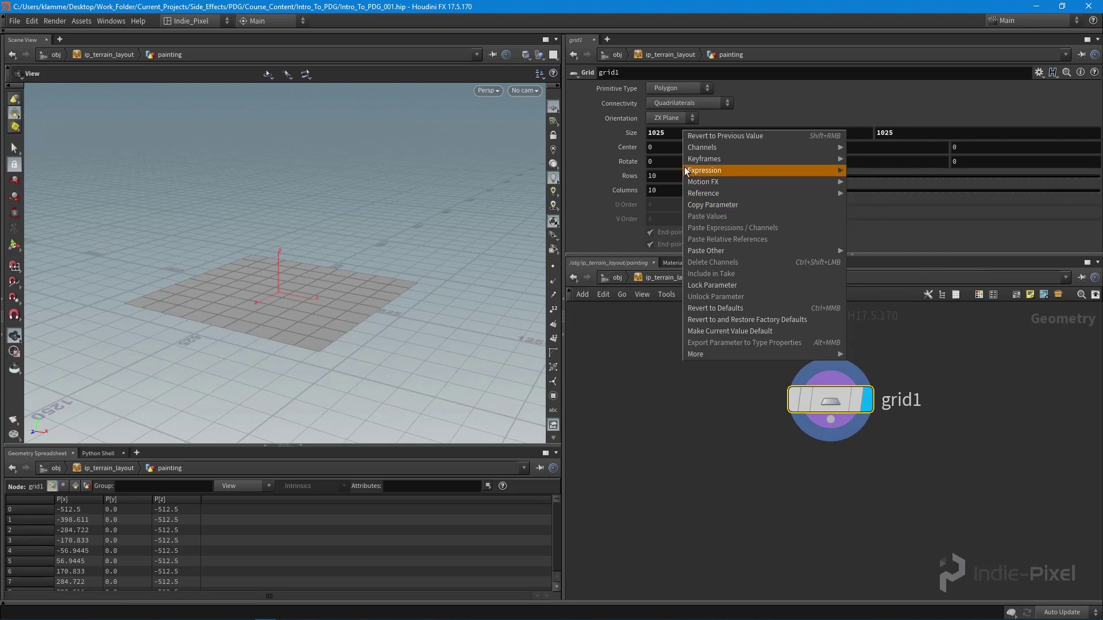
click(711, 204)
right_click(936, 135)
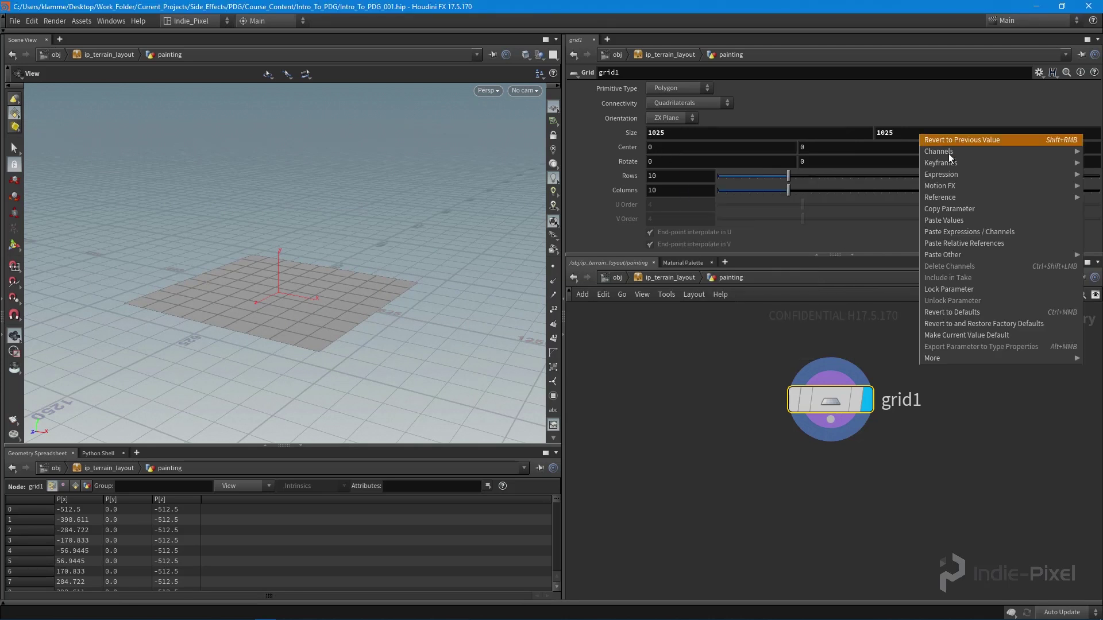
click(974, 244)
Step: Test the link by changing the X size, restore it to 1025, and return to /obj
middle_drag(679, 138, 280, 310)
drag(279, 311, 306, 247)
click(750, 136)
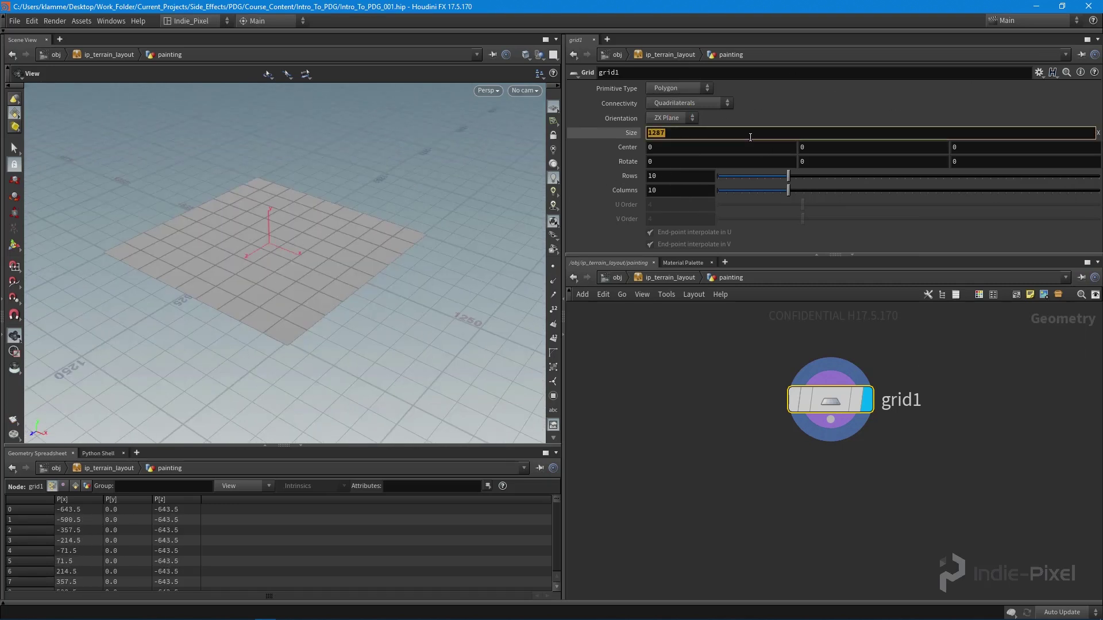
text(1025)
key(Return)
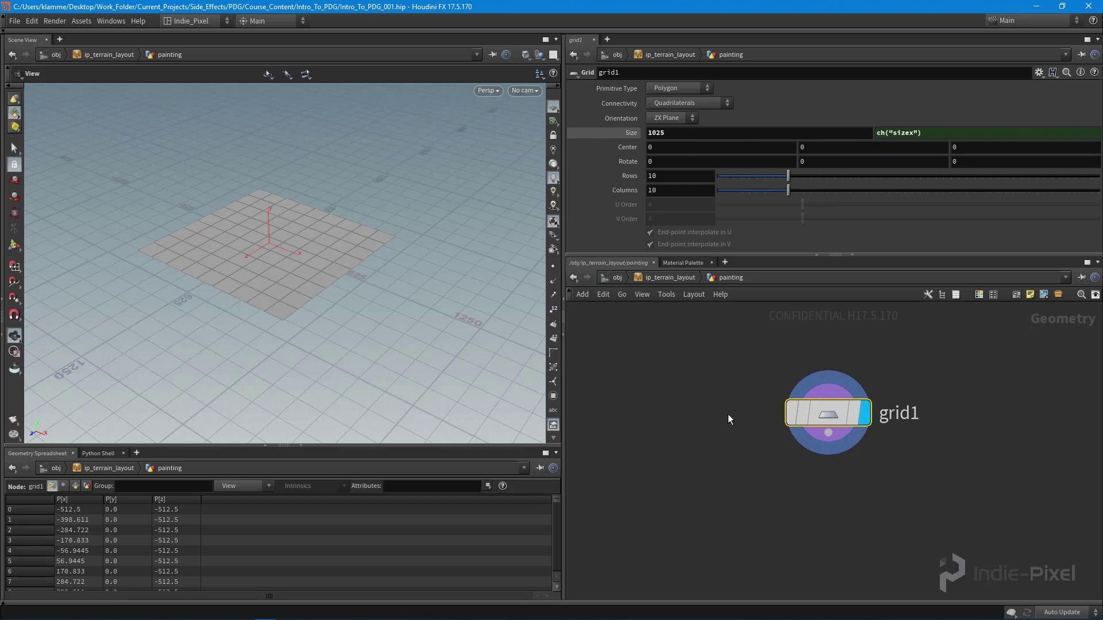
key(u)
key(u)
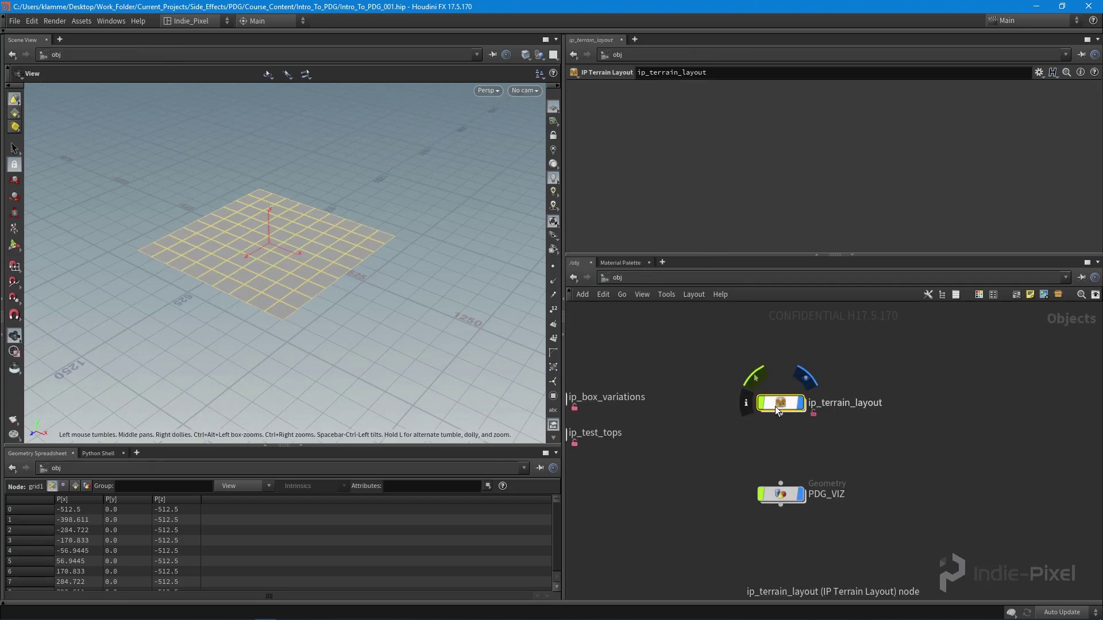
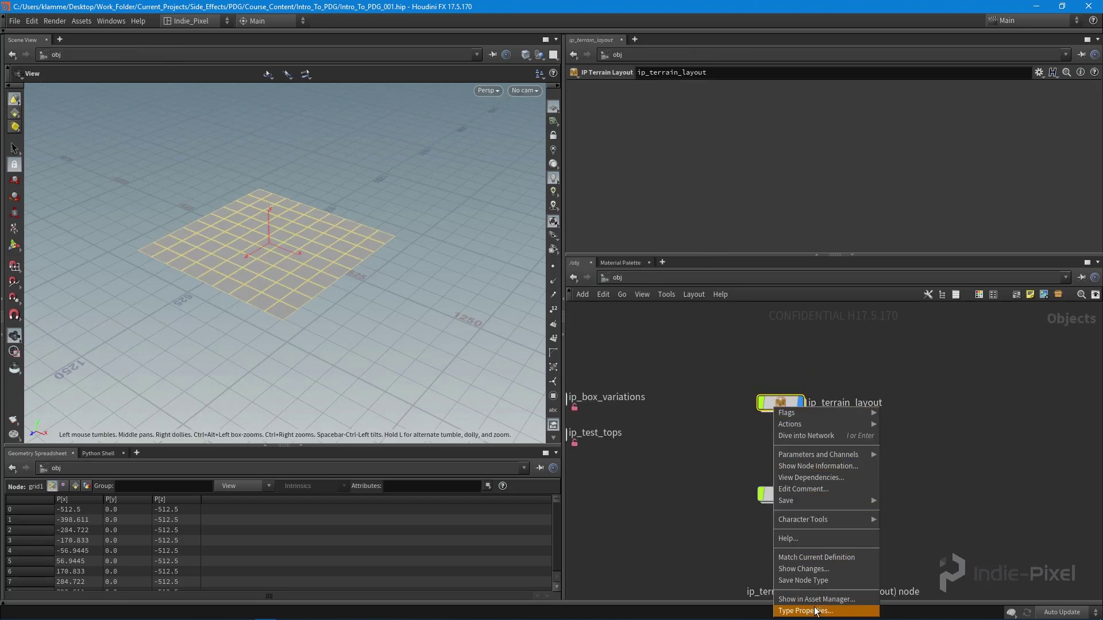
Step: Open the ip_terrain_layout asset's Type Properties and go inside it to grid1
click(698, 378)
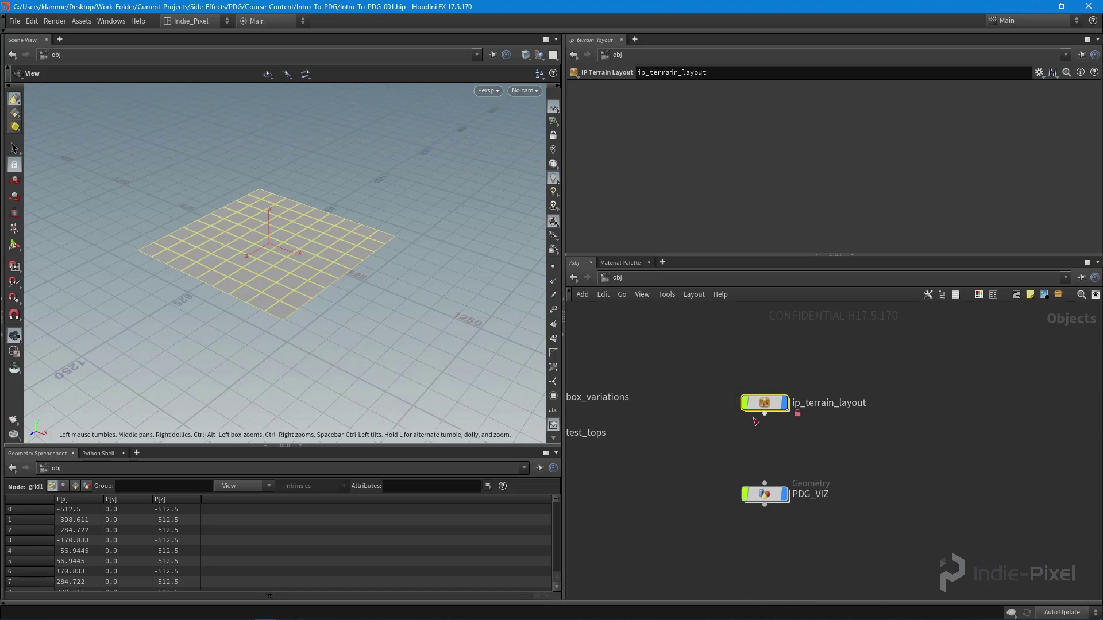
right_click(764, 406)
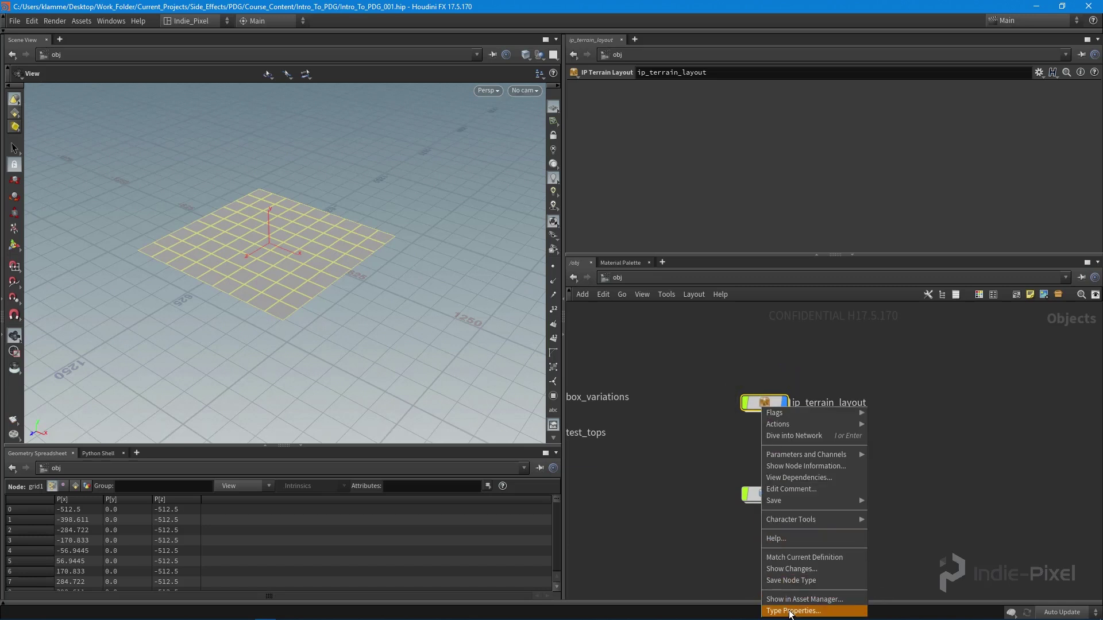
click(789, 611)
double_click(766, 404)
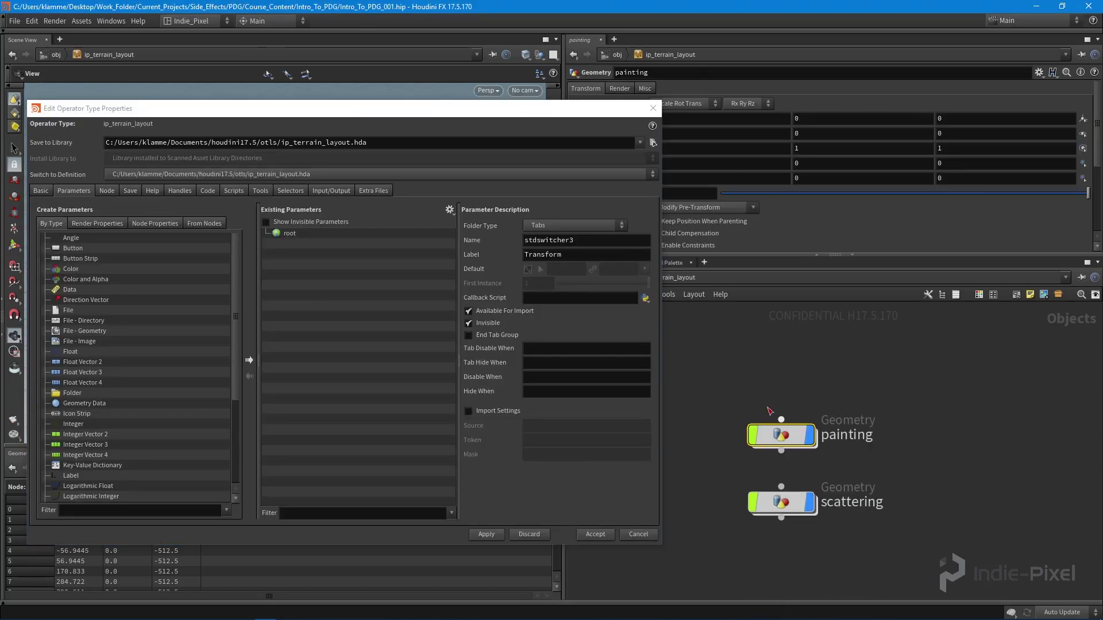
drag(303, 118, 214, 92)
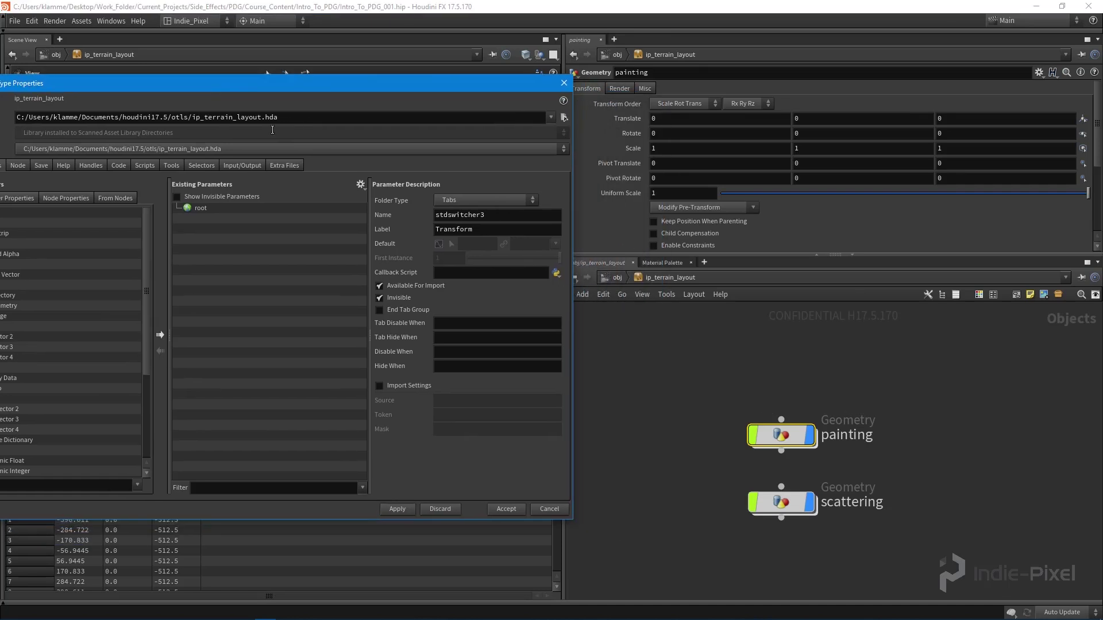
double_click(781, 435)
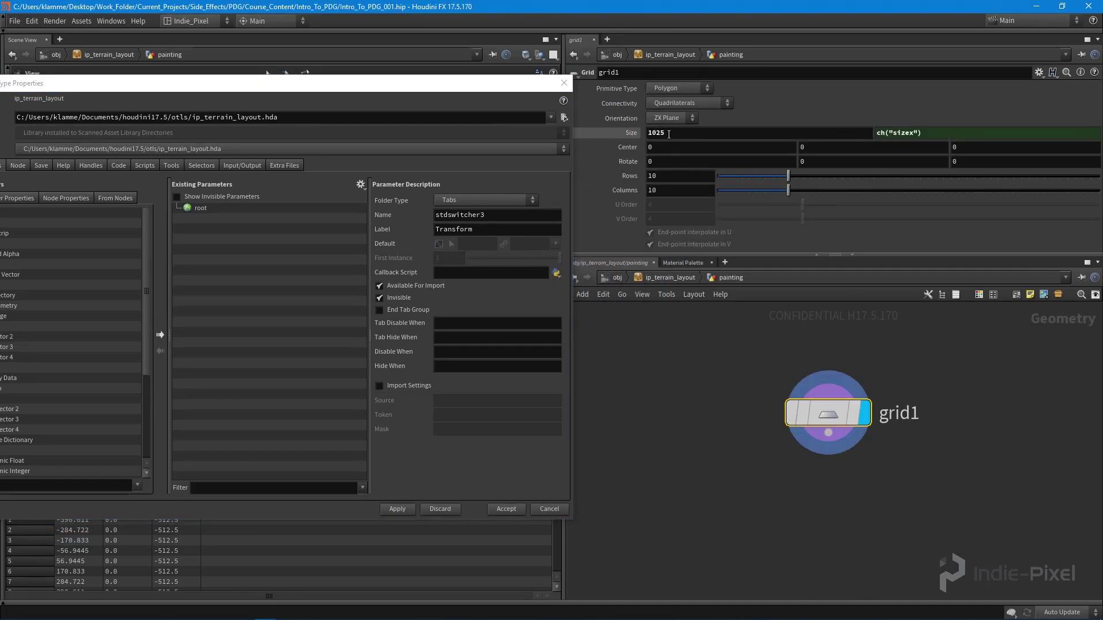
Step: Add grid1's Size as a 'Terrain Size' asset parameter with range 513–4097, then apply and accept
drag(194, 92, 272, 87)
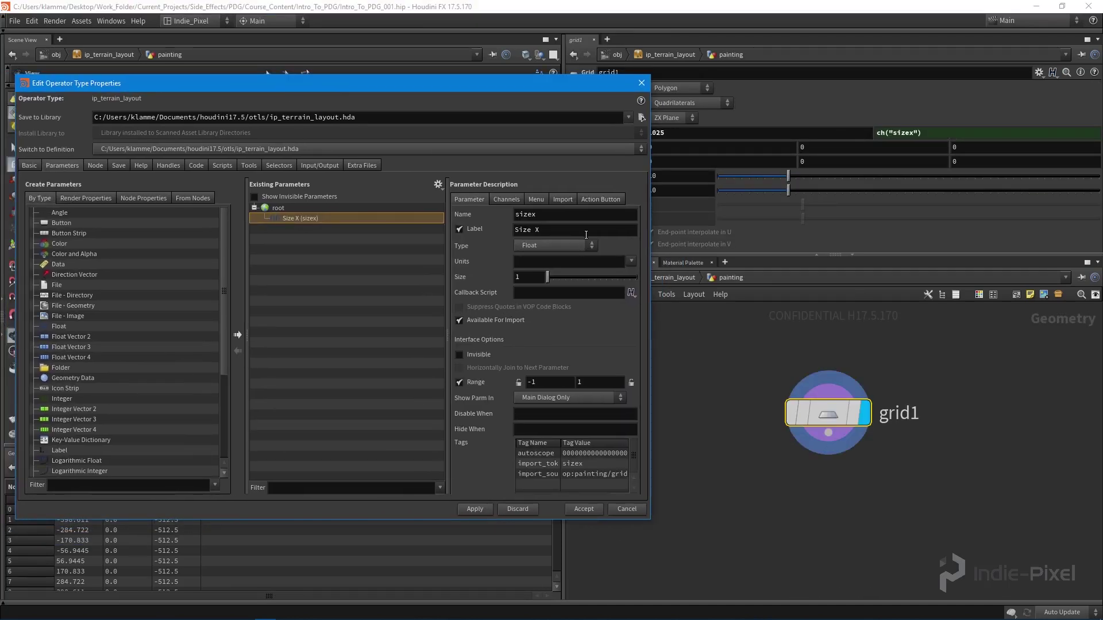
click(587, 235)
text(Terrain)
key(Return)
double_click(552, 383)
key(Tab)
key(Return)
click(503, 198)
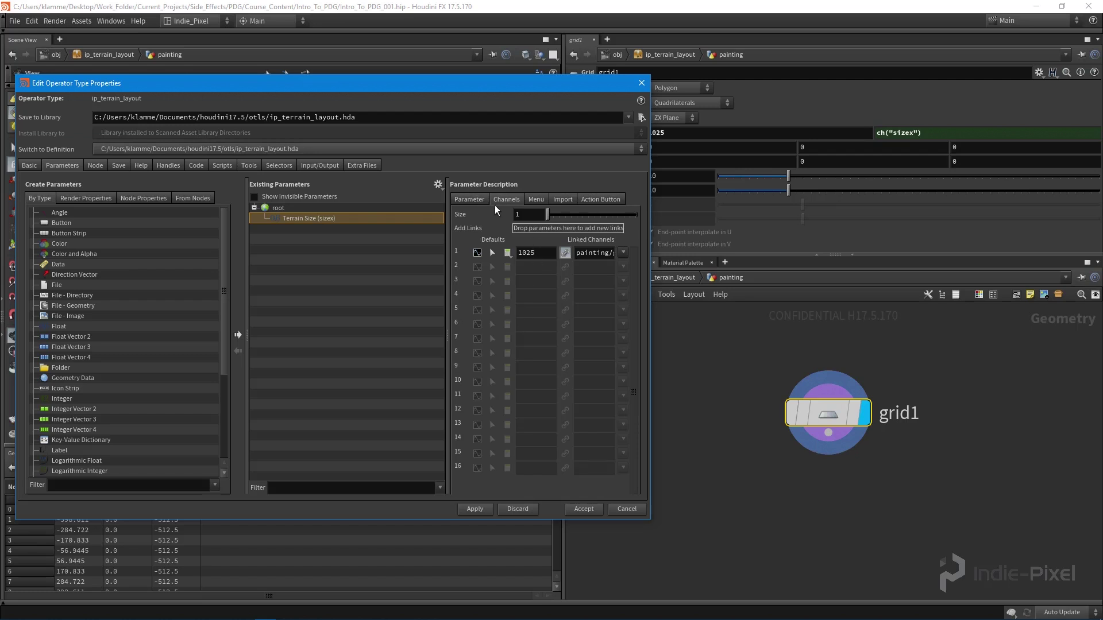
click(470, 199)
click(486, 509)
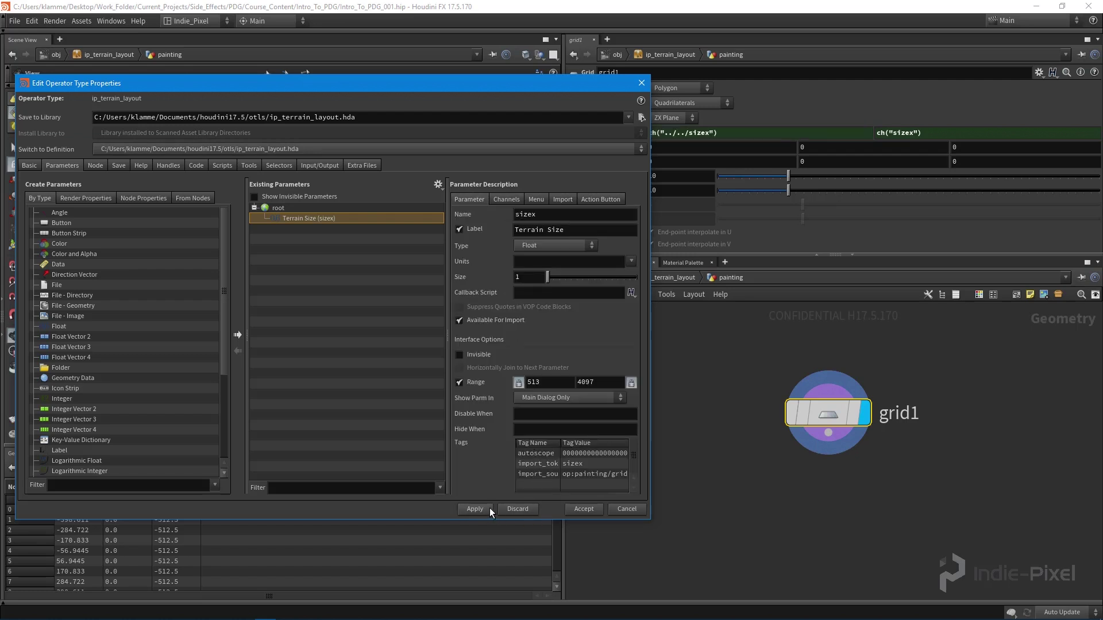
click(585, 509)
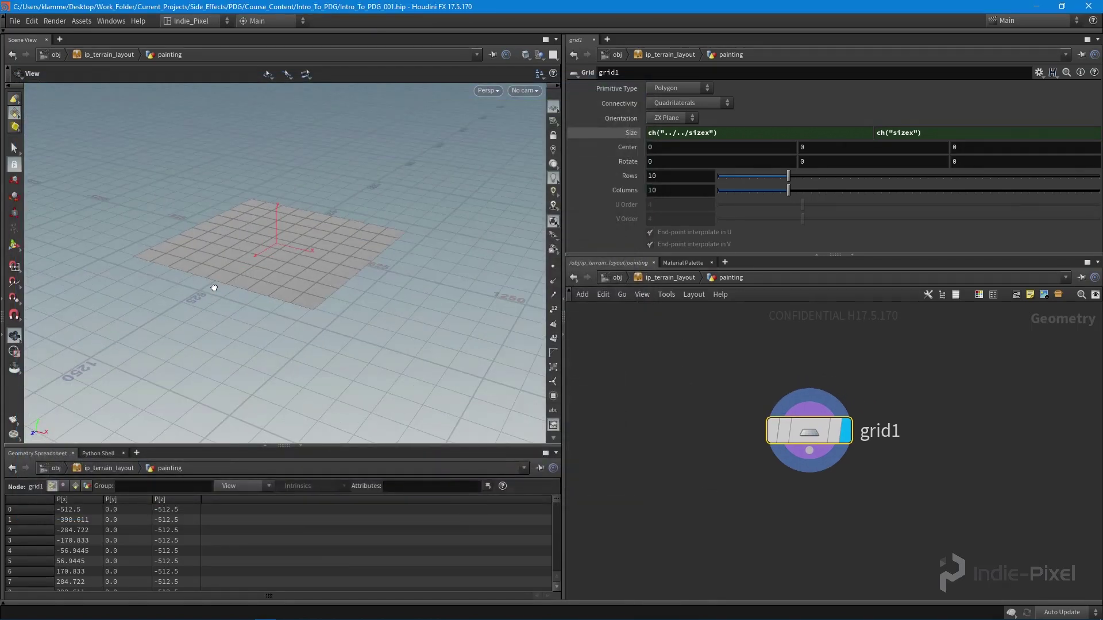
Step: Make grid1's Columns follow Rows by relative reference and raise Rows to 30
right_click(663, 179)
click(704, 253)
right_click(667, 188)
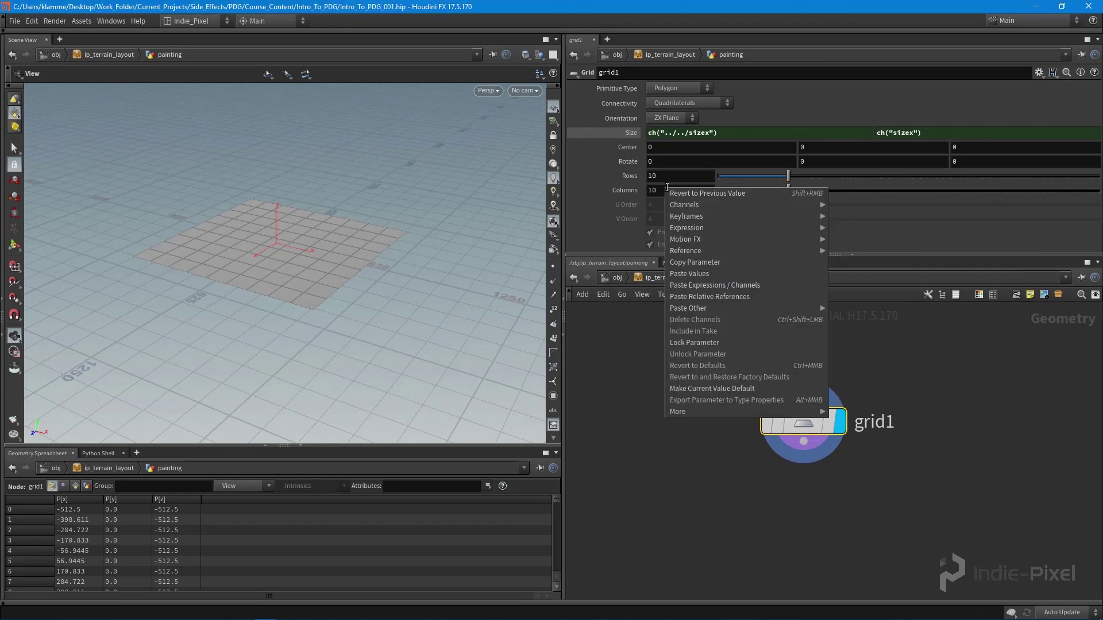
click(723, 296)
drag(787, 175, 942, 174)
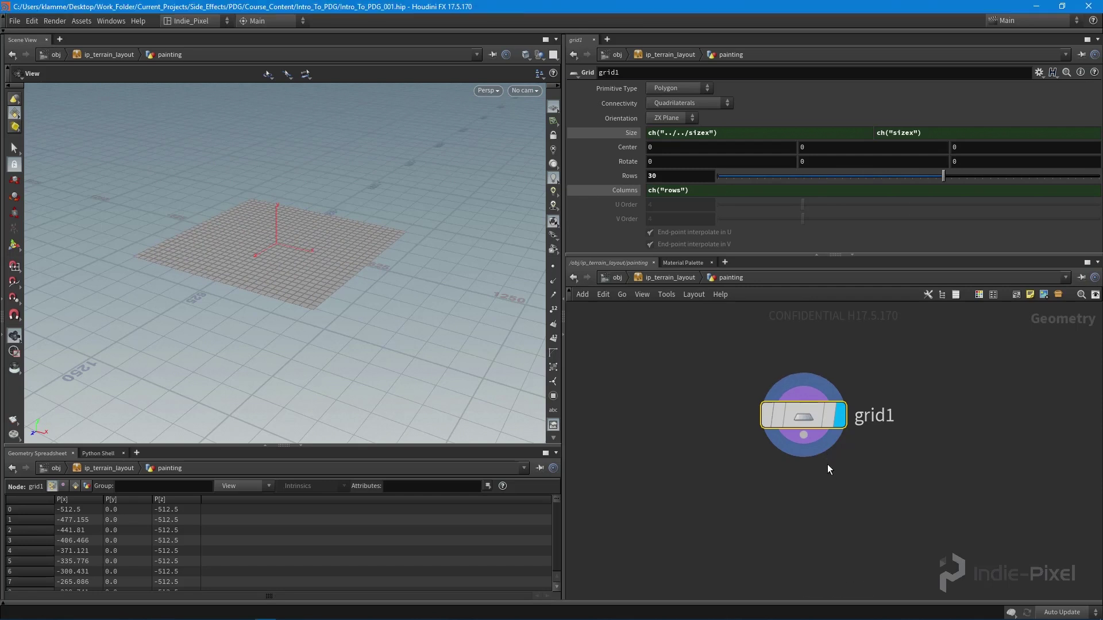
Step: Reopen the asset's Type Properties and return inside to grid1
key(u)
key(u)
right_click(771, 408)
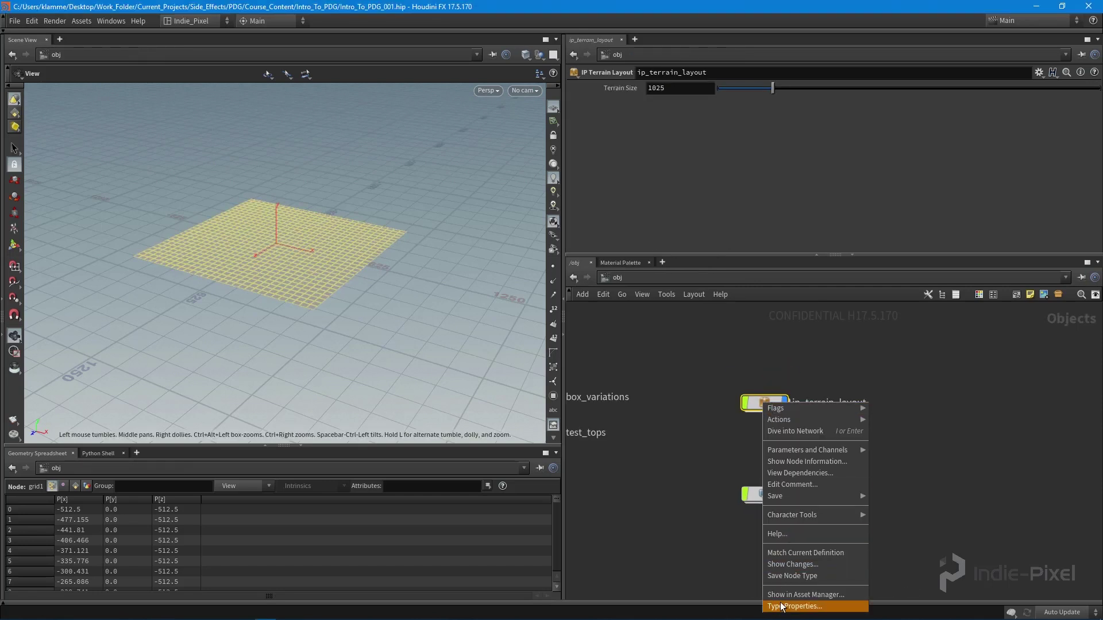
click(782, 607)
drag(339, 92, 302, 102)
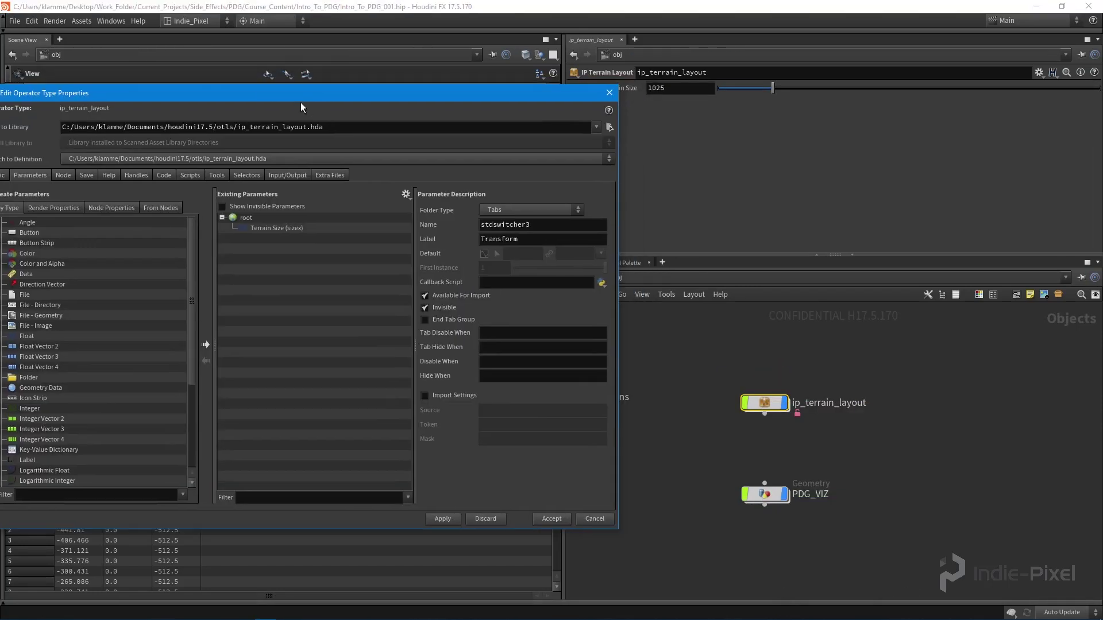
double_click(764, 402)
double_click(778, 436)
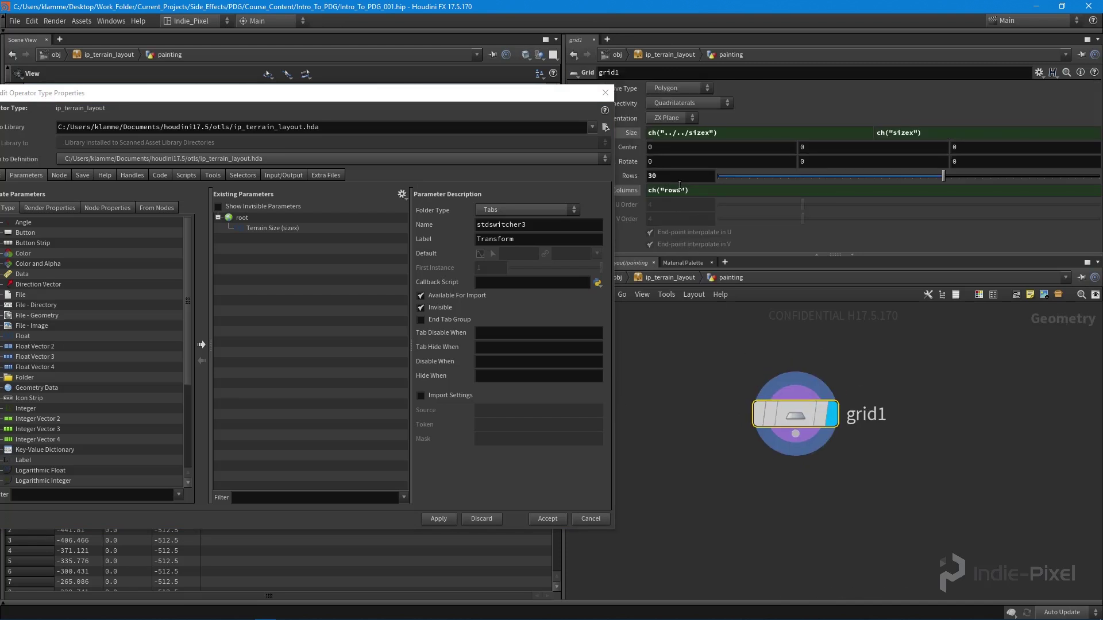
Step: Expose grid1's Rows on the asset as a 'Resolution' parameter
drag(679, 179, 310, 238)
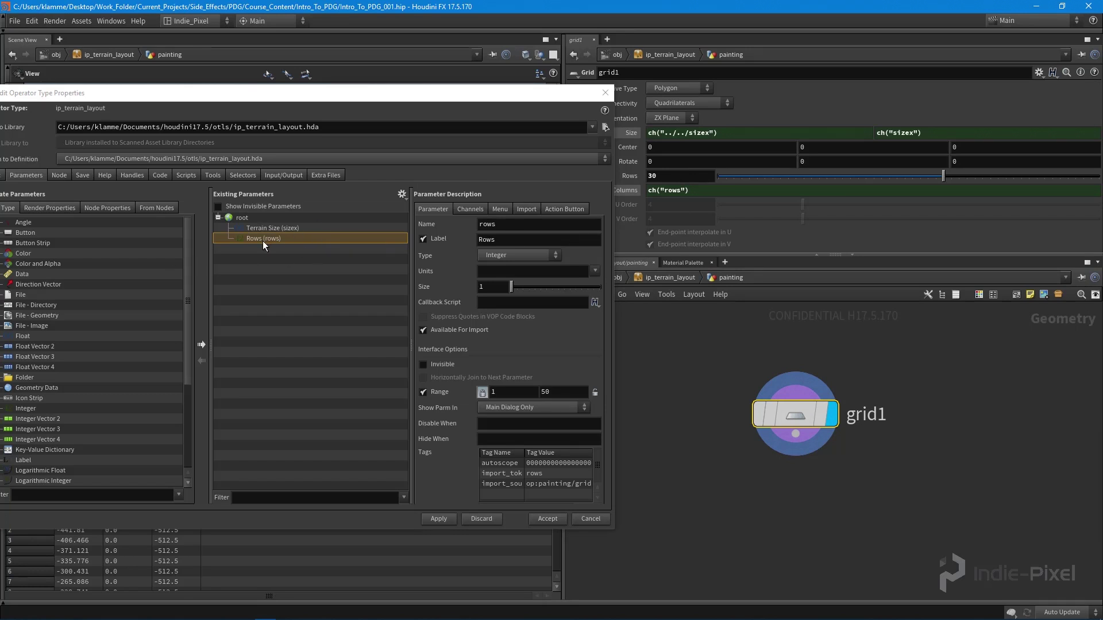
click(519, 238)
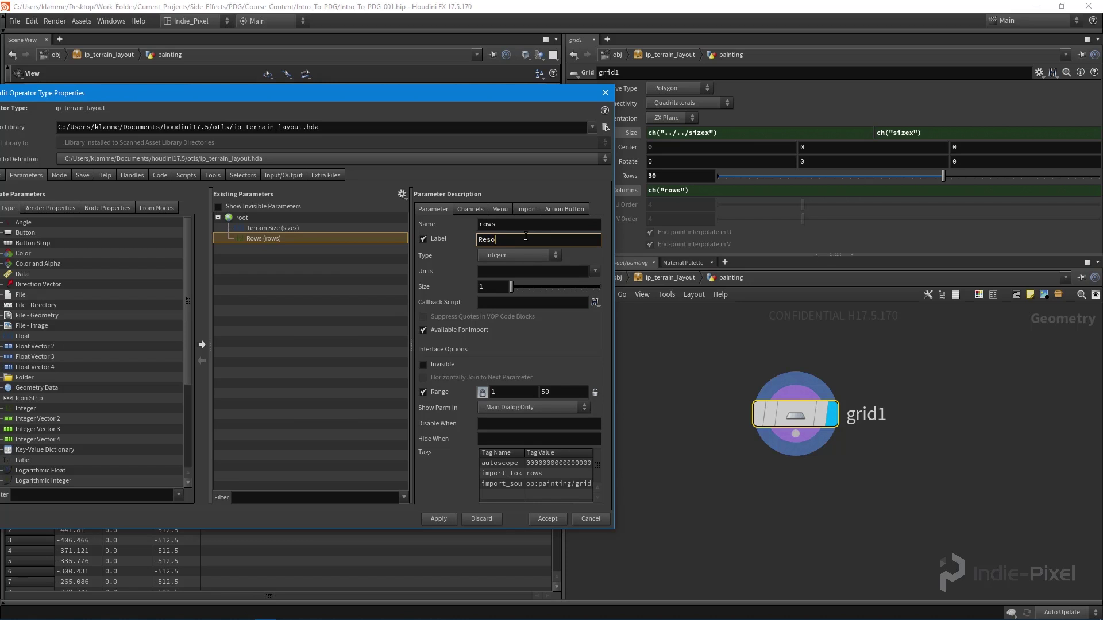
text(Resolution)
key(Return)
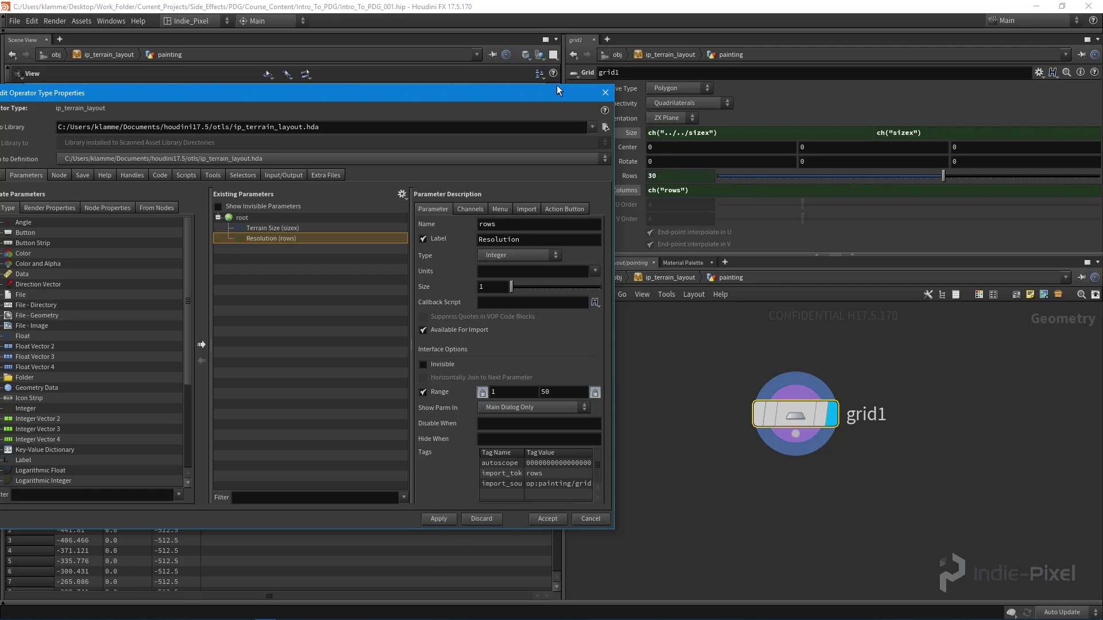
drag(556, 88, 571, 171)
drag(580, 313, 506, 485)
drag(255, 308, 290, 244)
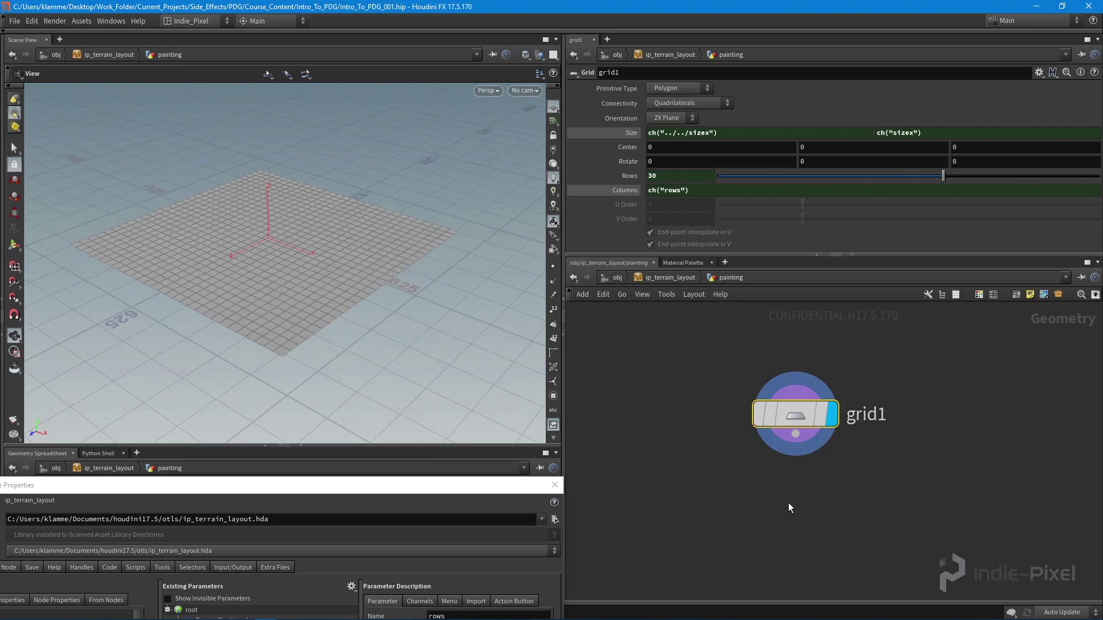
middle_drag(772, 471, 769, 437)
click(769, 437)
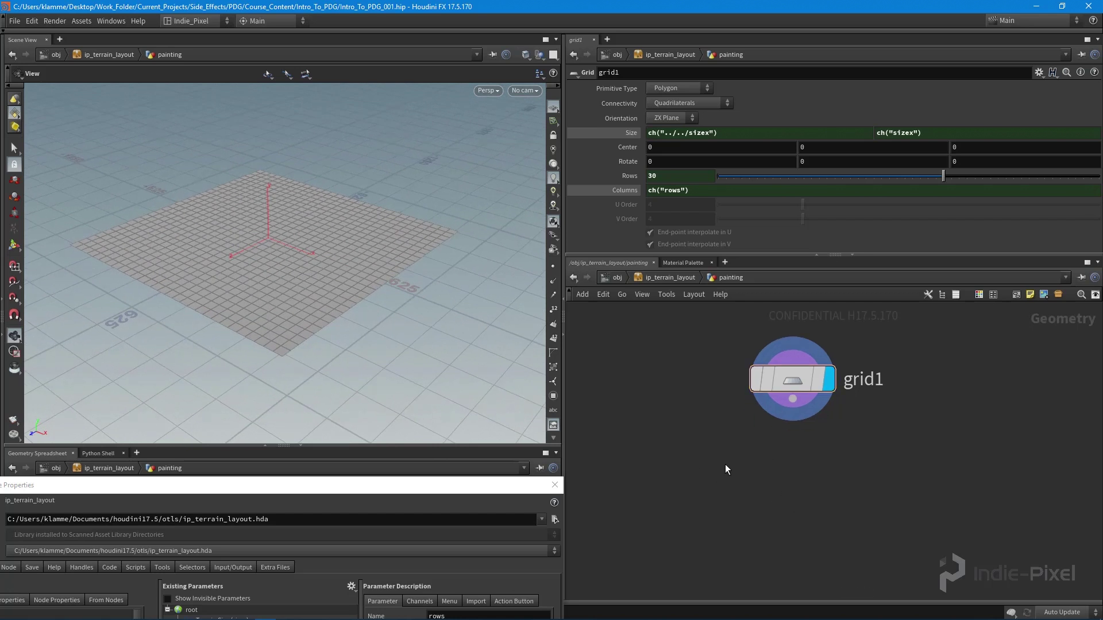
Step: Add an Attribute Create node wired below grid1
key(Tab)
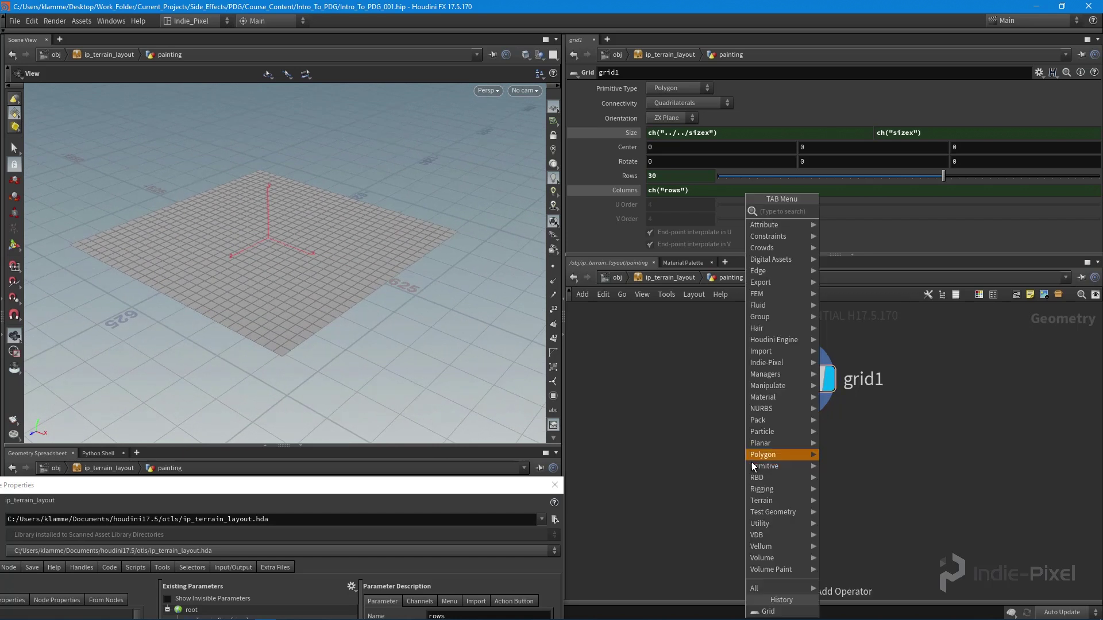
text(attrib)
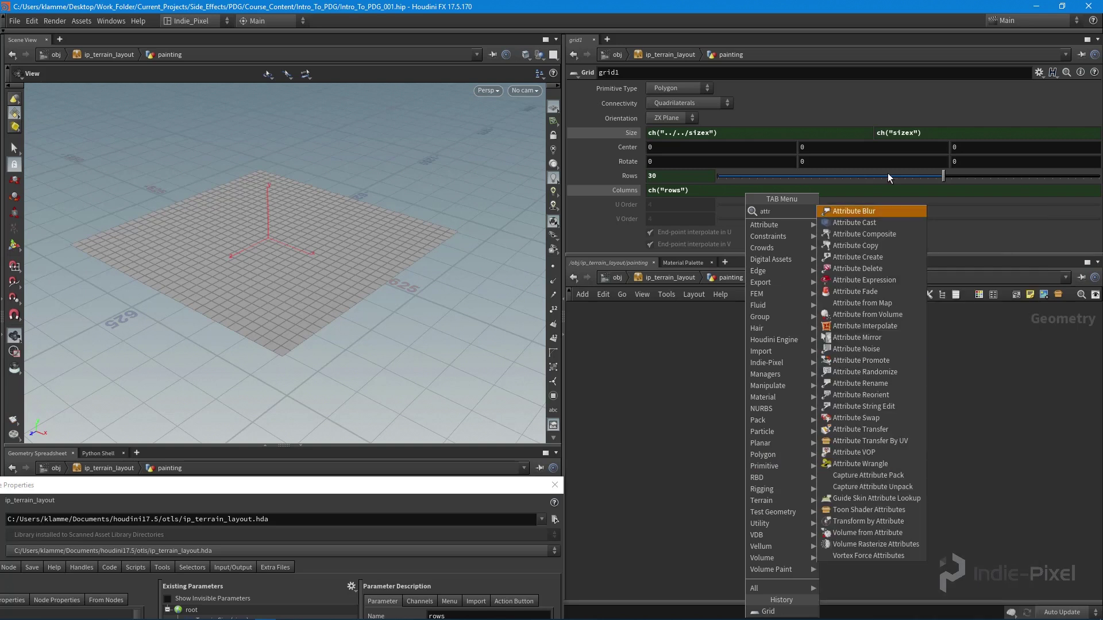
click(892, 253)
click(784, 444)
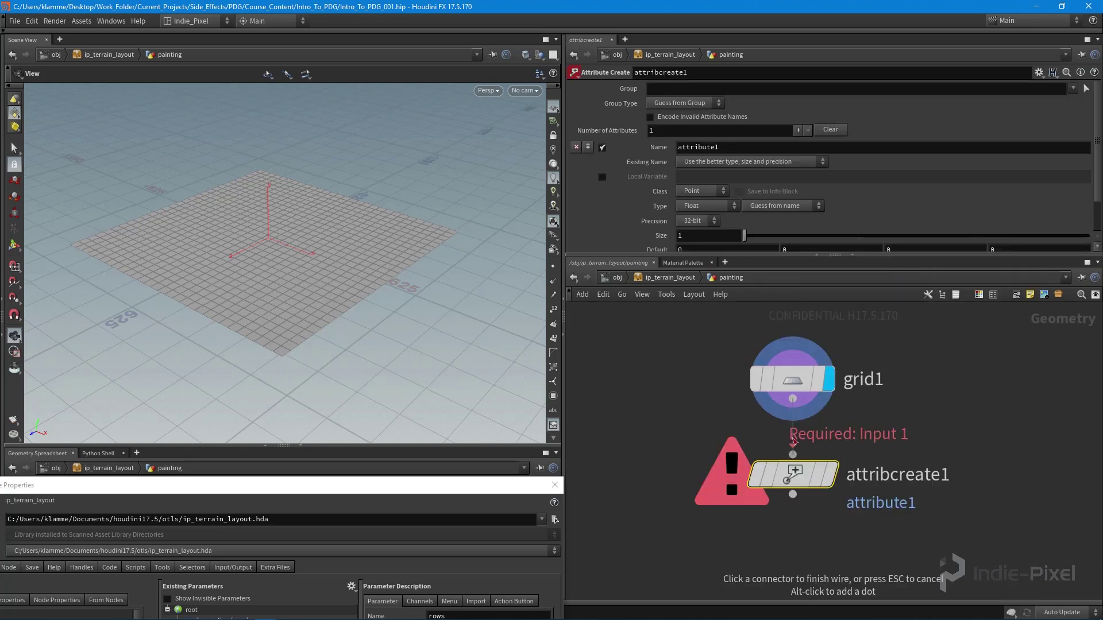
drag(881, 256, 881, 436)
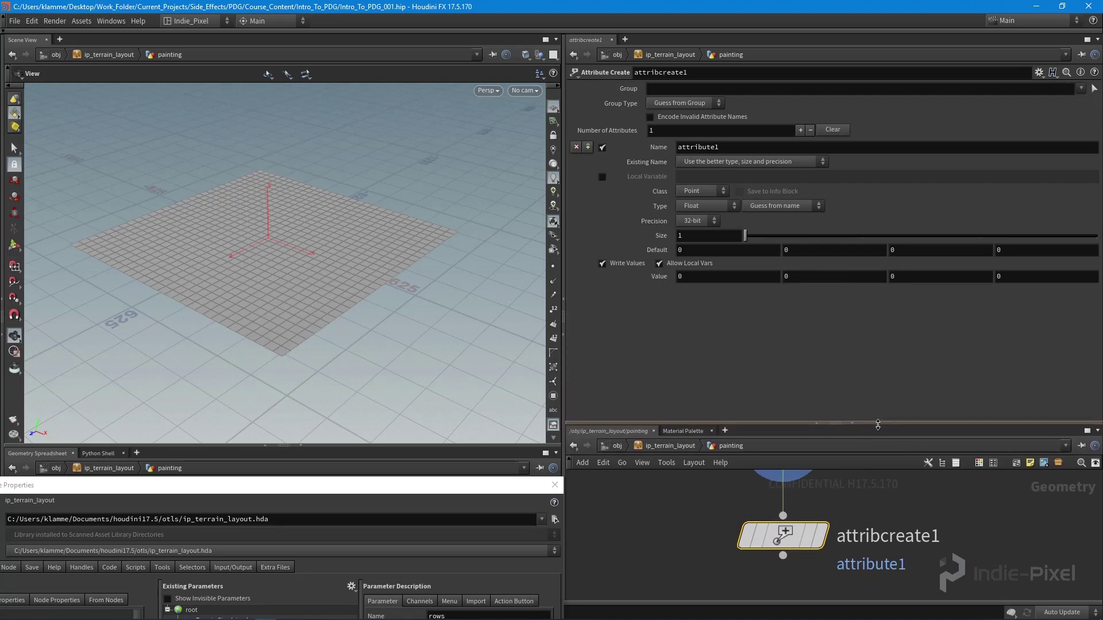
Step: Define two point attributes on it, density and scale
double_click(758, 145)
key(BackSpace)
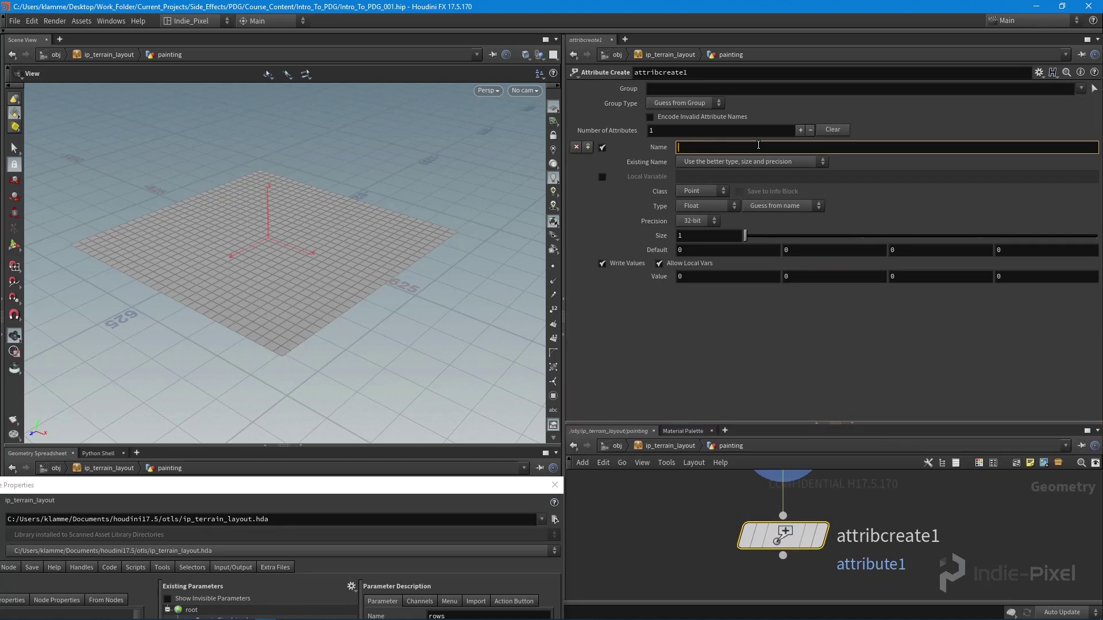
key(Return)
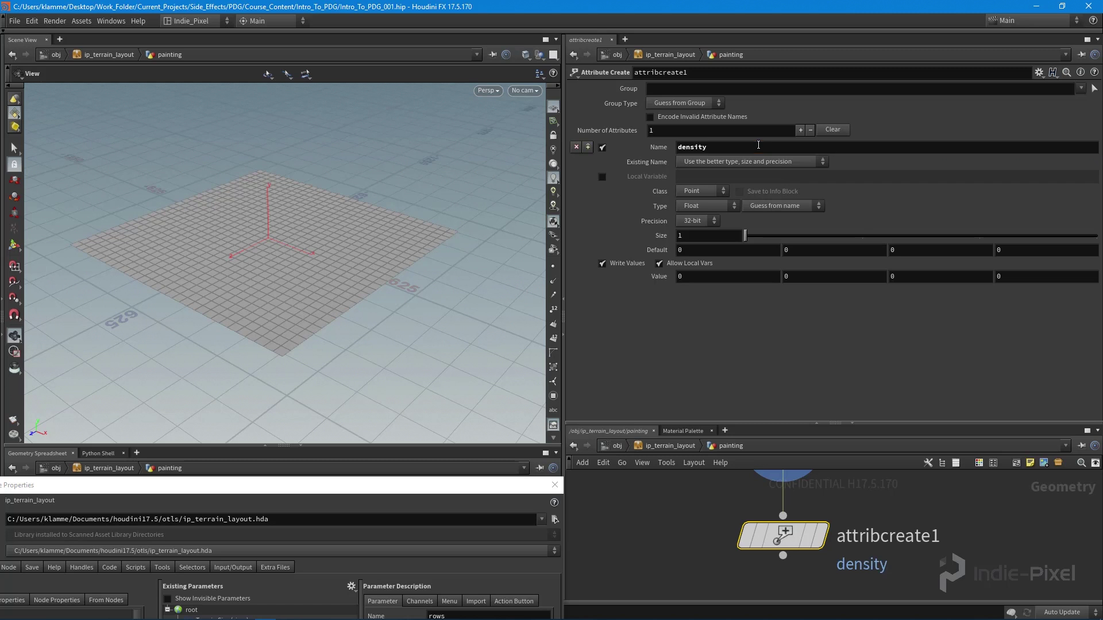
click(589, 147)
double_click(771, 150)
text(scale)
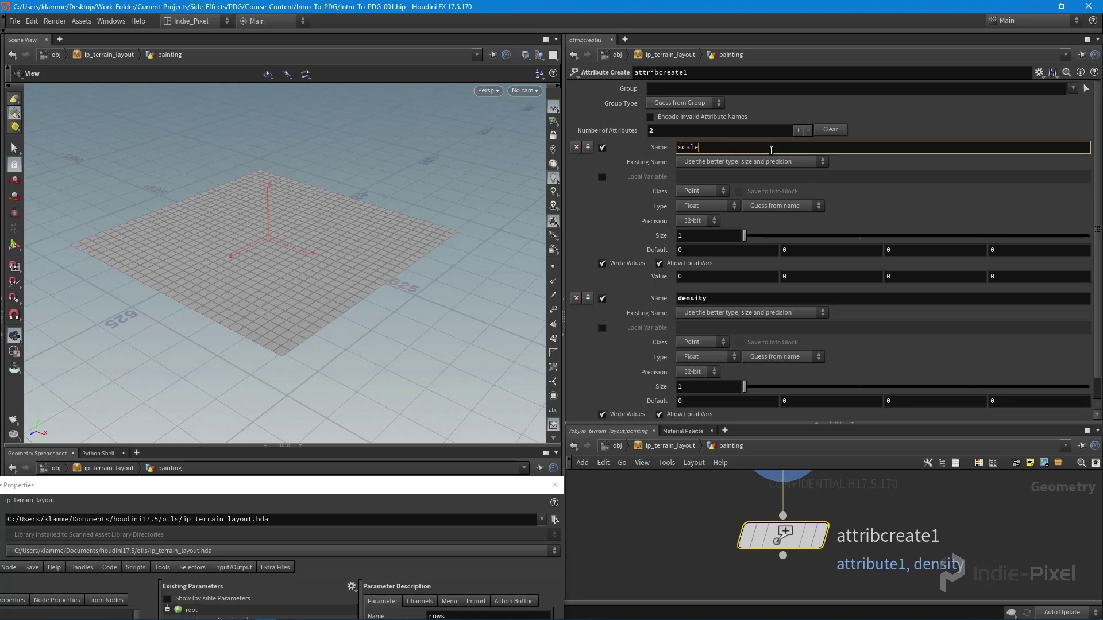
key(Return)
scroll(763, 269, down, 1)
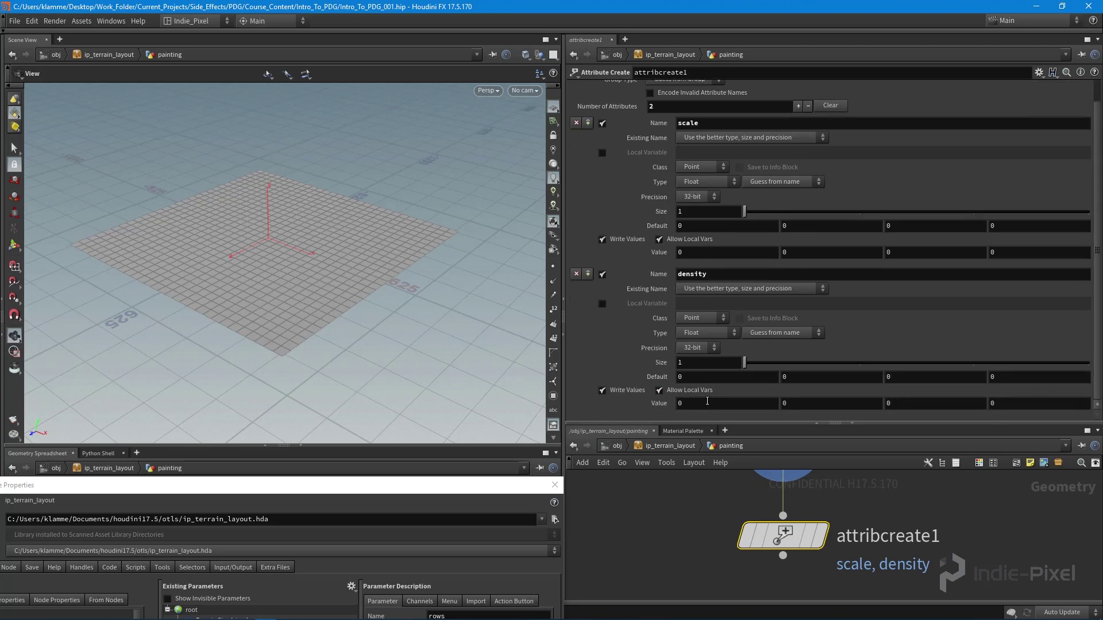
Step: Rename attribcreate1 to terrain_attrs
drag(862, 423, 862, 429)
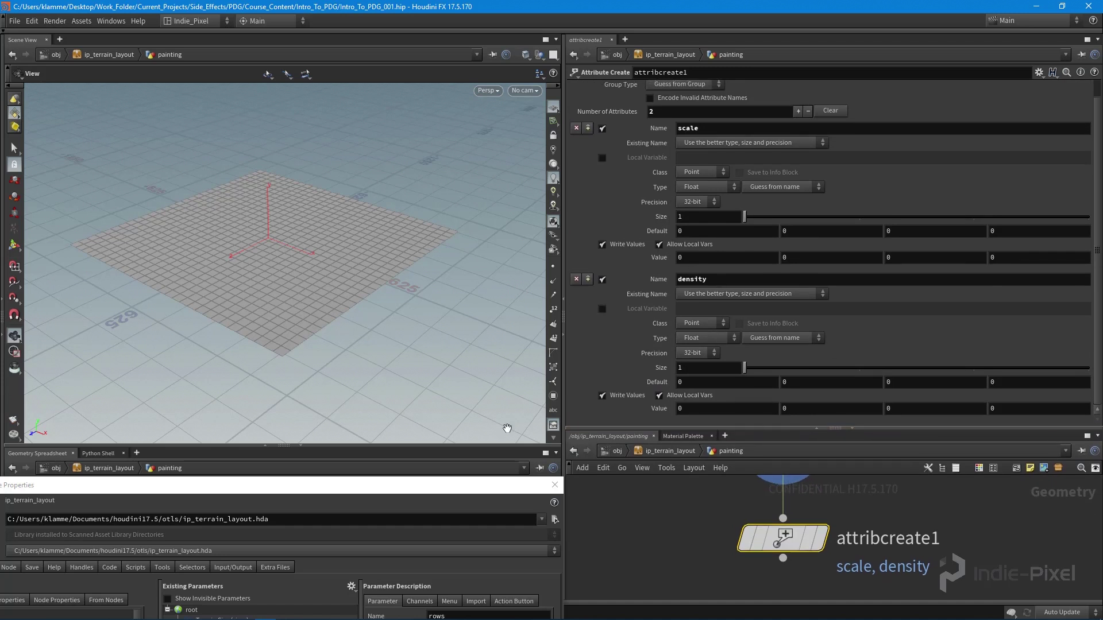
drag(374, 486, 364, 599)
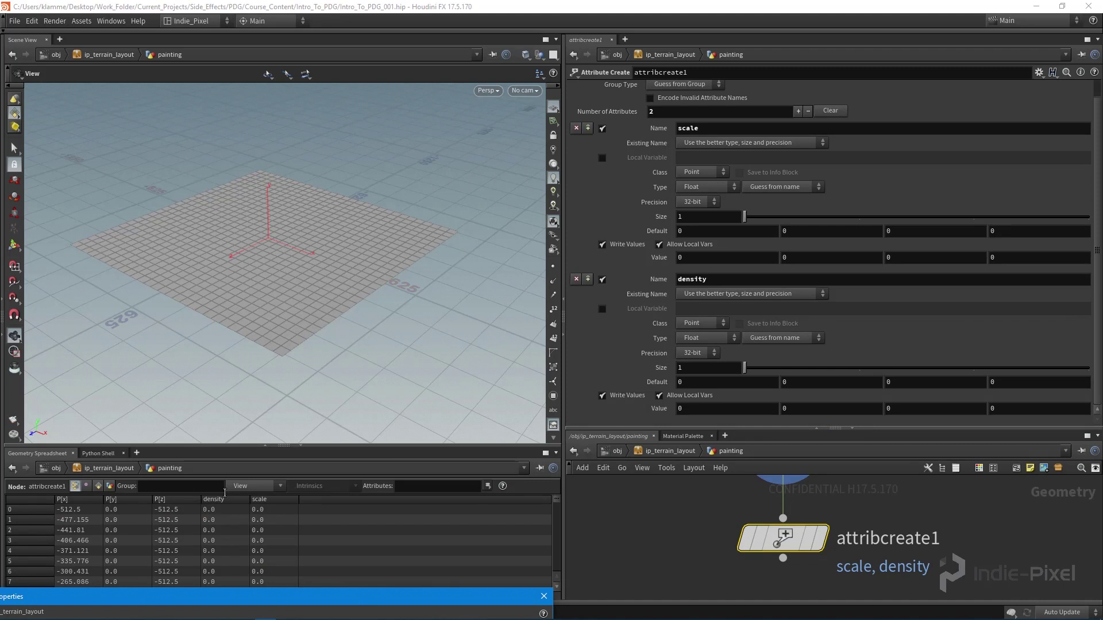
drag(374, 597, 358, 388)
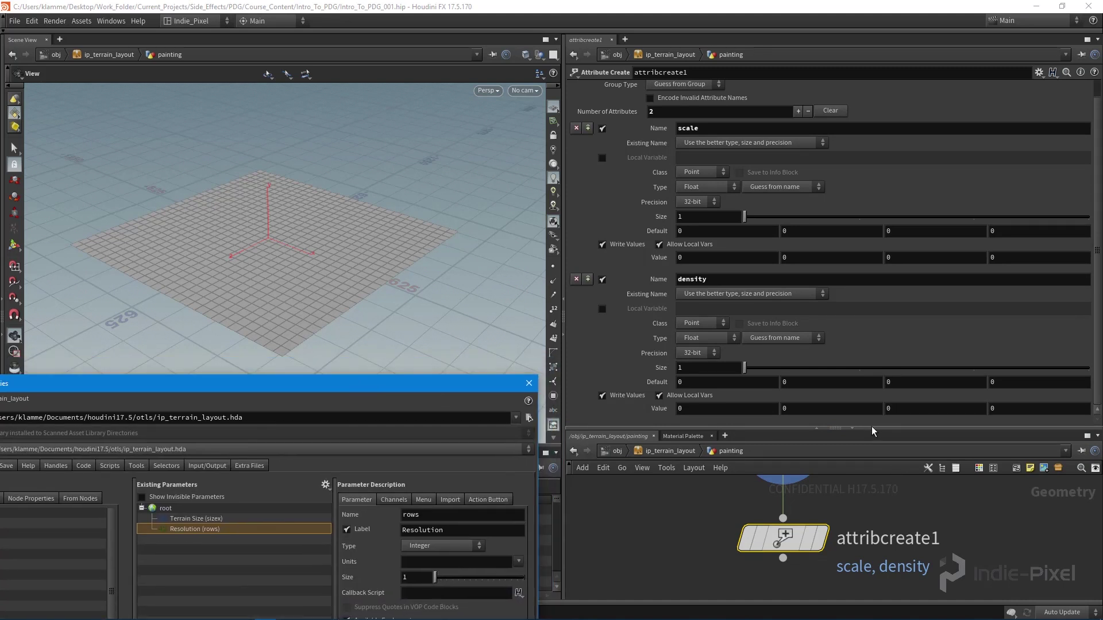
drag(882, 431, 884, 233)
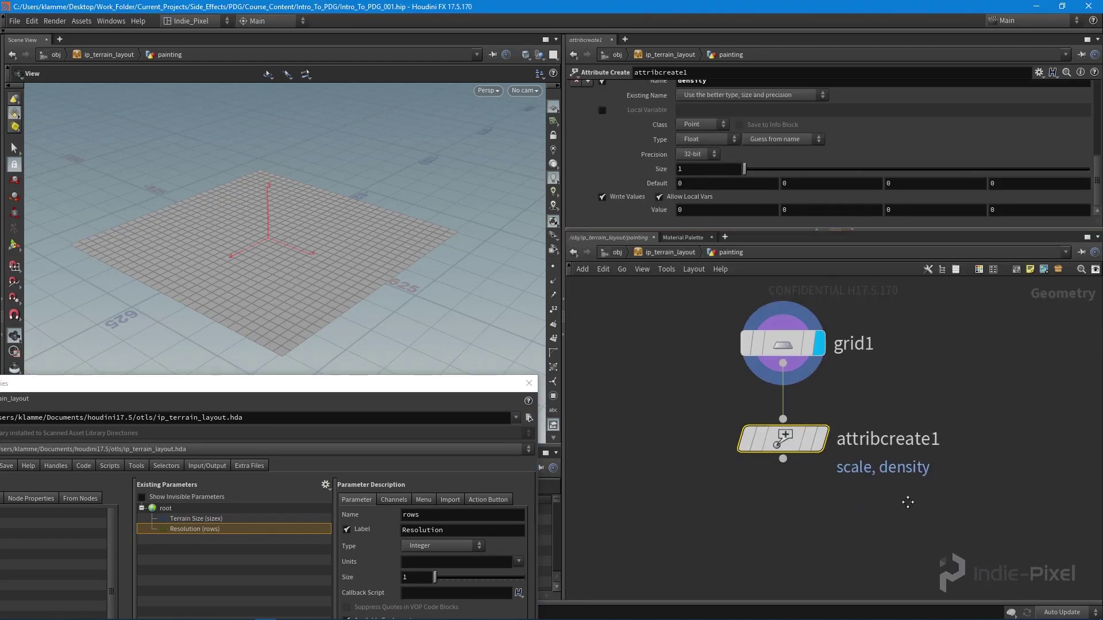
double_click(884, 388)
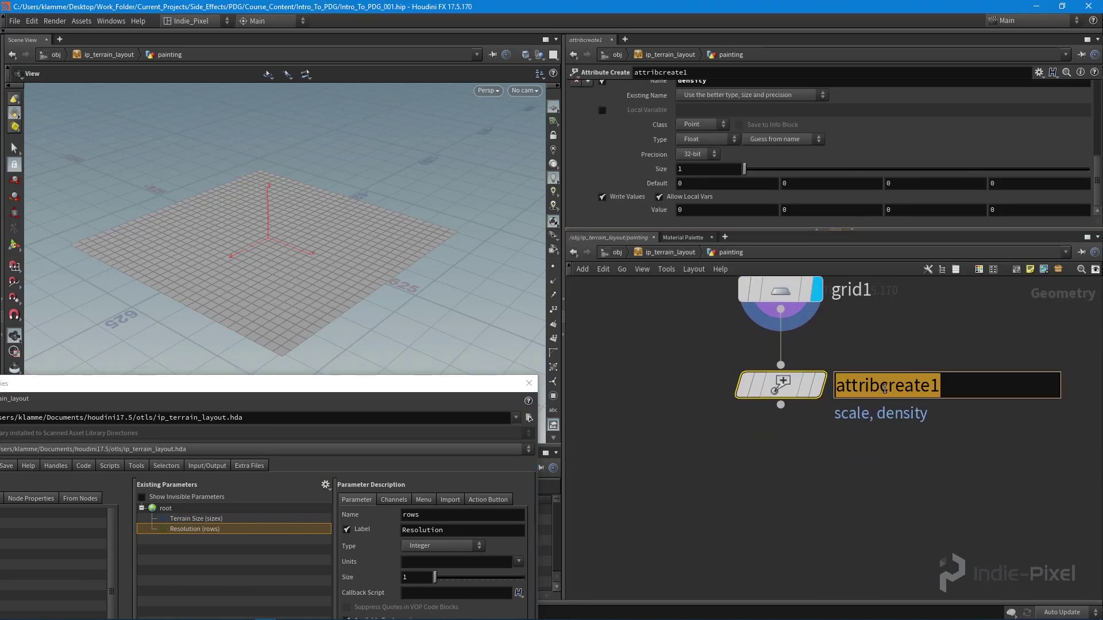
text(terraz)
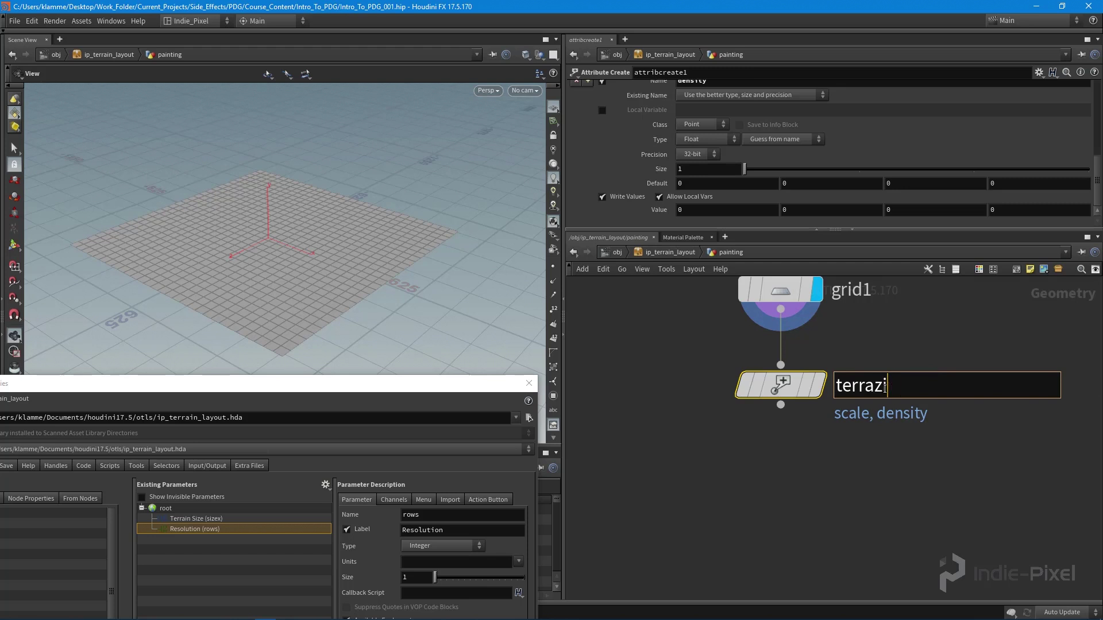
key(BackSpace)
text(in_attrs)
key(Return)
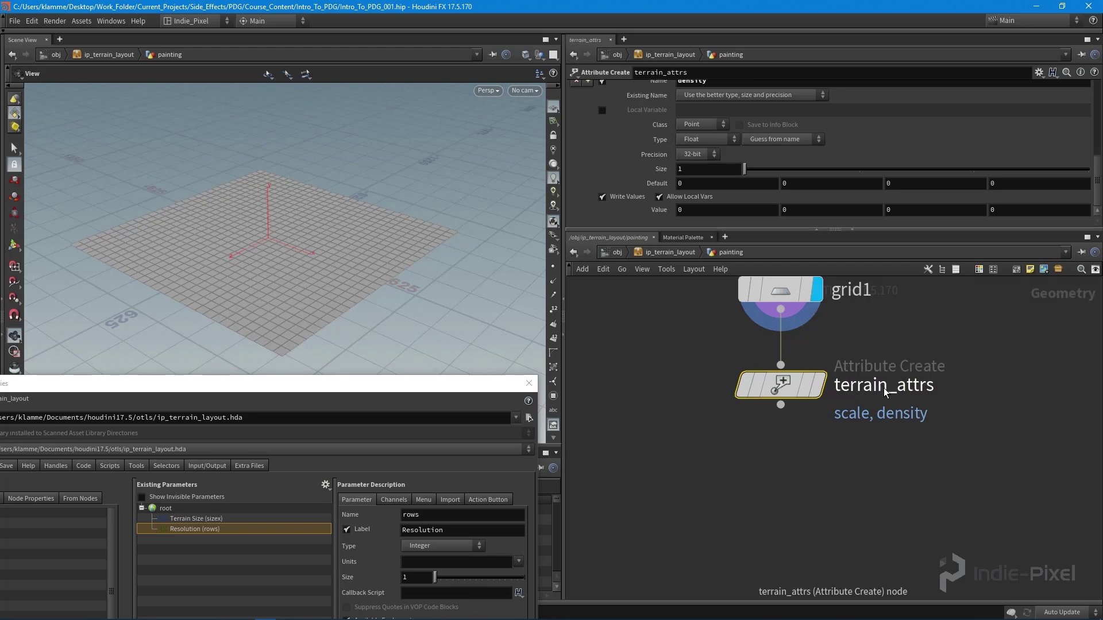
Step: Search the TAB menu for 'edit' to add an Edit node
middle_drag(720, 492, 729, 412)
key(Tab)
text(edit)
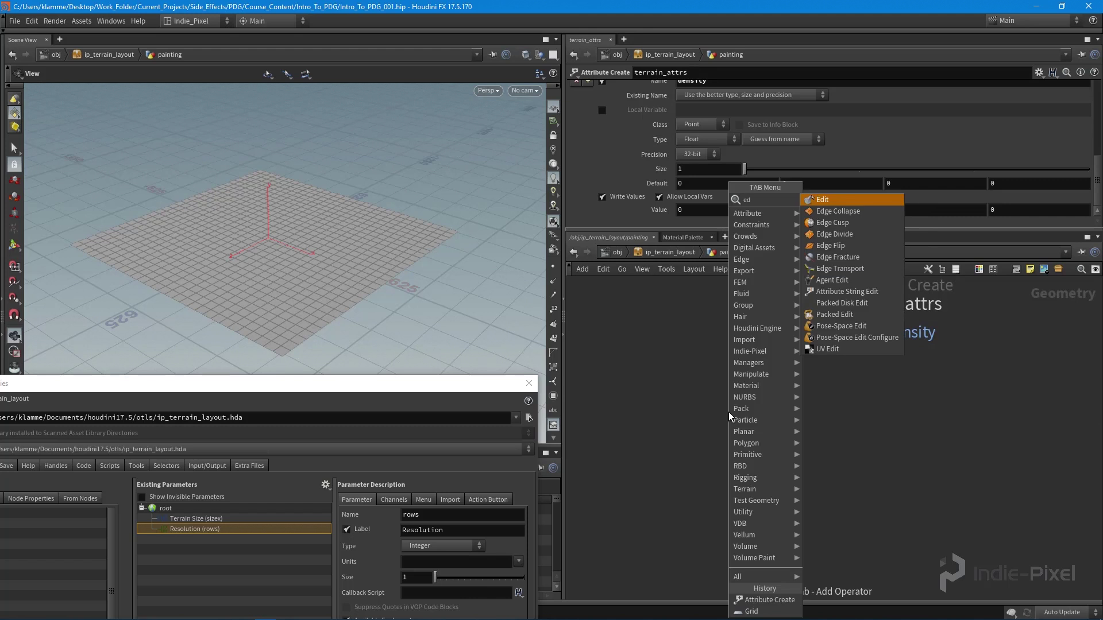
key(Return)
Step: Place edit1 under terrain_attrs and wire terrain_attrs' output into it
click(794, 404)
click(788, 324)
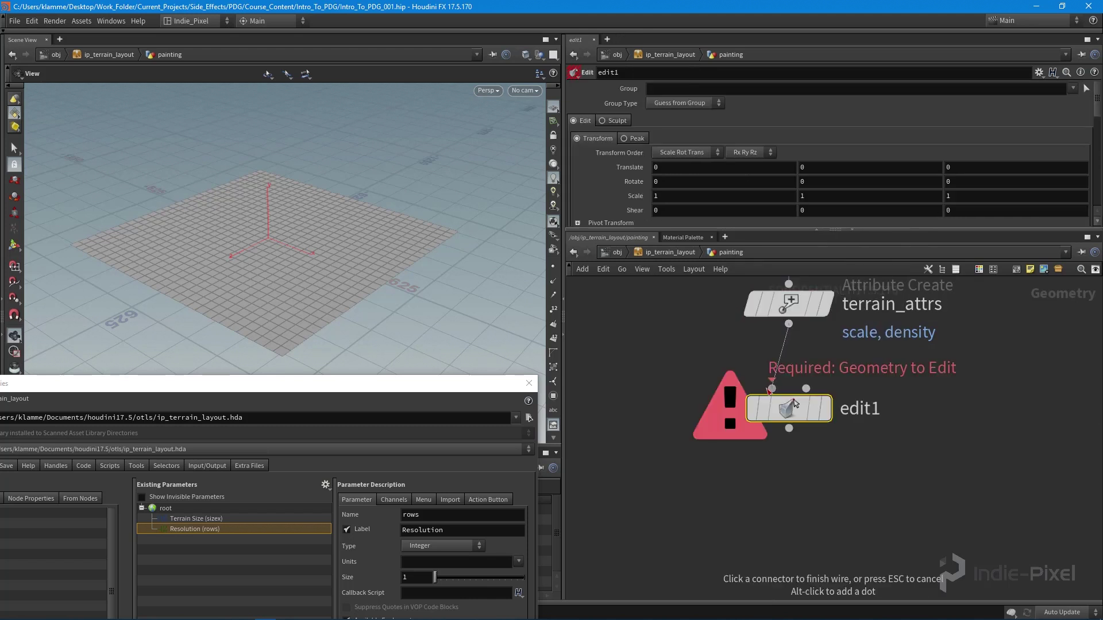
click(771, 389)
key(h)
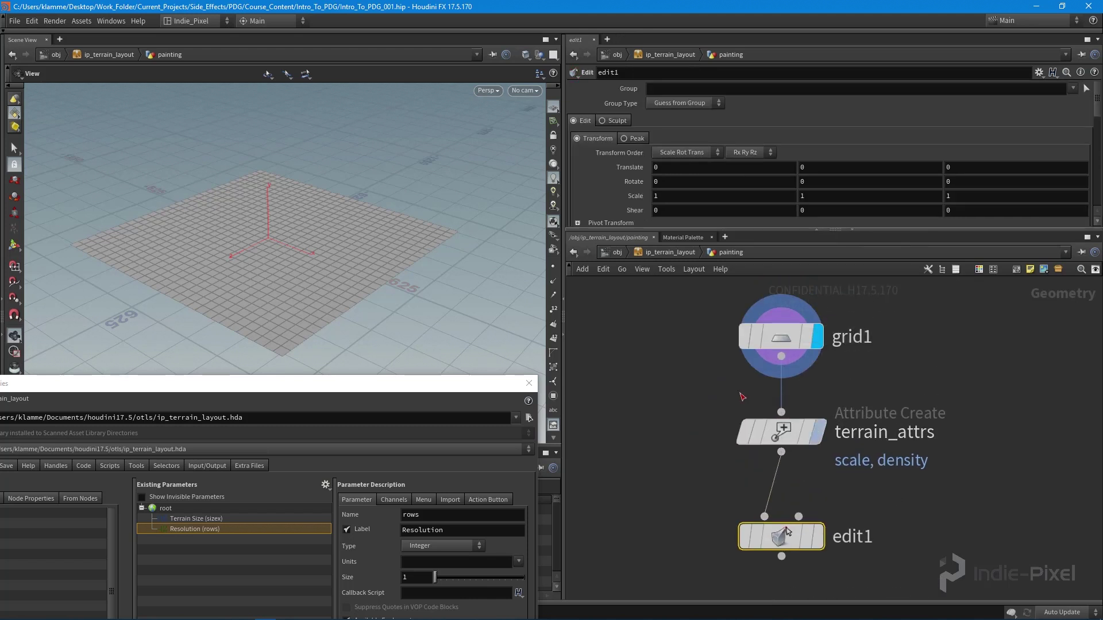
drag(263, 263, 310, 270)
middle_drag(890, 538, 894, 436)
double_click(869, 441)
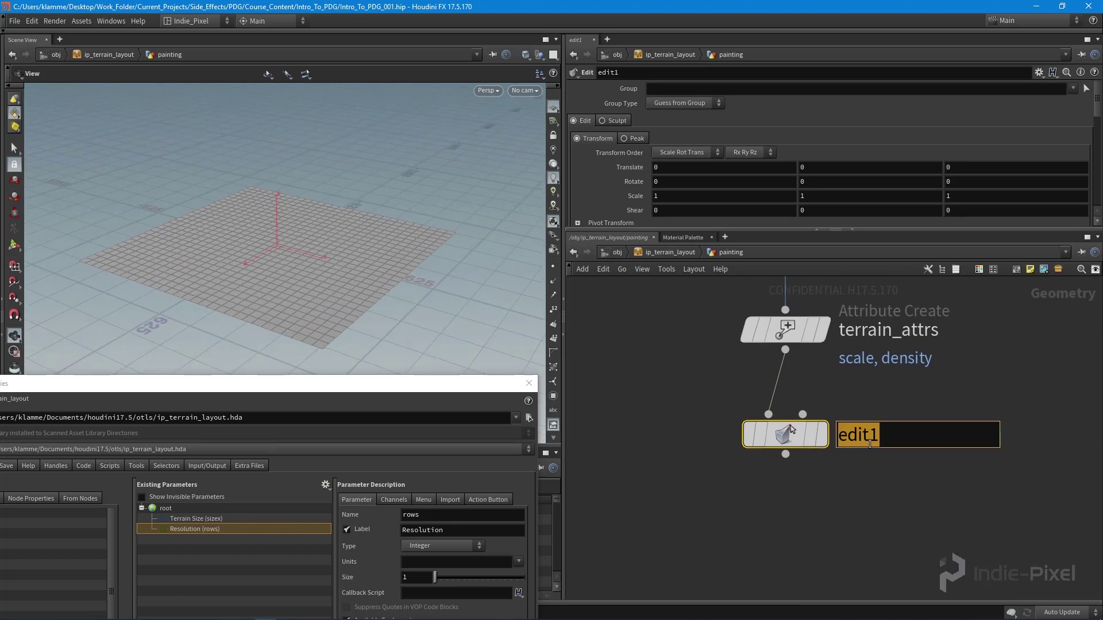
Step: Rename edit1 to painter, add painter to the asset's Editable Nodes, and apply
text(painter)
key(Return)
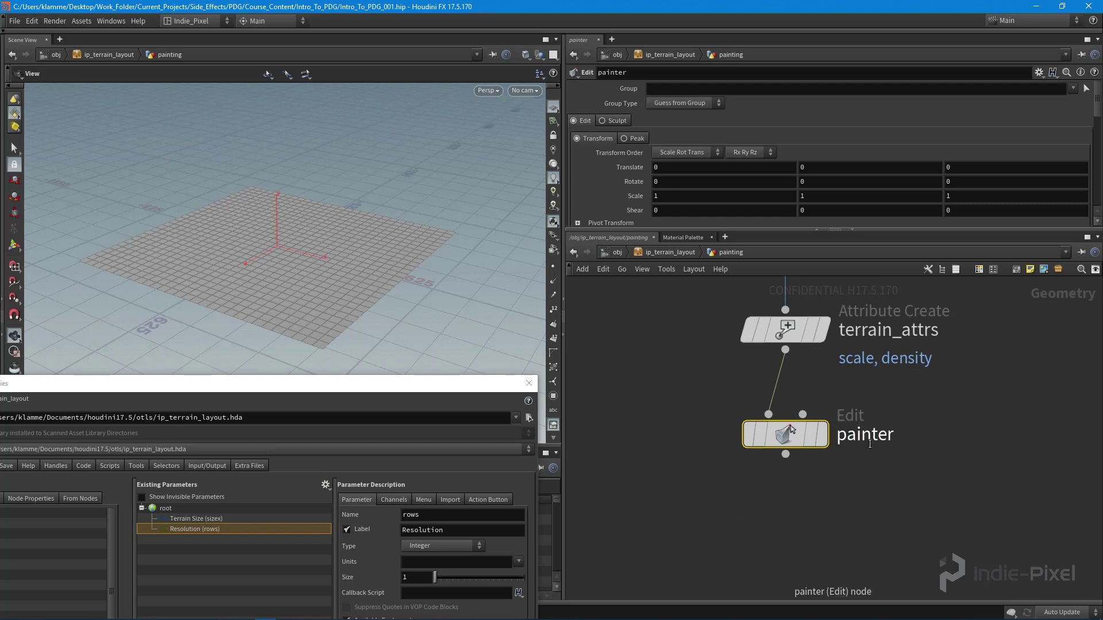
double_click(882, 435)
key(ctrl+c)
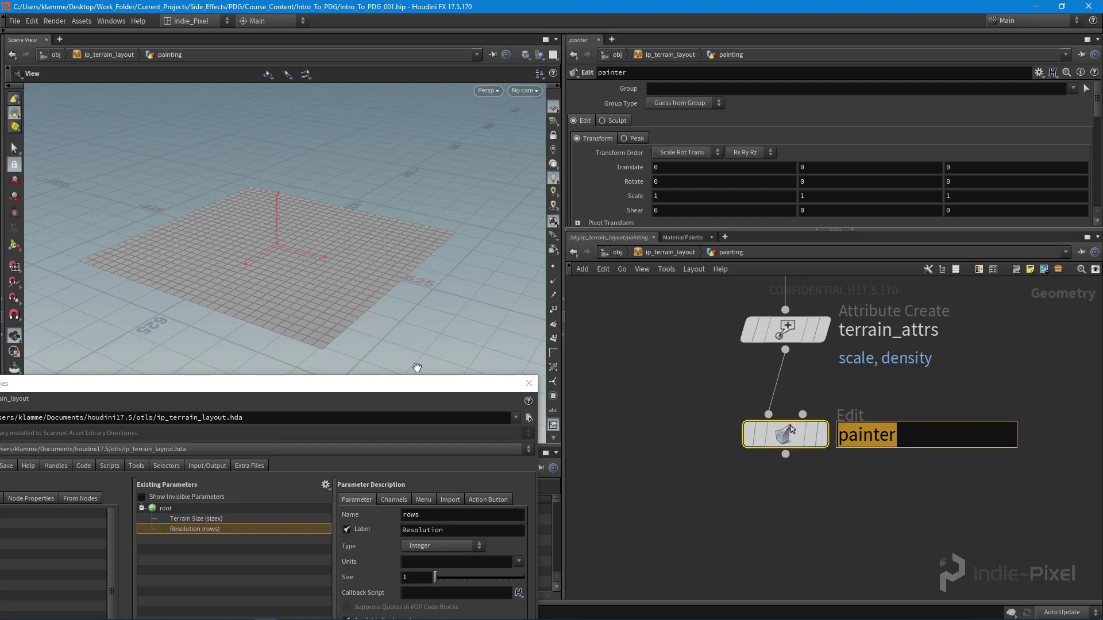
drag(346, 389, 535, 102)
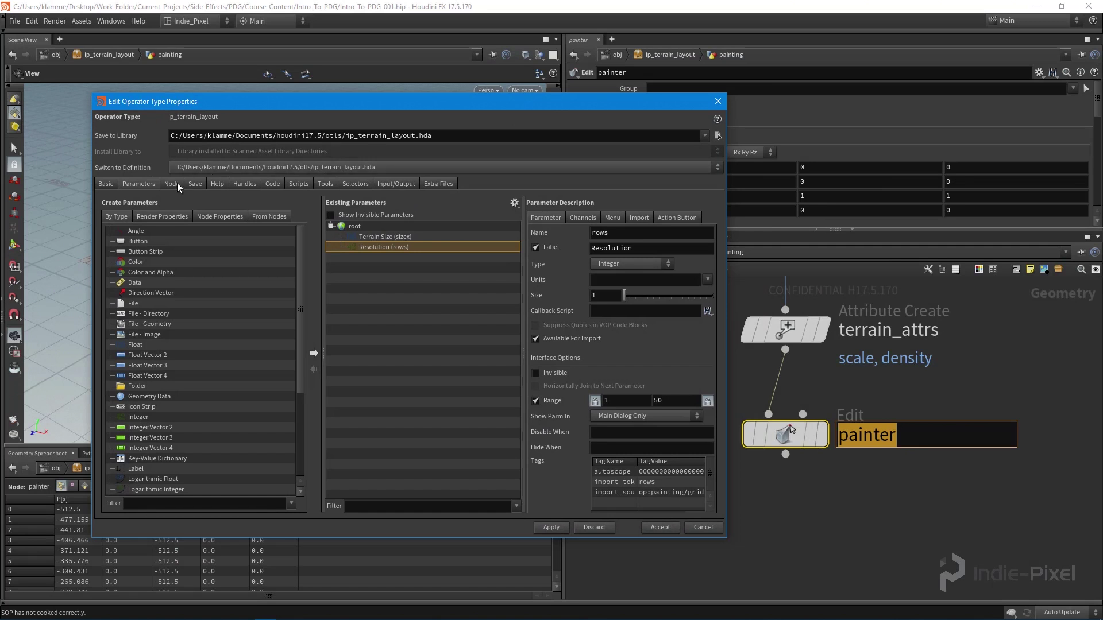
click(172, 184)
click(230, 231)
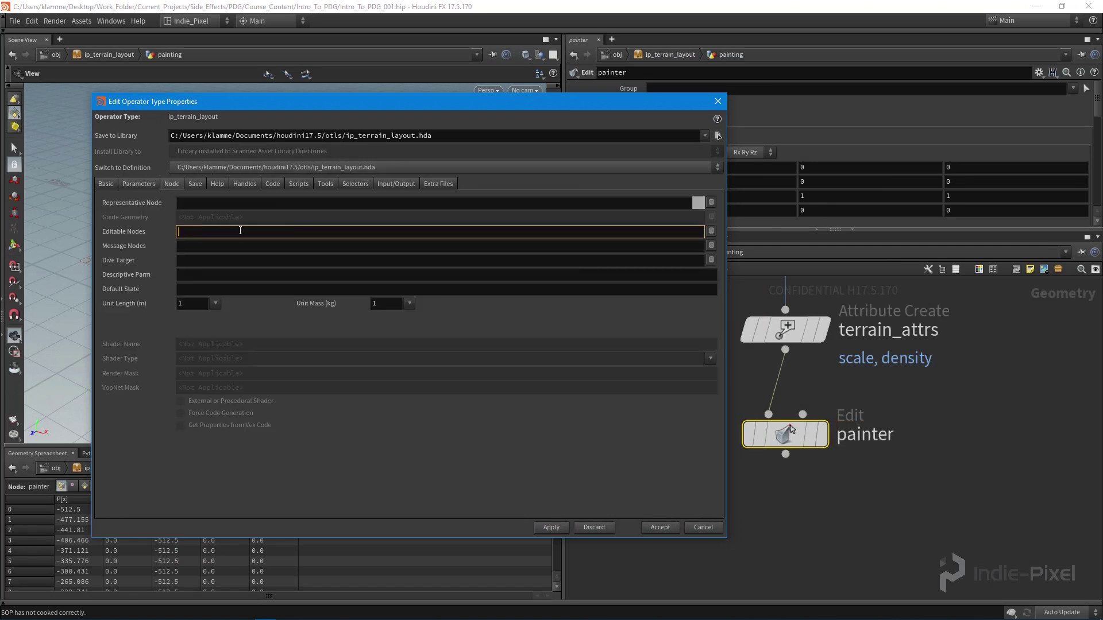
key(ctrl+v)
key(Return)
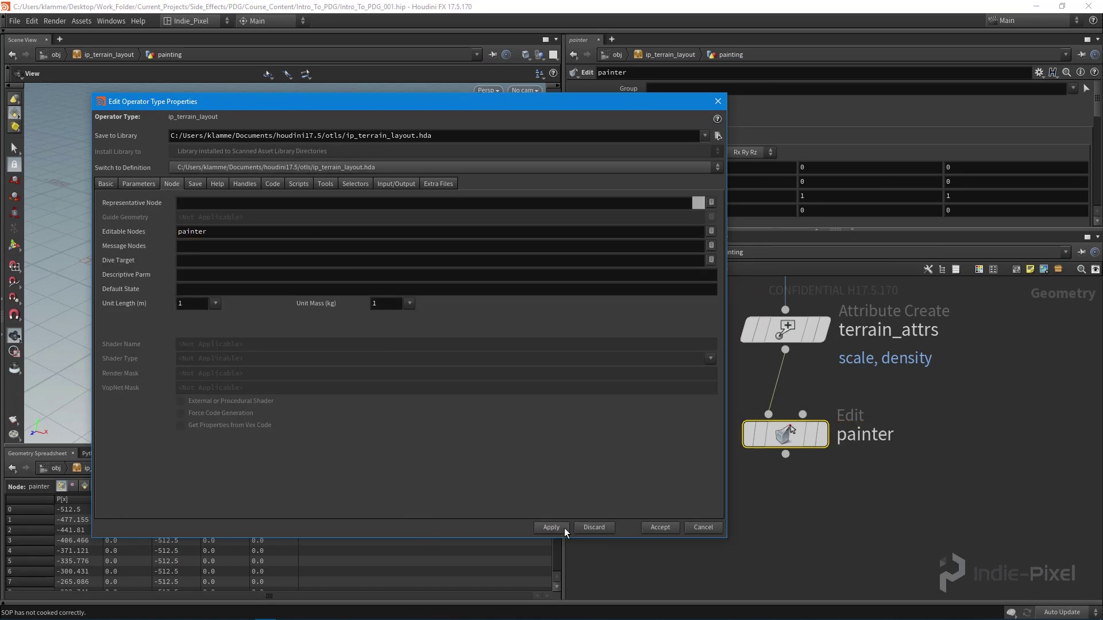
click(551, 527)
Step: Orbit the grid and review terrain_attrs' parameters
drag(634, 102, 487, 441)
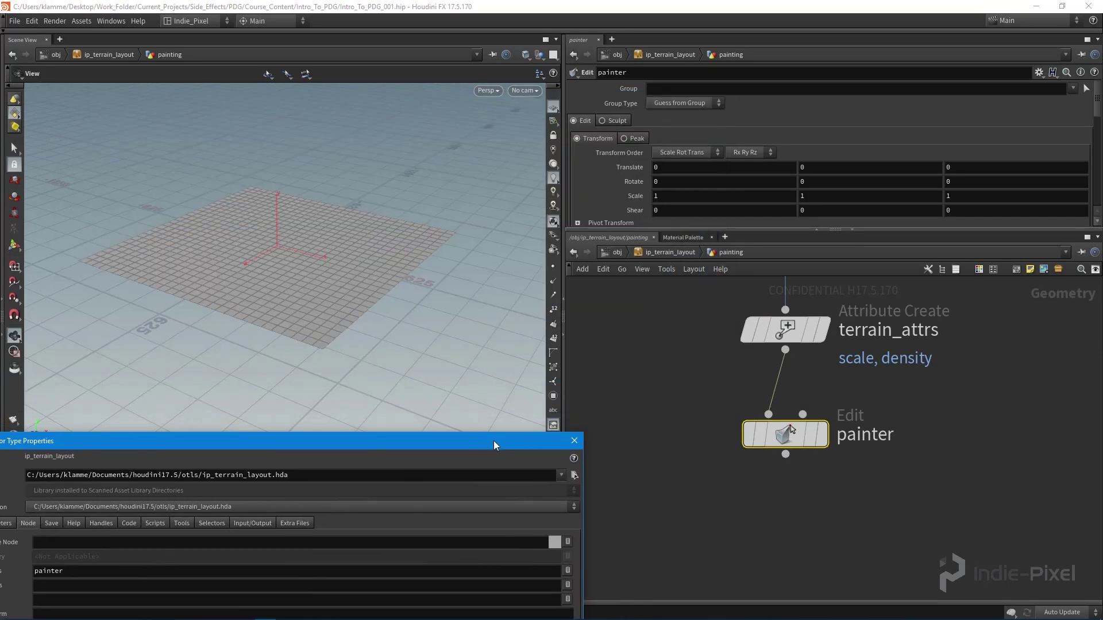
drag(264, 268, 356, 374)
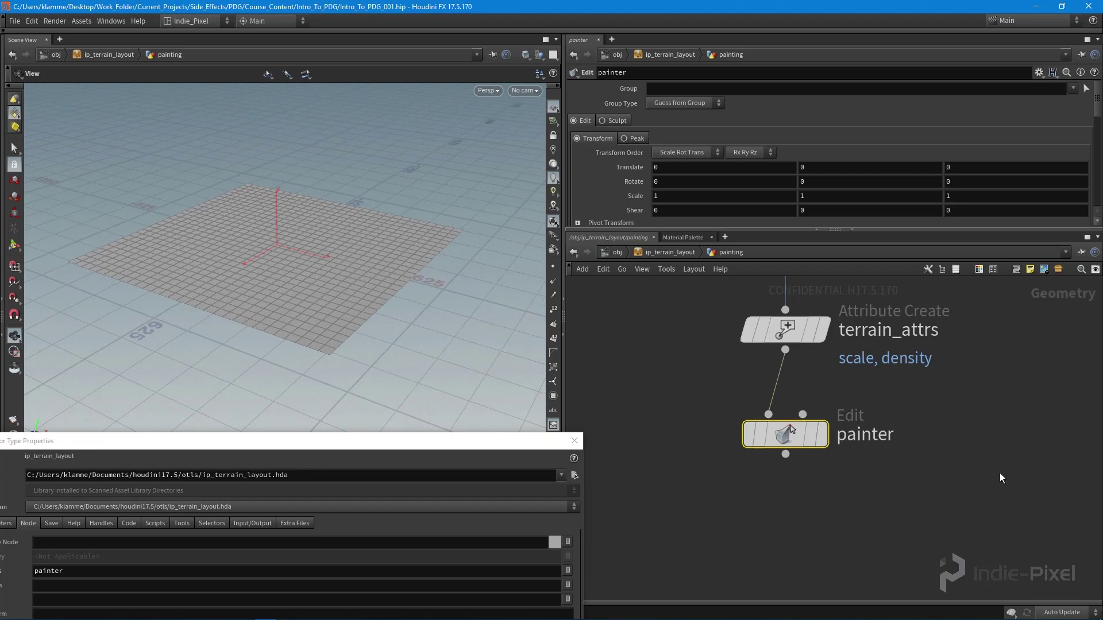
click(789, 329)
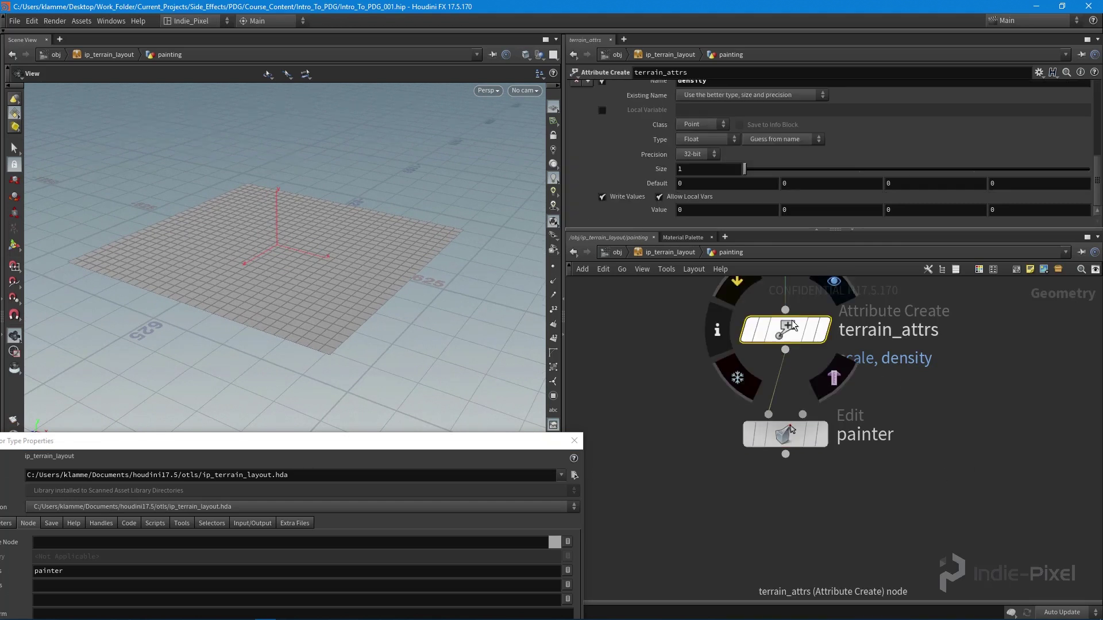
mouse_move(891, 230)
mouse_down()
mouse_move(876, 341)
mouse_move(890, 217)
mouse_up()
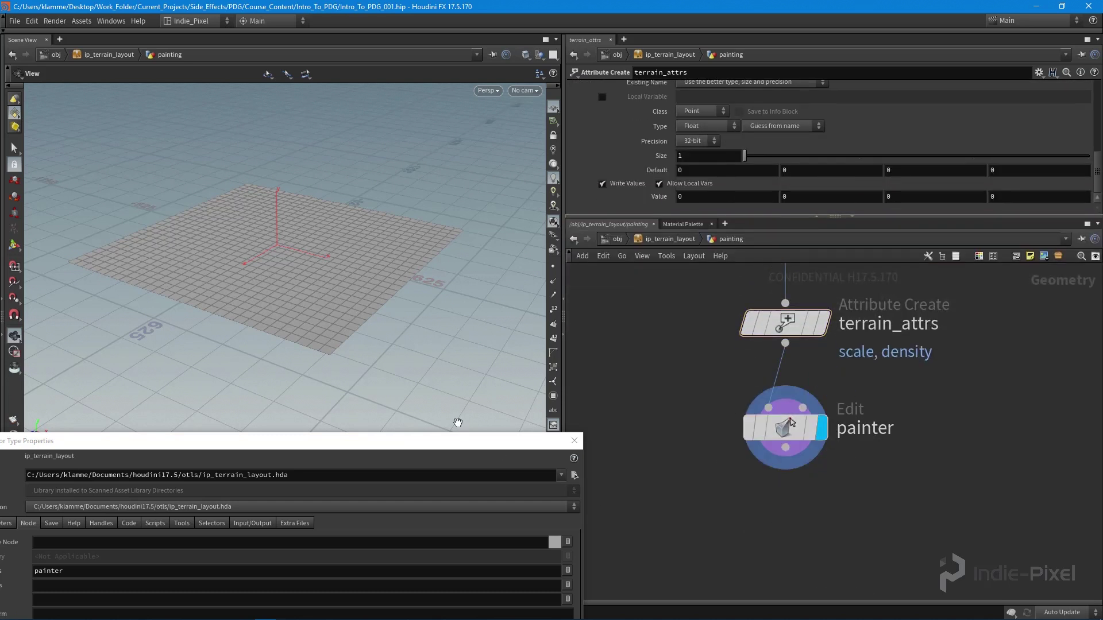
drag(450, 451, 421, 456)
middle_drag(683, 453, 857, 451)
scroll(857, 446, down, 2)
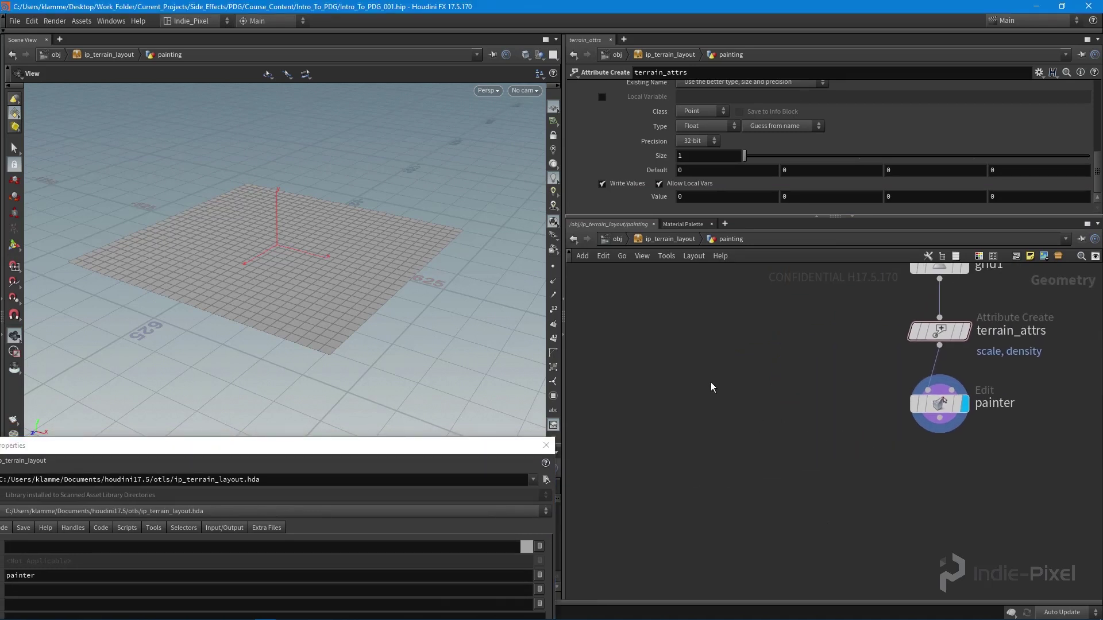
key(Tab)
Step: Add a Tube node to the network and display it in the viewport
text(null)
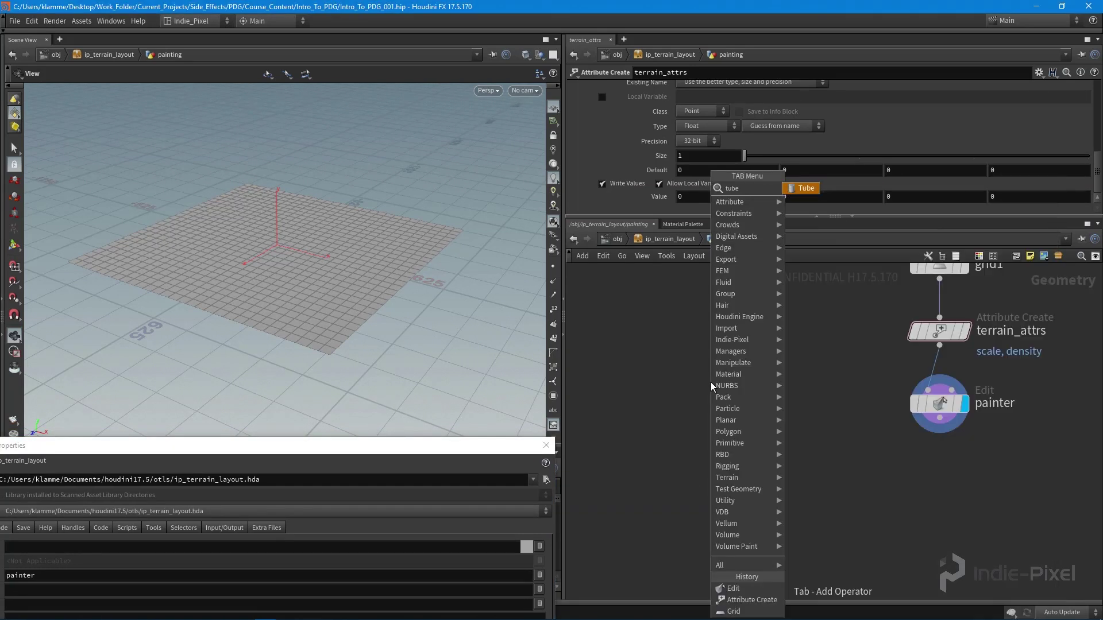
key(Return)
click(709, 393)
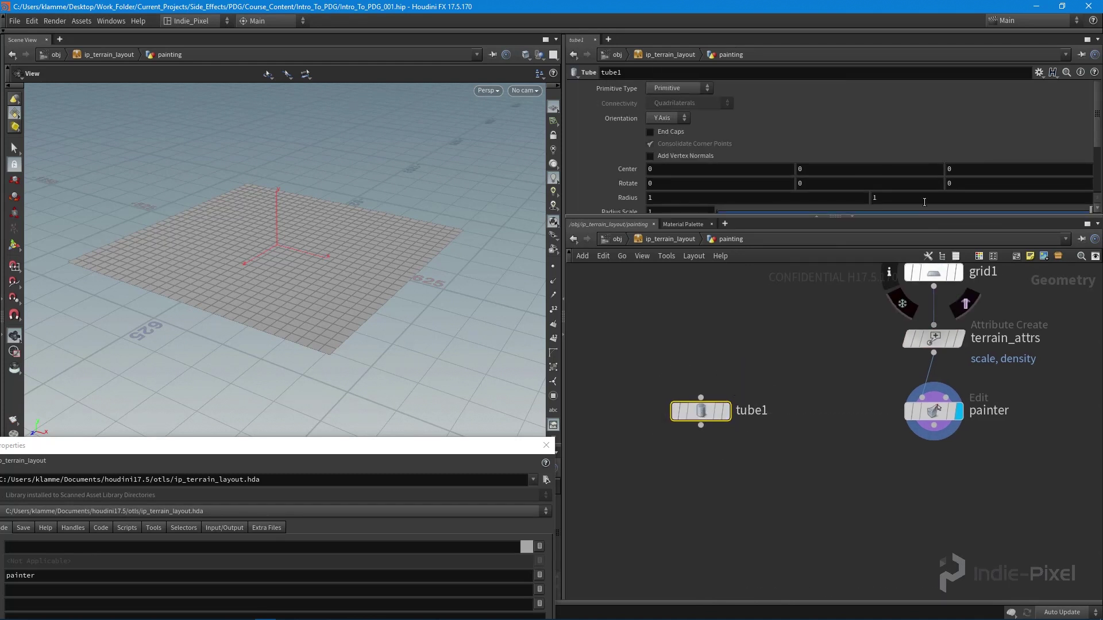
drag(899, 217, 899, 224)
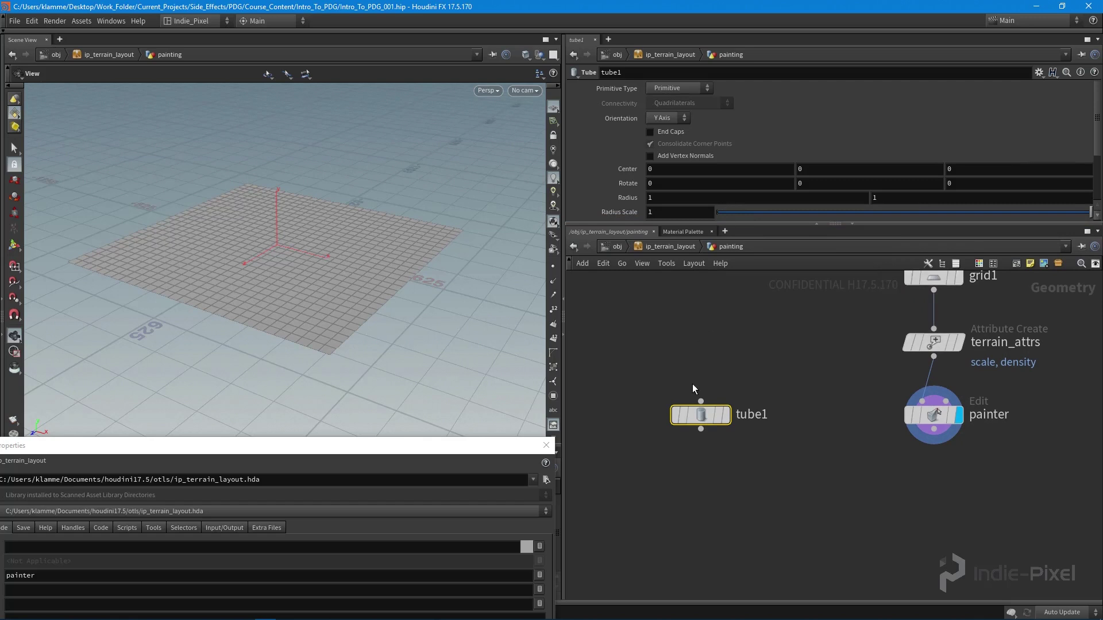
click(725, 414)
key(h)
scroll(379, 285, down, 2)
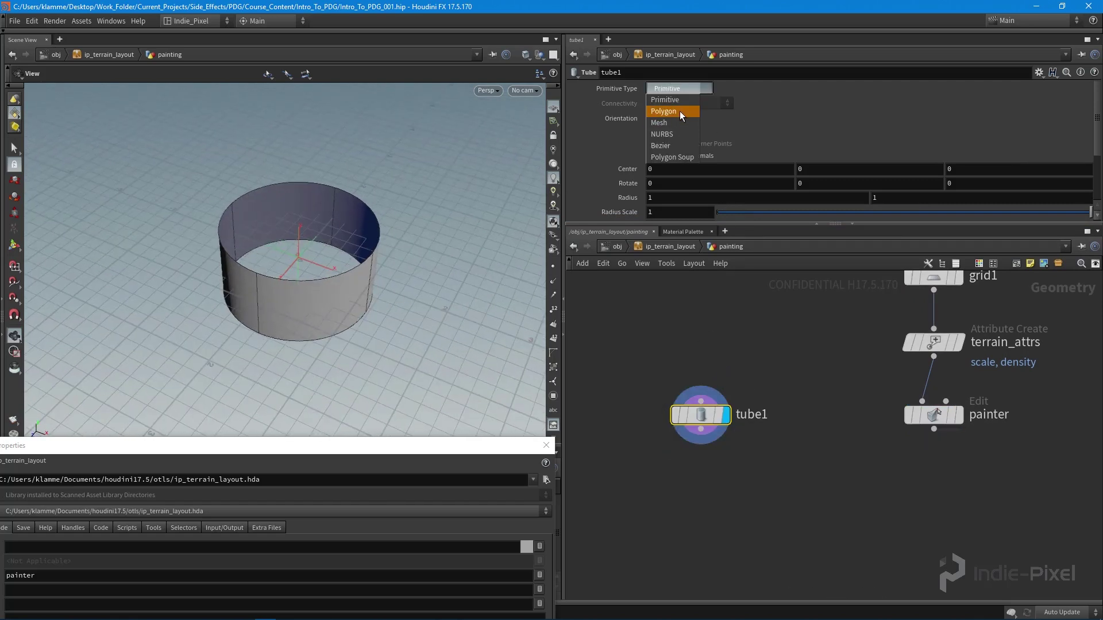
Step: Make the tube polygonal with top radius 0 to form a cone
click(680, 110)
click(690, 197)
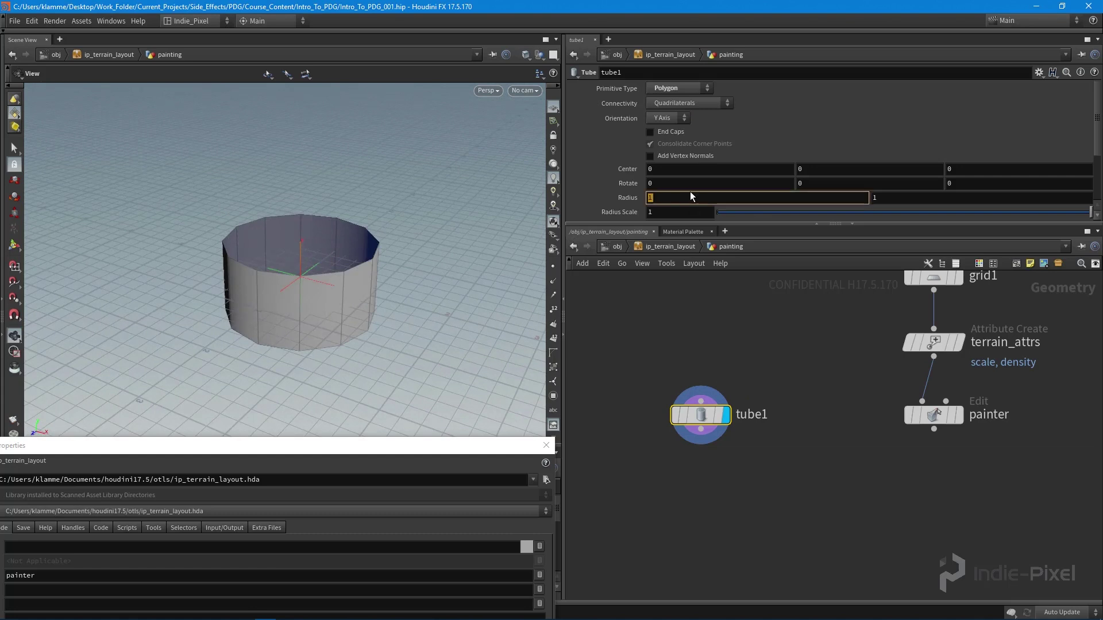
text(0)
key(Return)
drag(418, 290, 272, 235)
drag(300, 288, 275, 269)
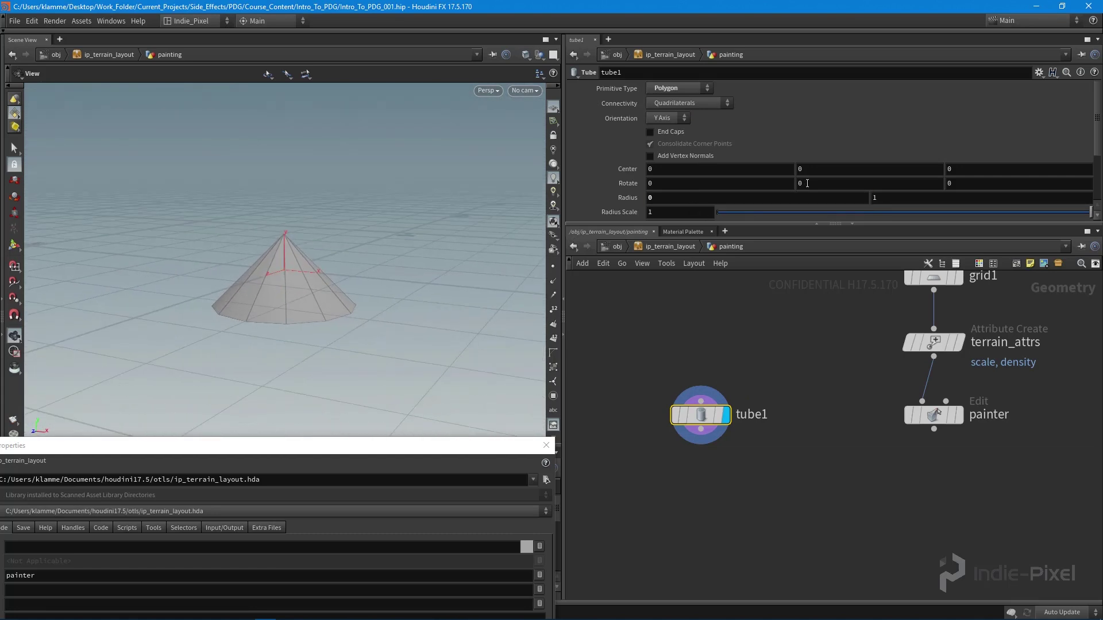
Step: Set the tube's Center Y to ch("height")*0.5 so the cone sits on the ground
scroll(804, 172, down, 2)
right_click(682, 194)
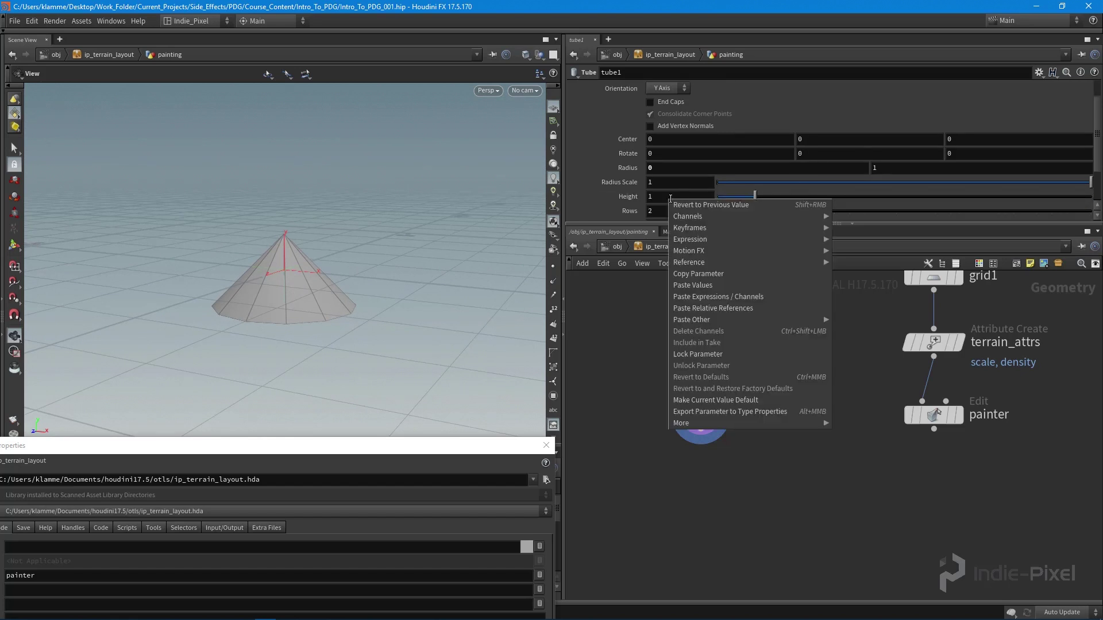
click(726, 273)
right_click(846, 141)
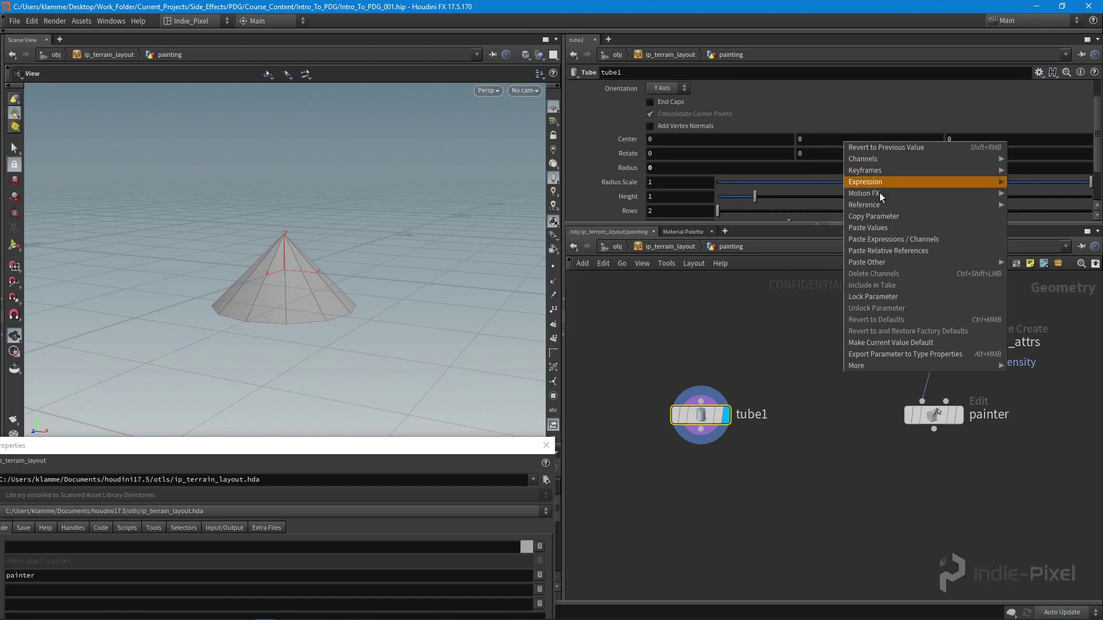
click(885, 251)
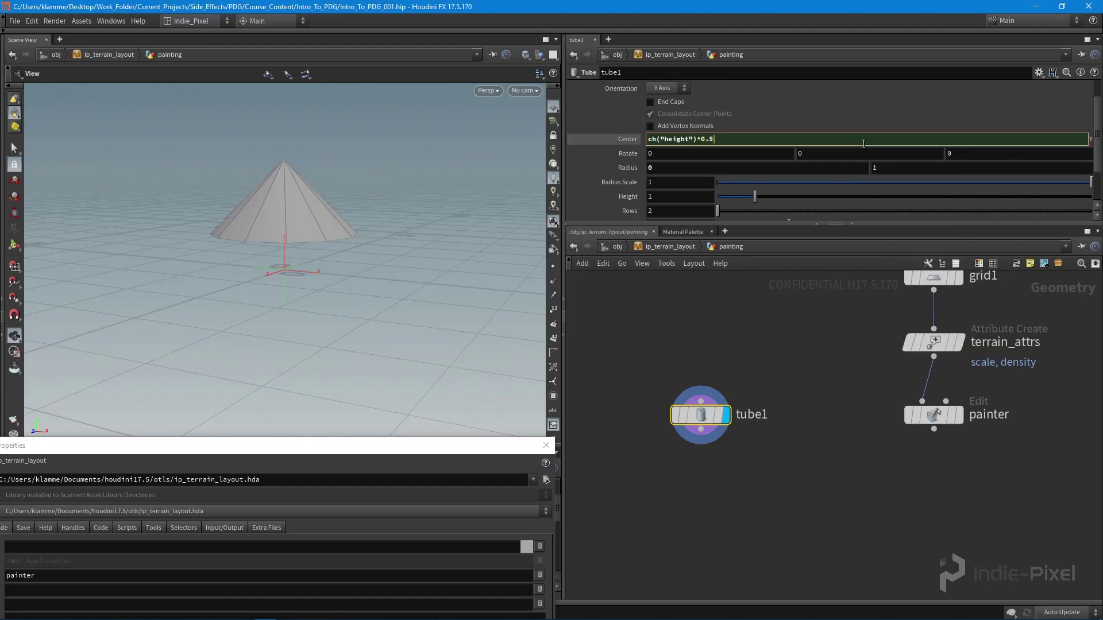
key(Return)
drag(298, 248, 310, 333)
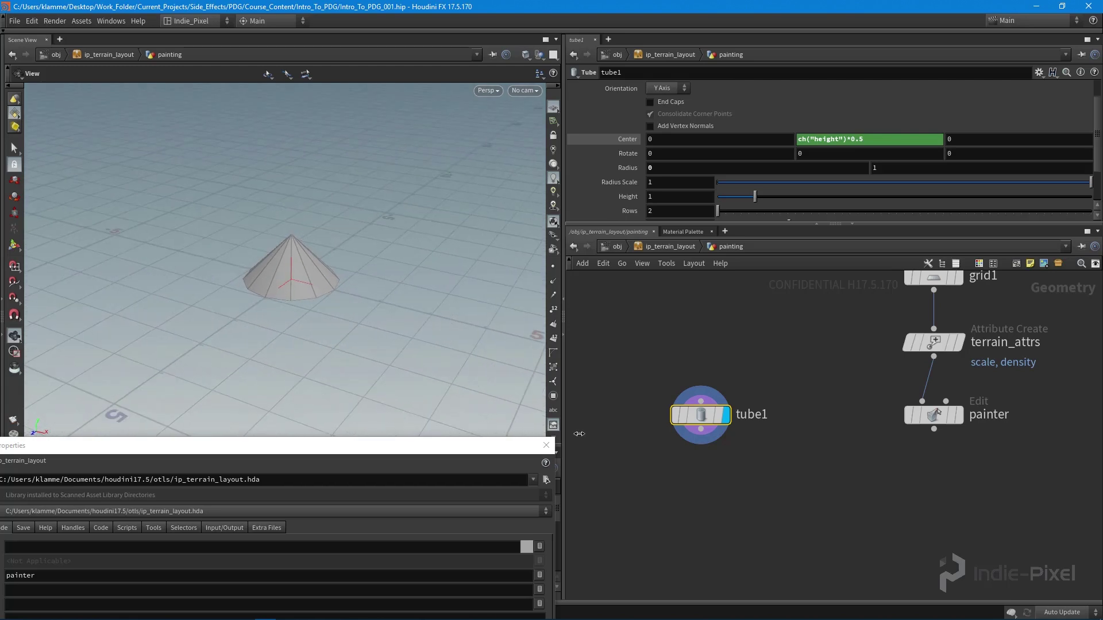
middle_drag(935, 524, 872, 450)
scroll(844, 461, down, 1)
Step: Add a Scatter node fed by painter and display its points
key(Tab)
text(scat)
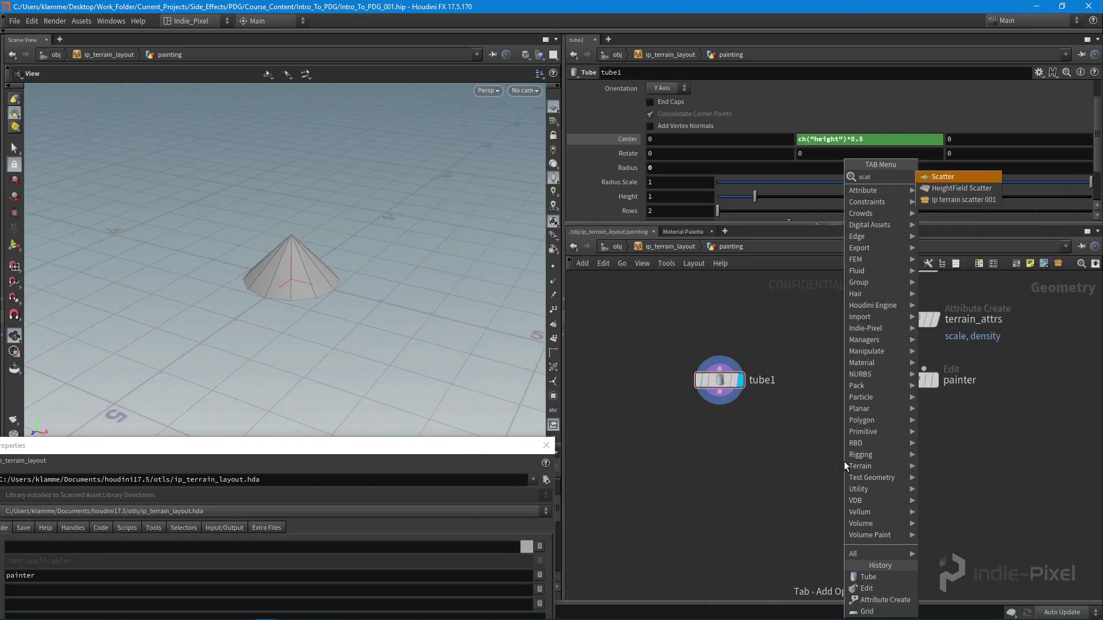
key(Return)
click(986, 456)
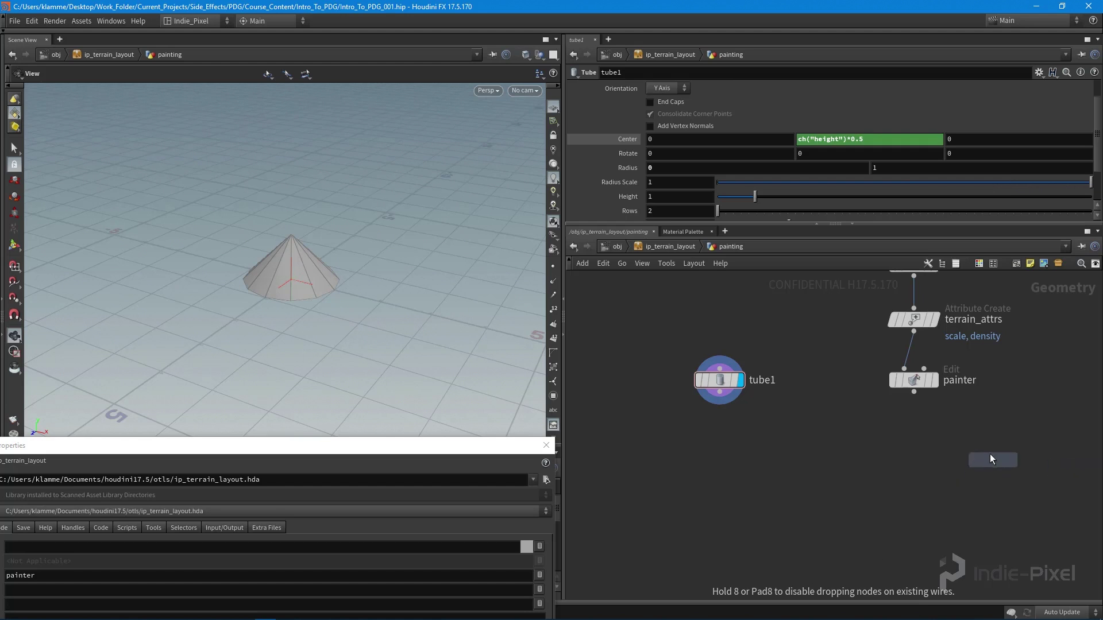
middle_drag(885, 411, 820, 402)
mouse_move(847, 392)
mouse_down()
mouse_move(956, 431)
mouse_move(948, 451)
mouse_move(955, 432)
mouse_up()
click(942, 446)
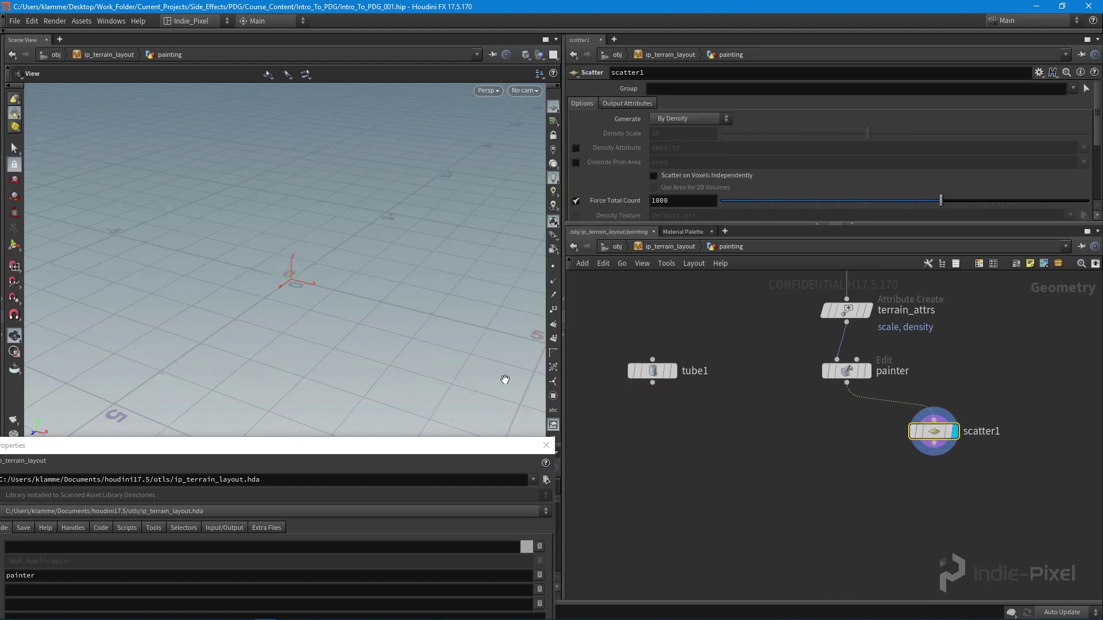
key(g)
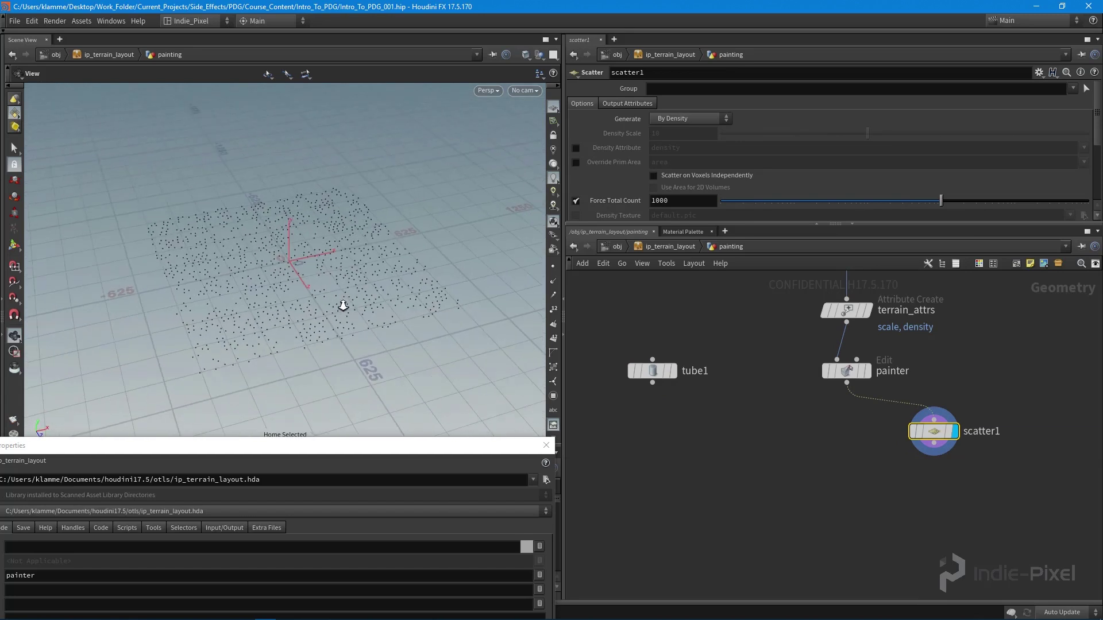
drag(283, 350, 308, 223)
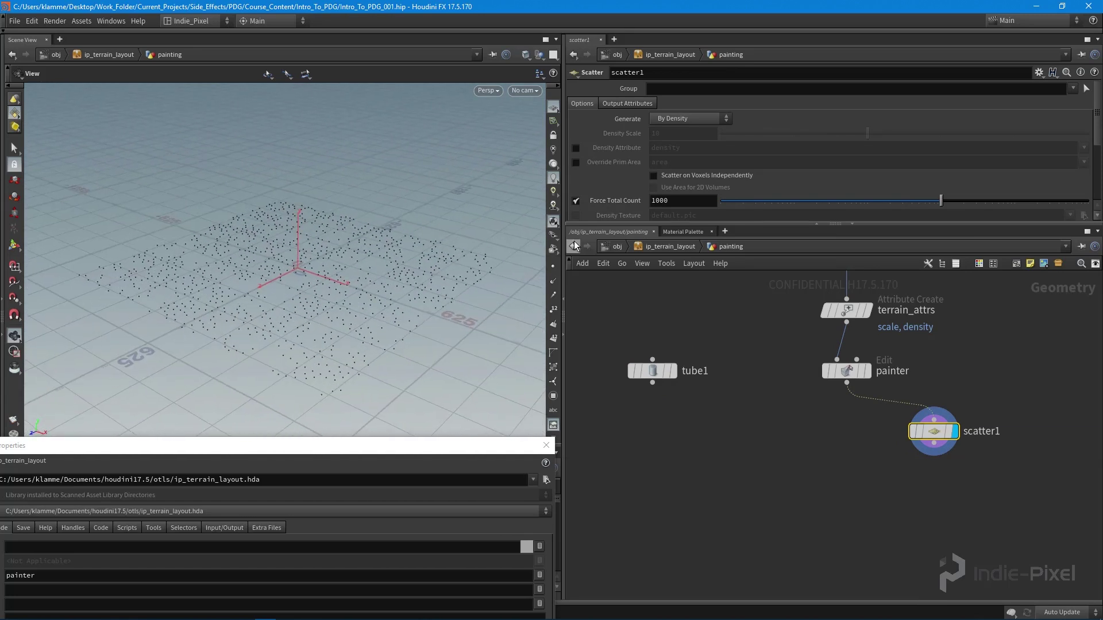
Step: Make the scatter use the density attribute to drive point placement
click(715, 120)
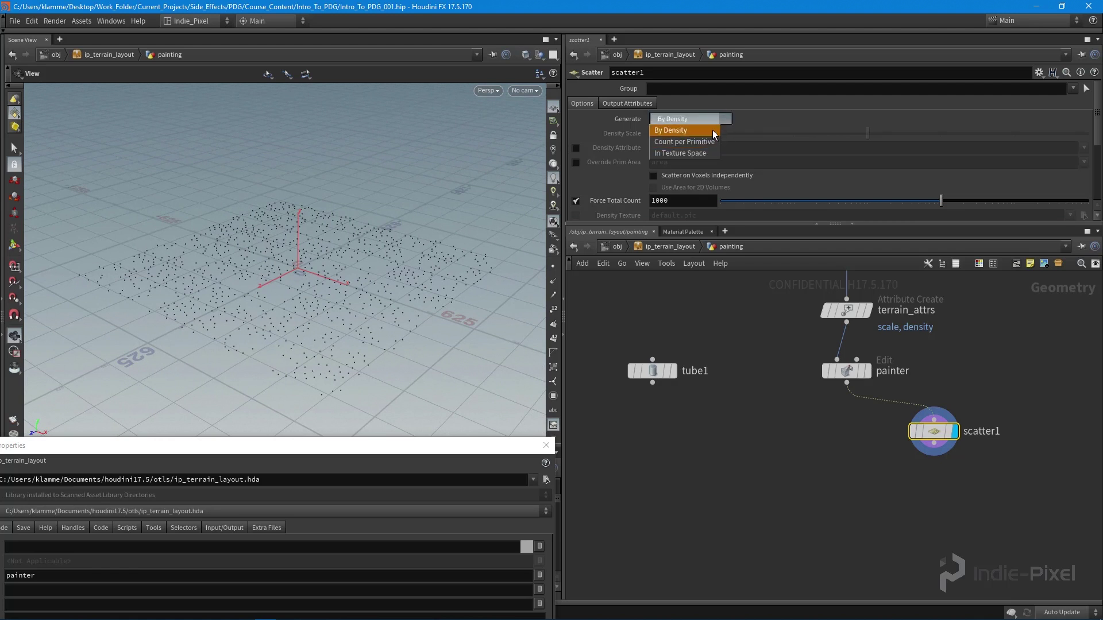
click(675, 129)
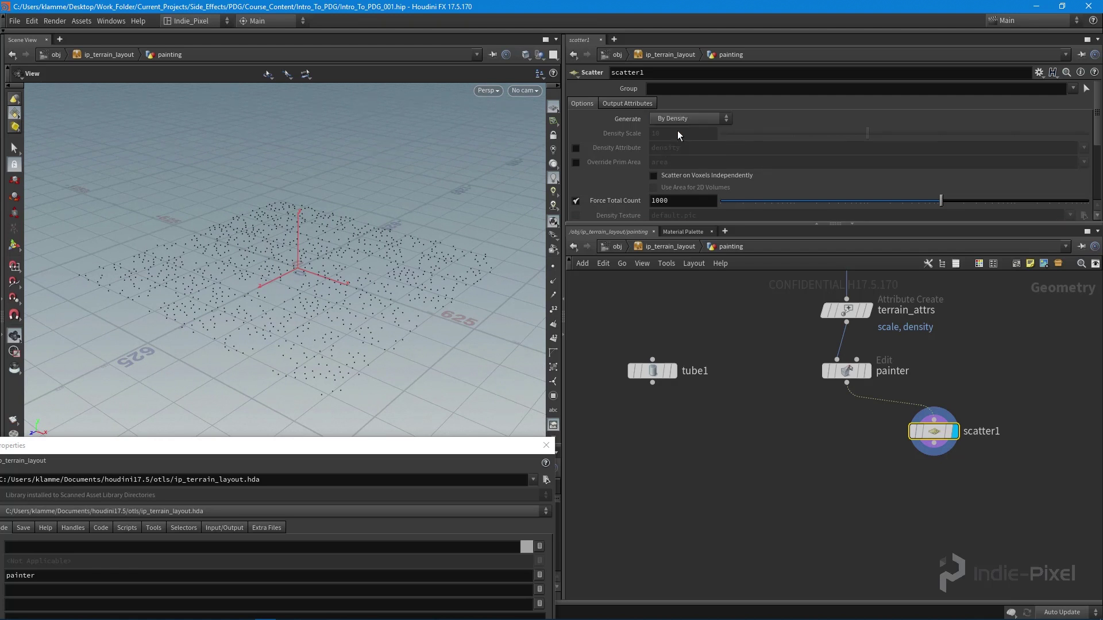
click(576, 147)
drag(384, 266, 319, 399)
Step: Arrange the nodes with scatter1 under painter and tube1 beside it
drag(320, 448, 754, 521)
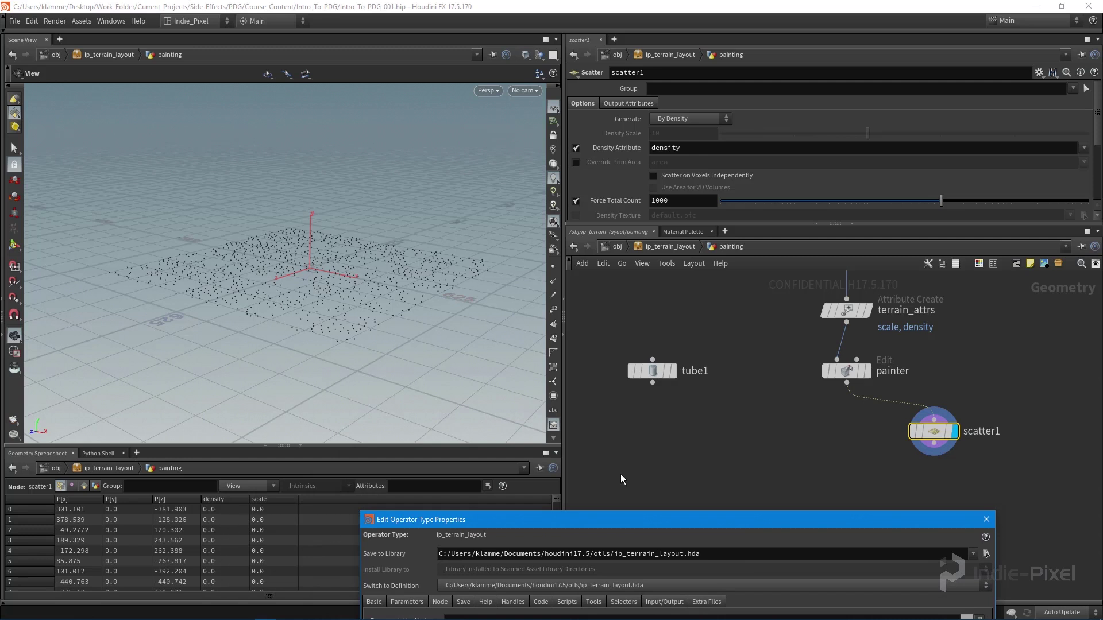
drag(598, 523, 278, 500)
click(327, 271)
scroll(388, 336, up, 5)
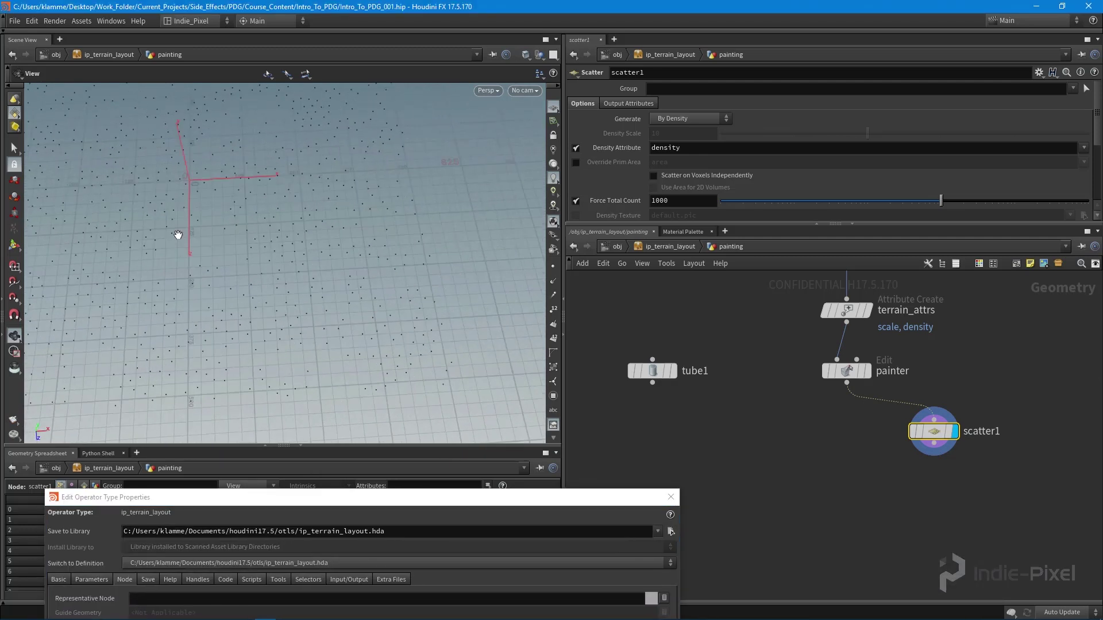
drag(377, 327, 361, 309)
drag(279, 264, 277, 242)
drag(432, 332, 380, 307)
drag(932, 432, 848, 432)
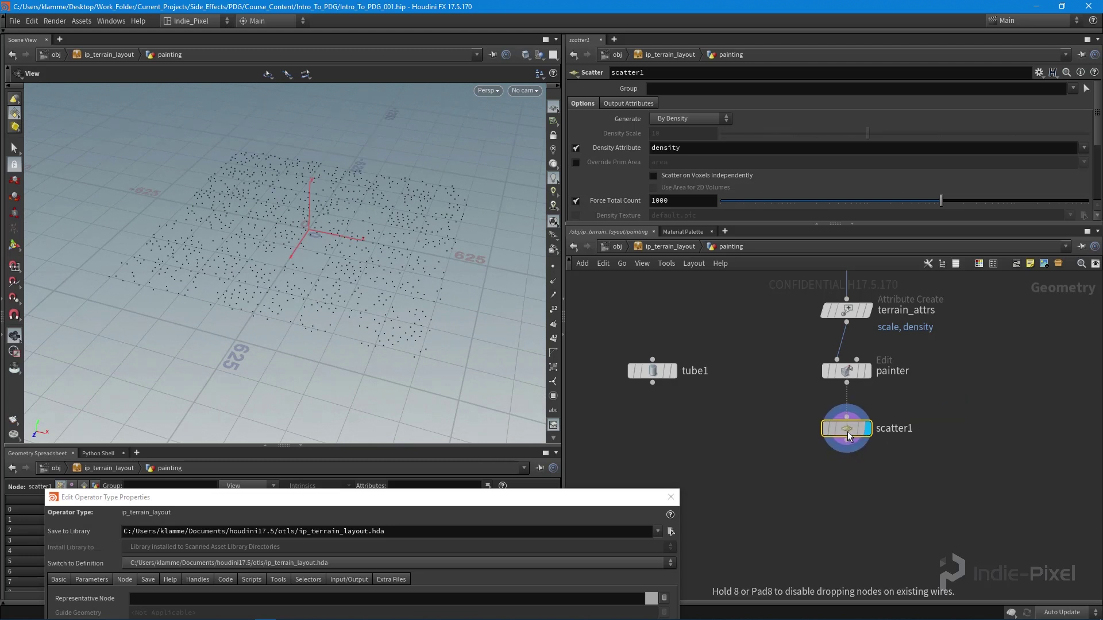
middle_drag(866, 481, 919, 424)
drag(708, 316, 708, 375)
Step: Add a Copy to Points node below scatter1, wire tube1 into it, and display it
key(Tab)
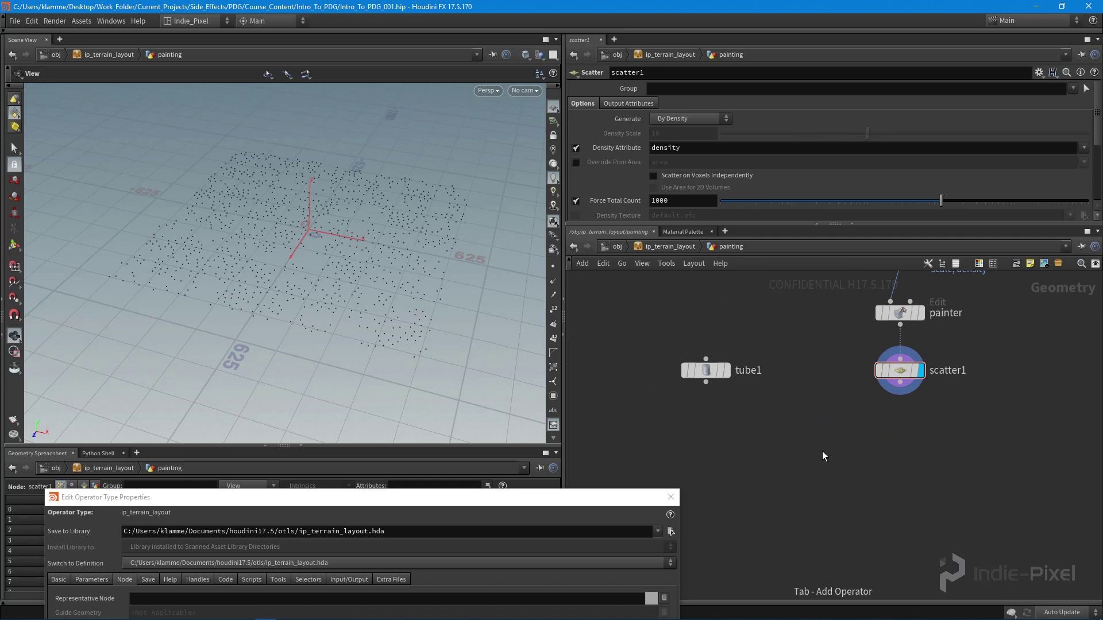
key(Escape)
key(Tab)
text(cop)
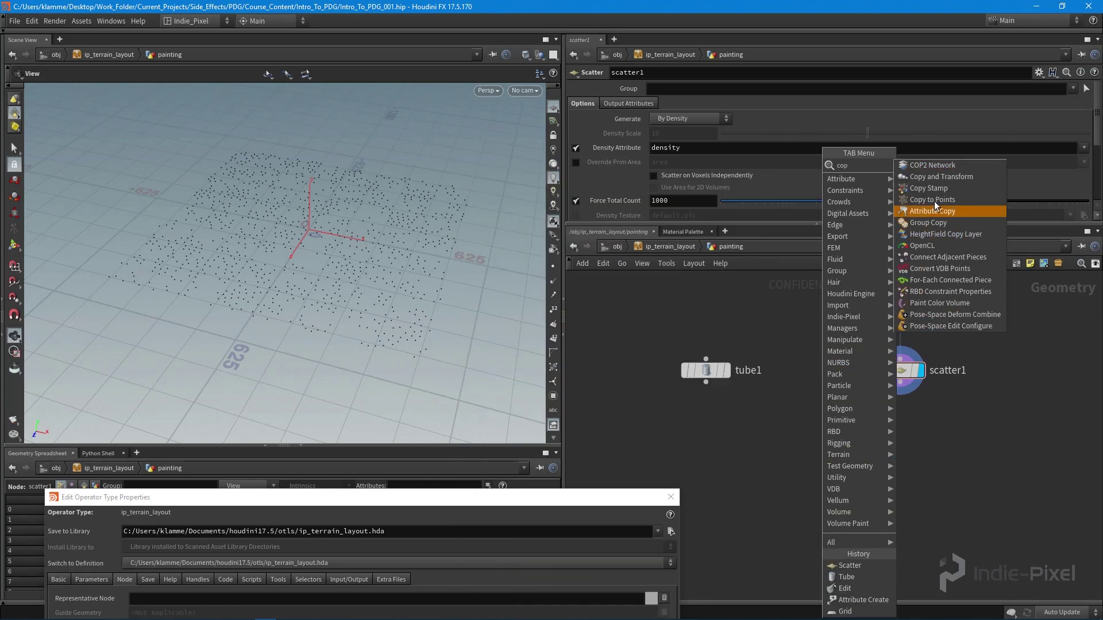
click(935, 200)
key(Escape)
click(825, 449)
scroll(825, 449, up, 1)
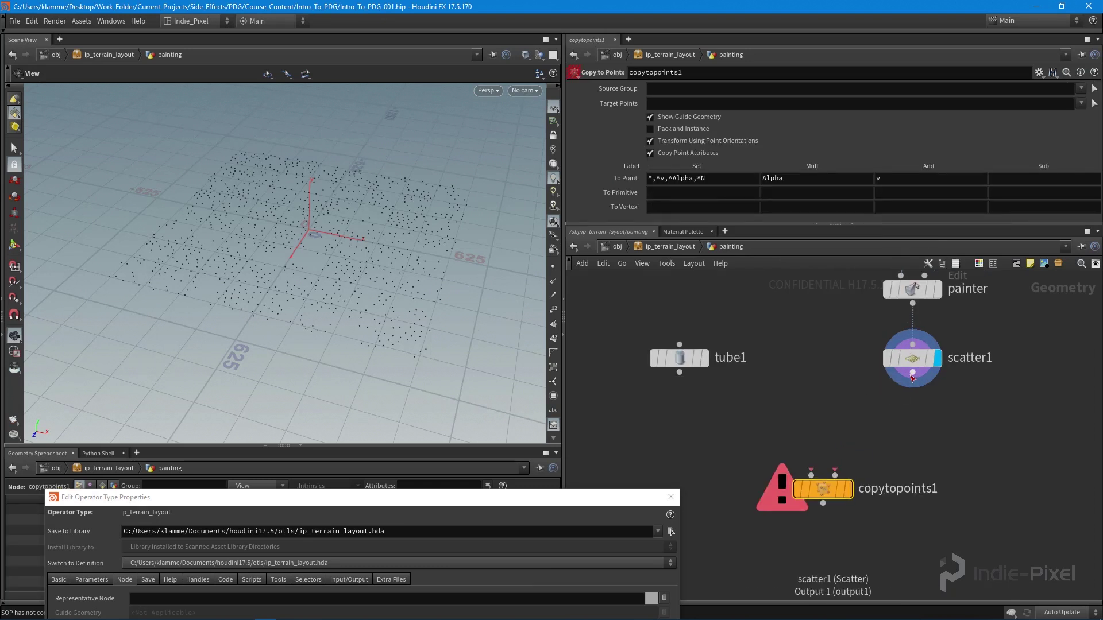
click(680, 373)
click(810, 475)
drag(811, 489, 786, 412)
click(822, 411)
Step: Try tube1 at Radius Scale 50 and Height 50
scroll(350, 300, up, 5)
scroll(394, 283, down, 3)
drag(393, 284, 320, 320)
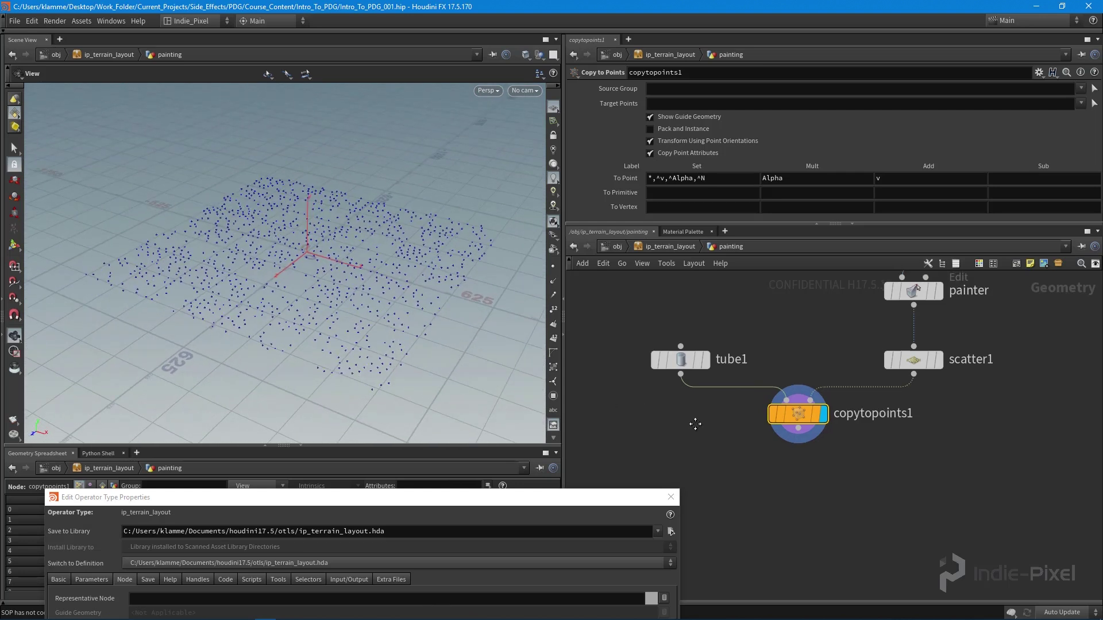
middle_drag(697, 421, 775, 442)
click(758, 389)
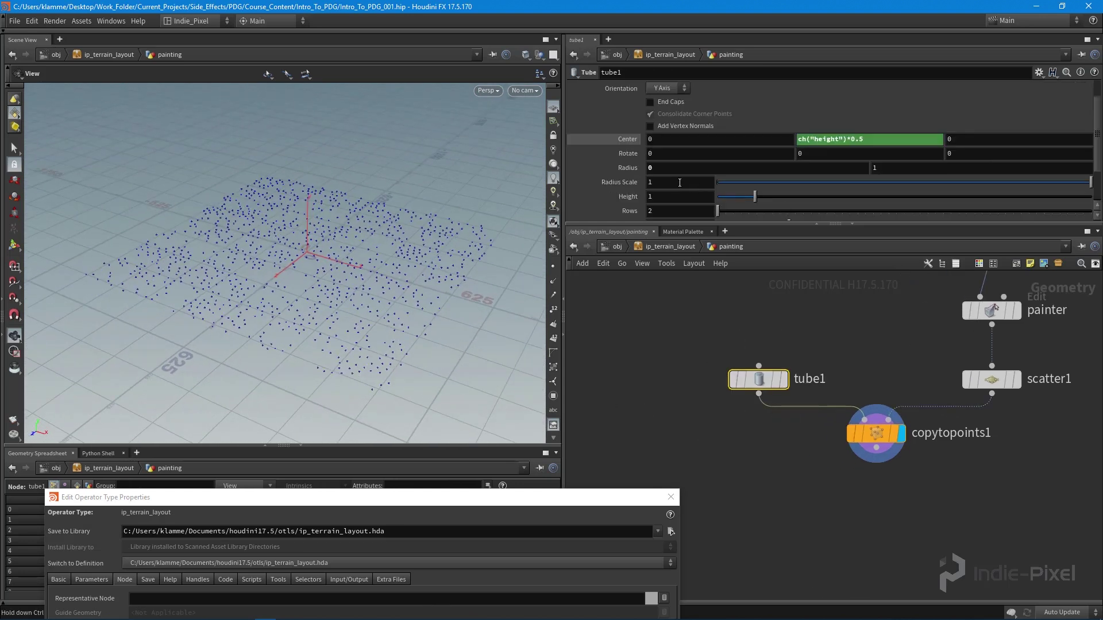
scroll(680, 182, down, 3)
click(680, 148)
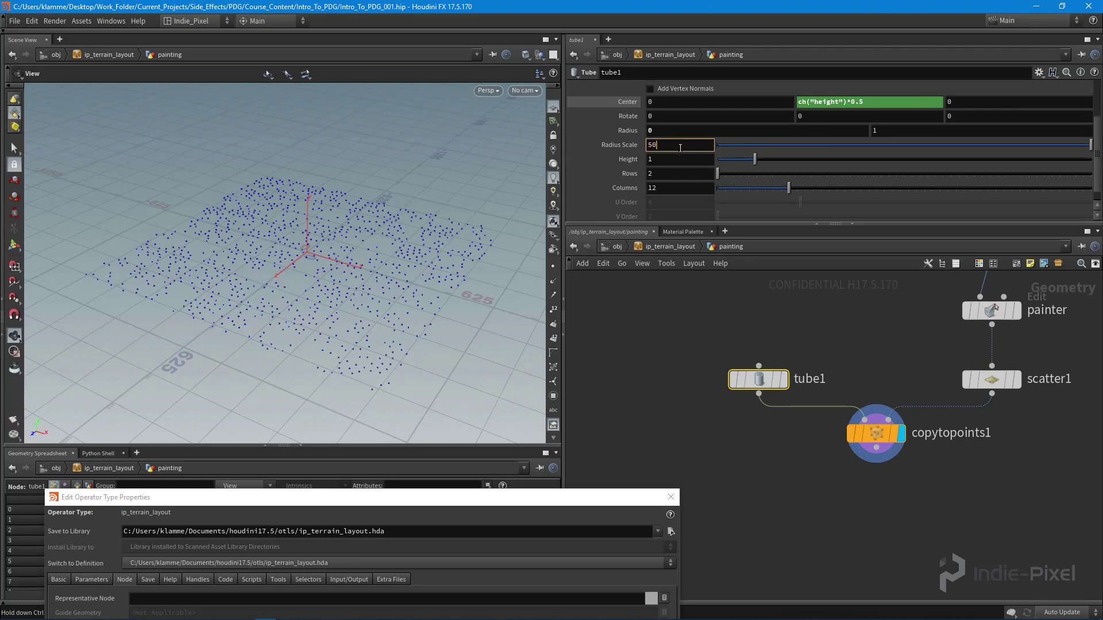
key(Return)
click(679, 164)
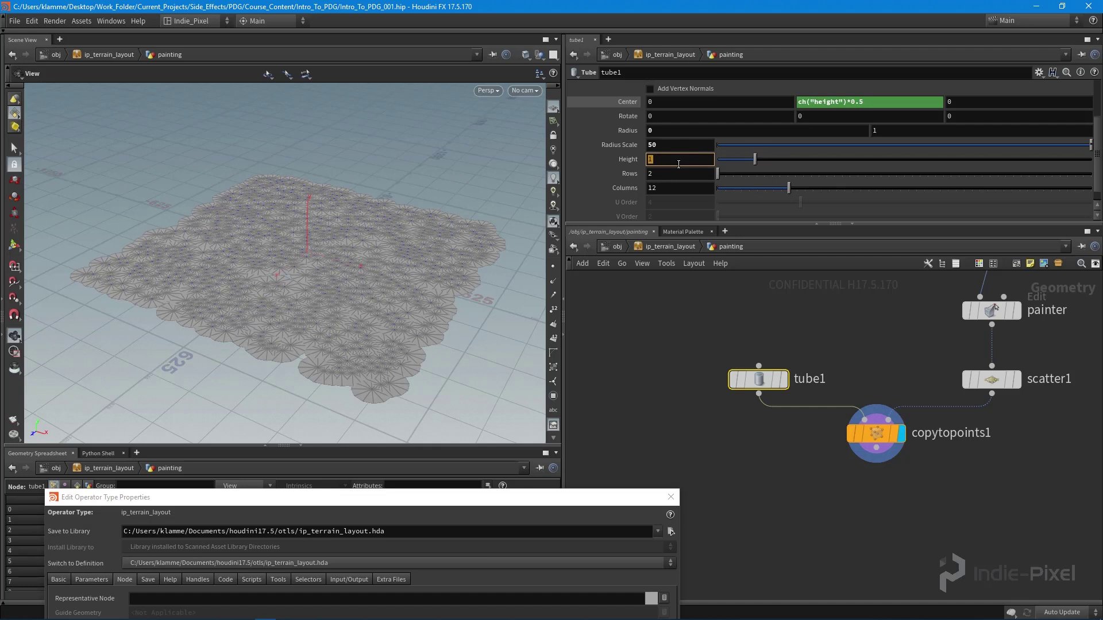
text(50)
key(Return)
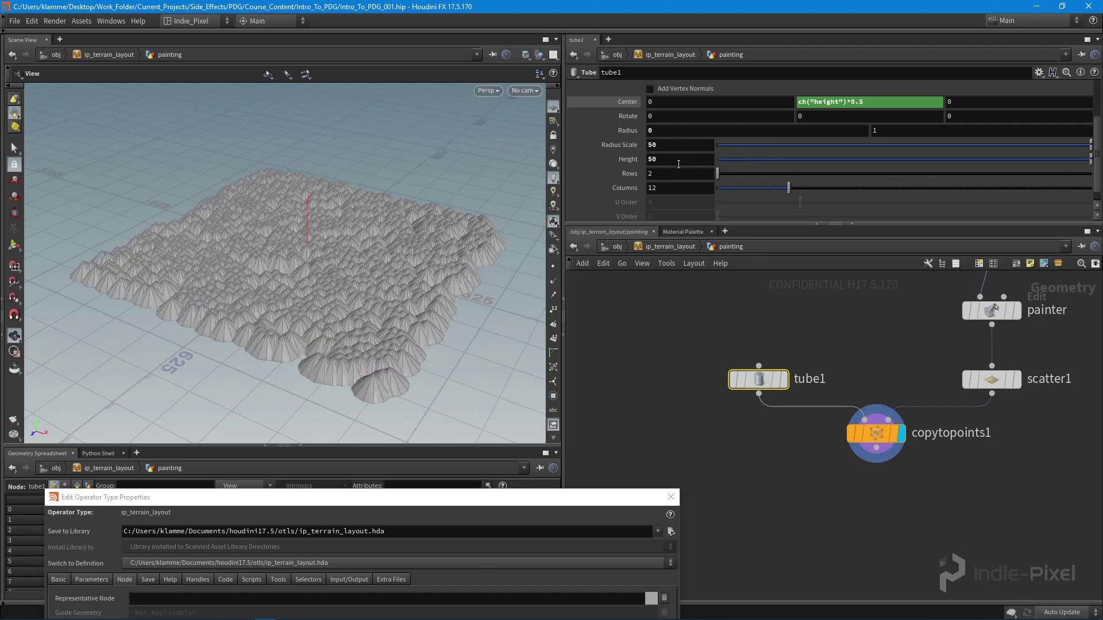
Step: Reduce scatter1's point count to 75
alt+right_drag(294, 322, 402, 319)
alt+right_drag(276, 325, 299, 322)
middle_drag(984, 366, 960, 368)
click(966, 378)
drag(931, 205, 860, 205)
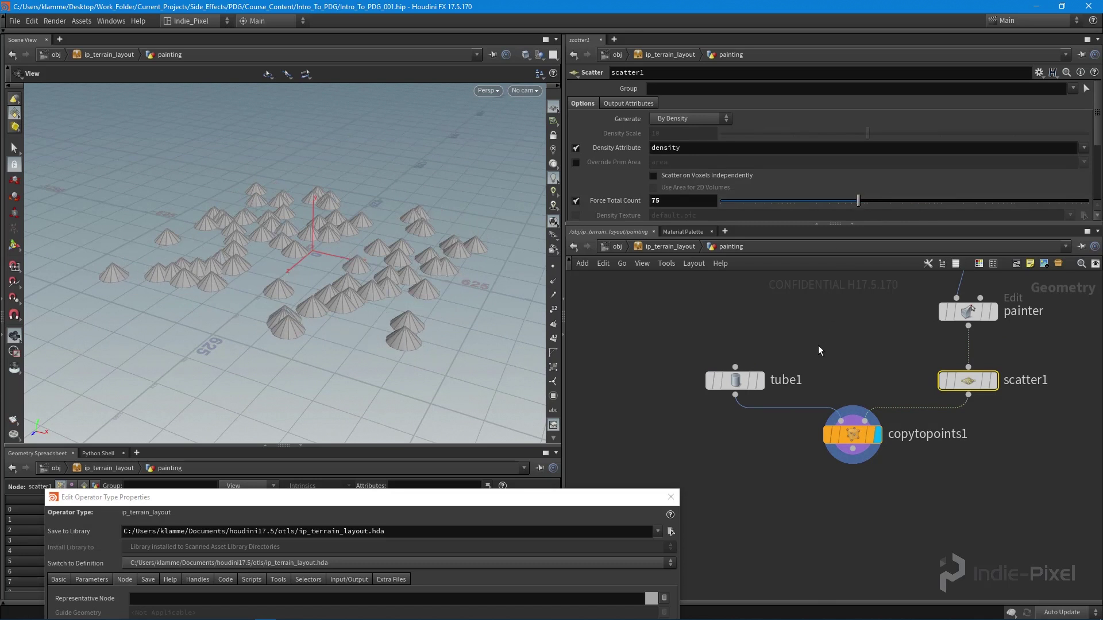
Step: Set tube1's Radius Scale to 100 and Height to 70
click(736, 380)
click(691, 143)
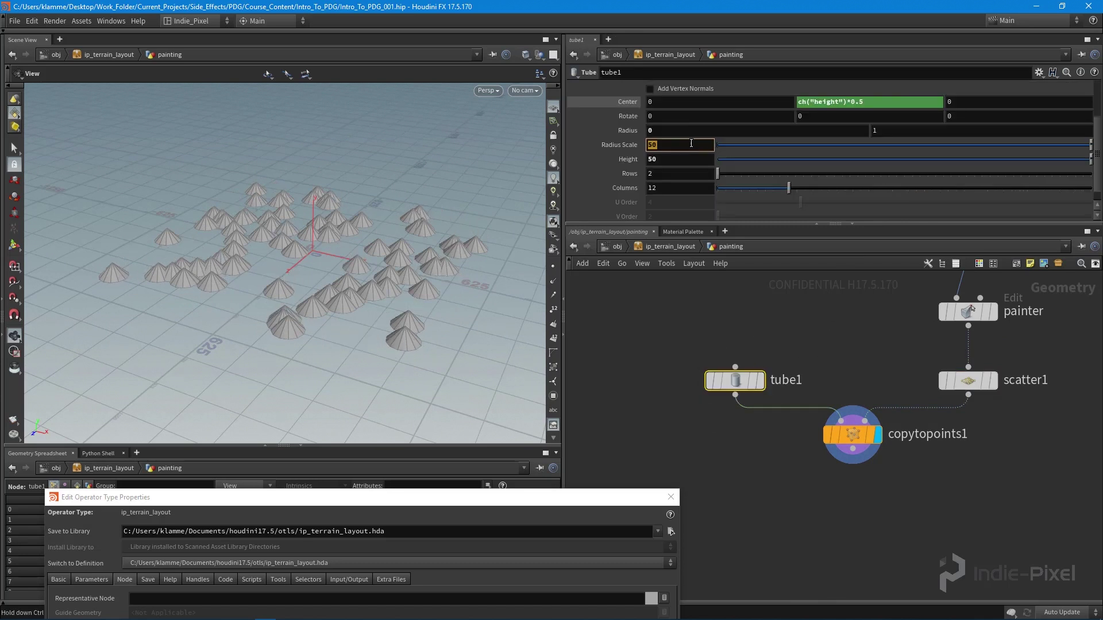
key(Return)
drag(304, 257, 271, 291)
click(695, 159)
key(Return)
Step: Add a folder labelled Terrain and move Terrain Size and Resolution into it
right_drag(271, 291, 224, 279)
drag(224, 279, 351, 297)
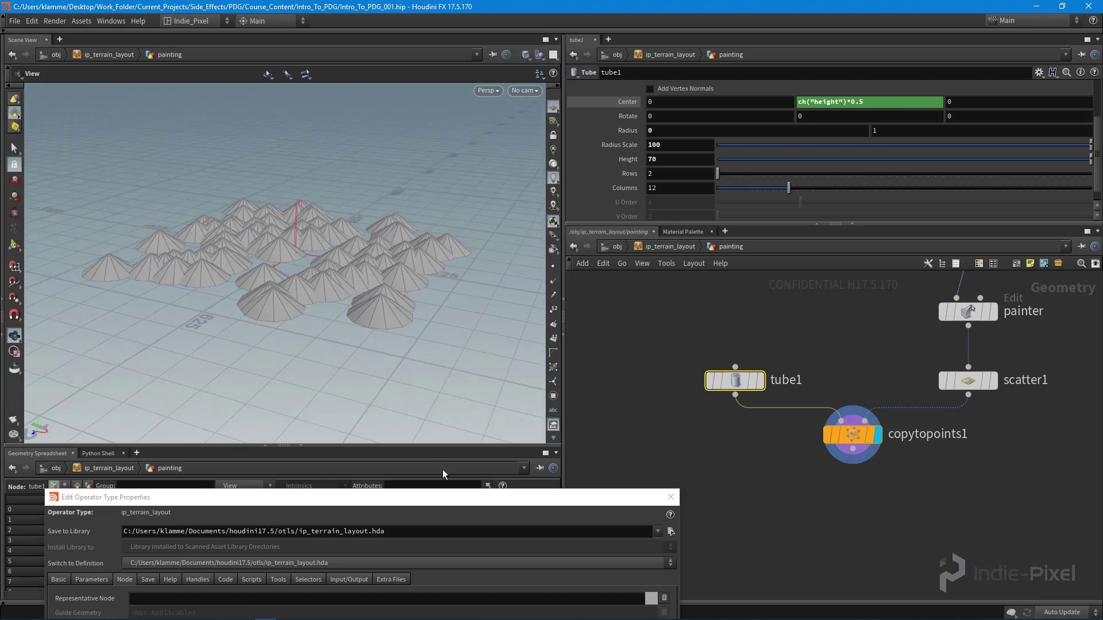
drag(448, 503, 469, 135)
click(114, 212)
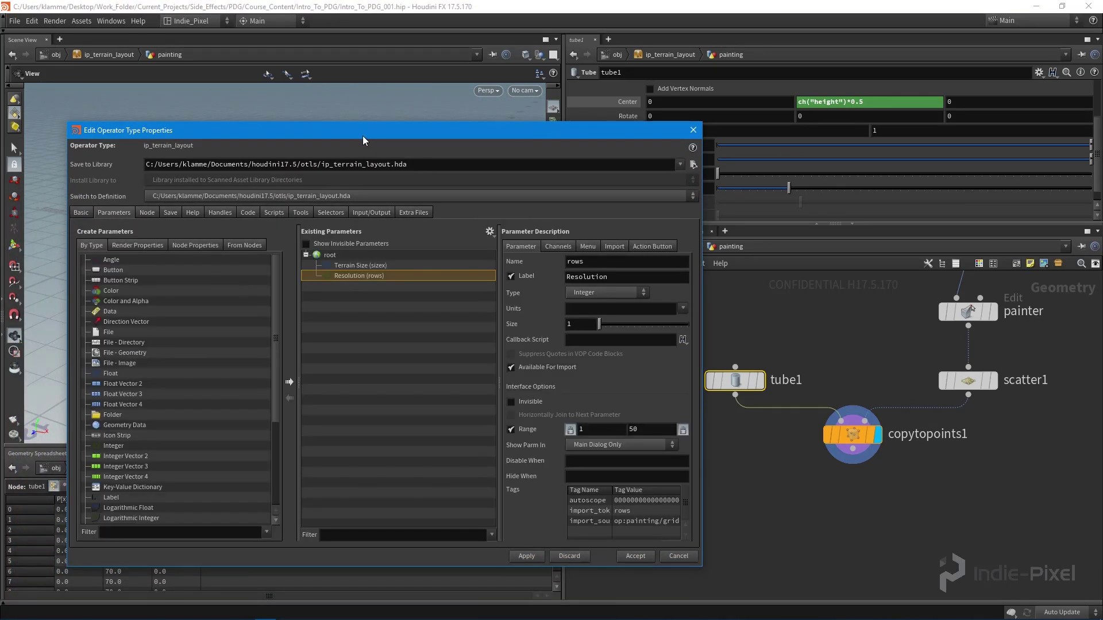
drag(363, 139, 319, 132)
drag(73, 414, 326, 302)
click(583, 273)
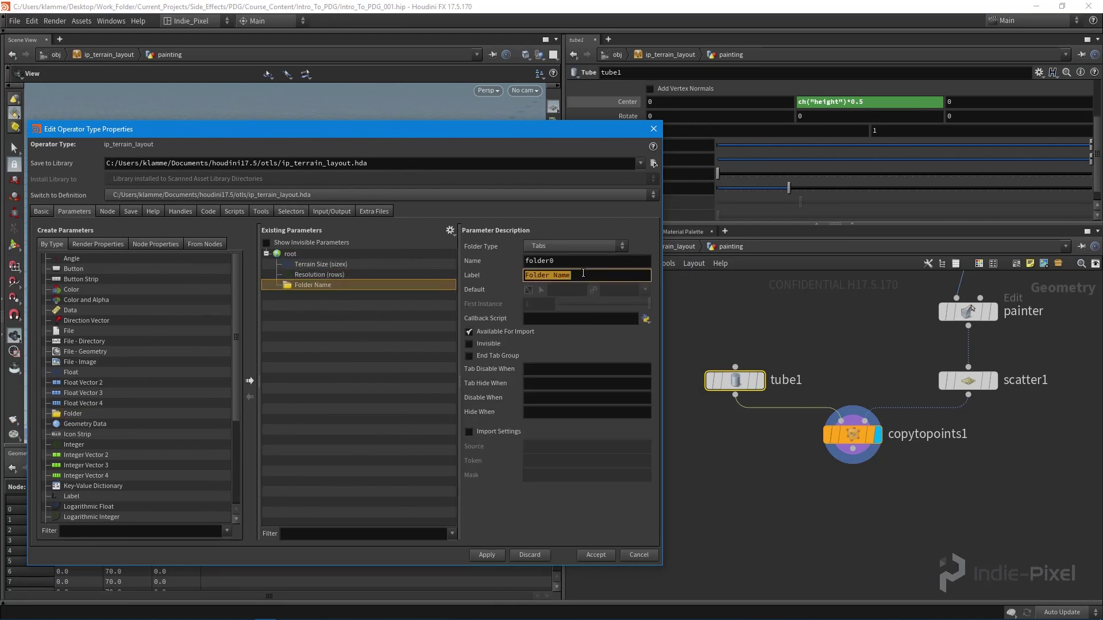
text(Terrain)
key(Return)
click(336, 267)
shift+click(336, 277)
drag(315, 265, 310, 291)
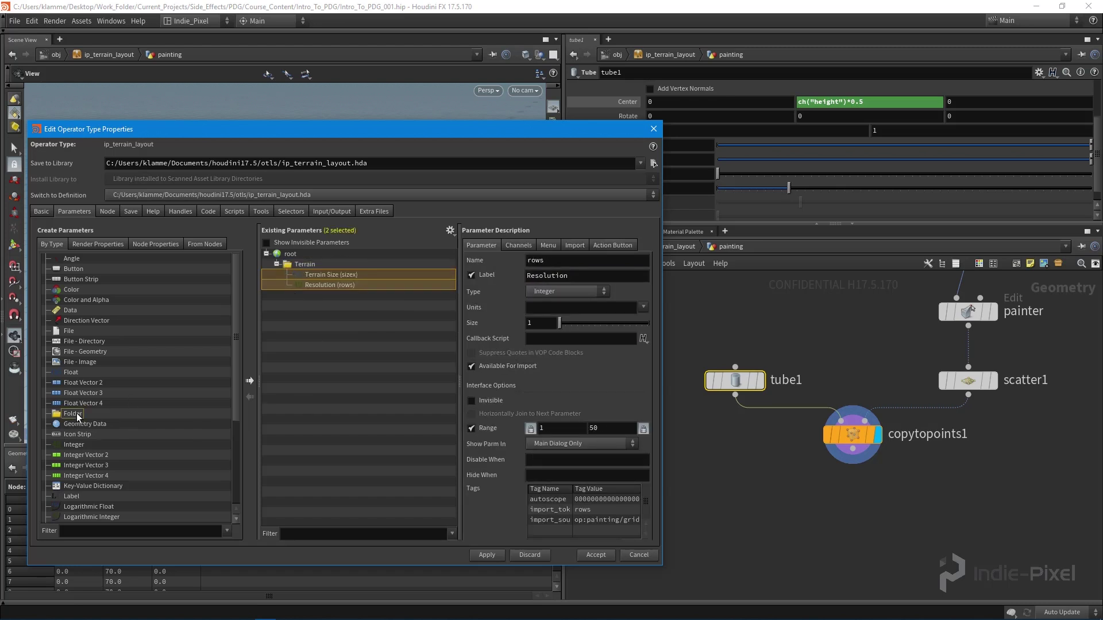
Step: Add a second folder labelled Mountains
drag(77, 412, 403, 333)
triple_click(600, 276)
text(Mountains)
key(Return)
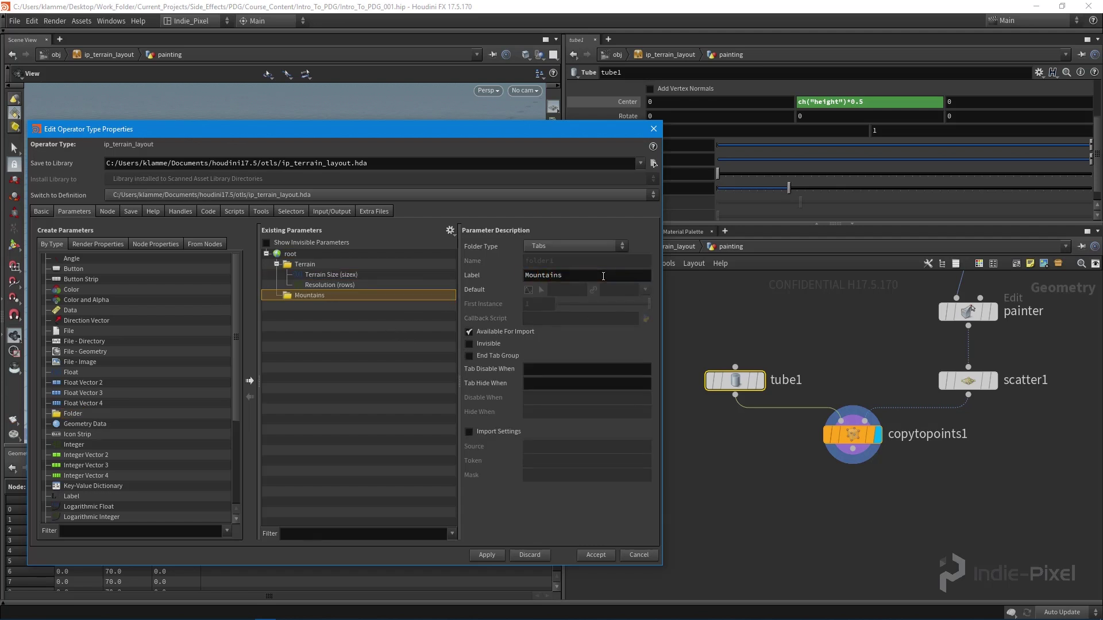
Step: Drag tube1's Radius Scale and Height into the Mountains folder and apply the changes
drag(556, 132, 462, 129)
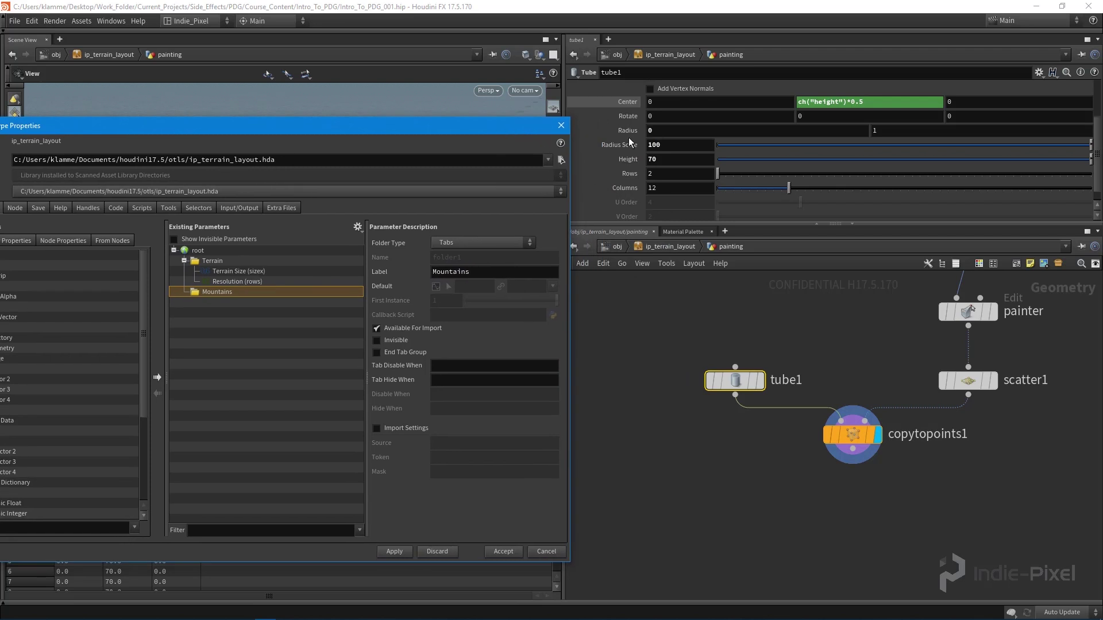
drag(626, 145, 242, 301)
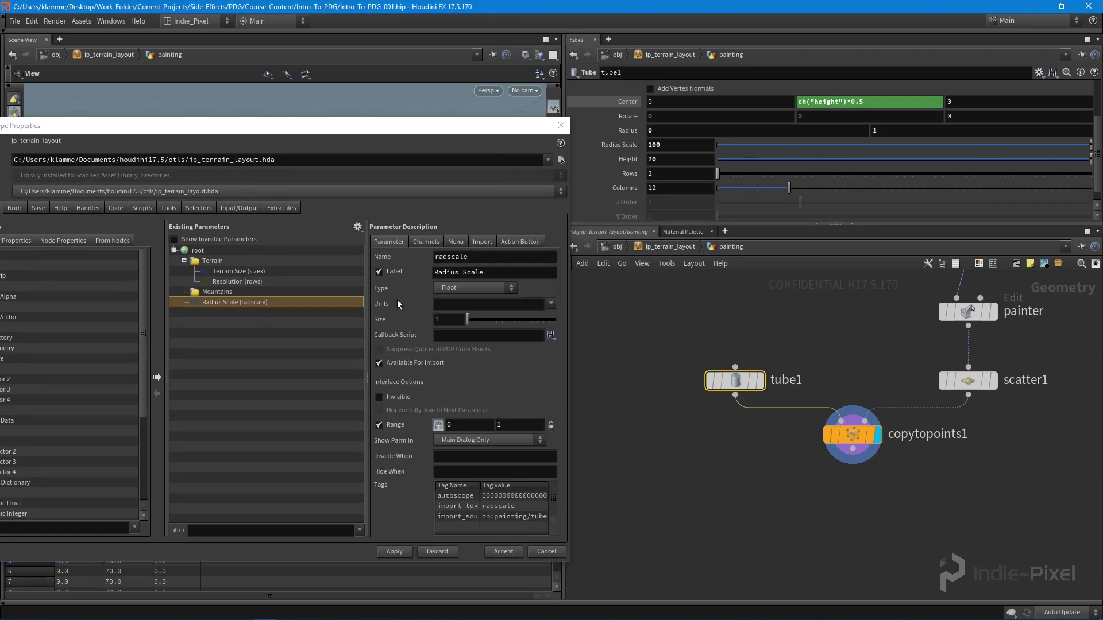
drag(626, 165, 222, 294)
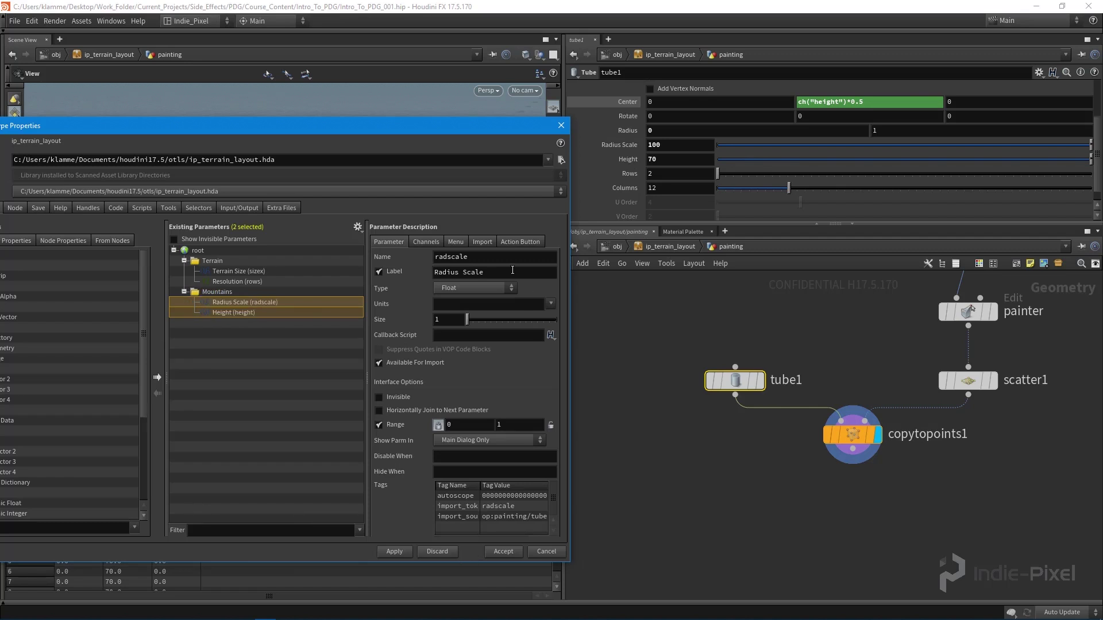
click(394, 552)
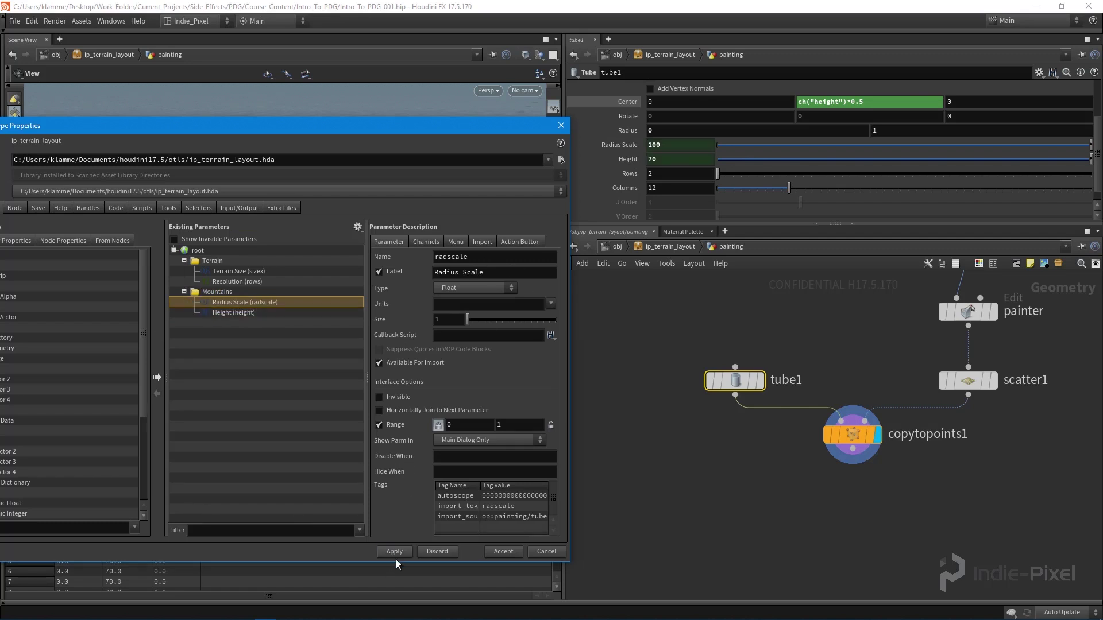
middle_drag(787, 482, 742, 458)
drag(454, 127, 428, 470)
Step: Add merge1 fed by copytopoints1, placed directly below it
scroll(908, 512, down, 5)
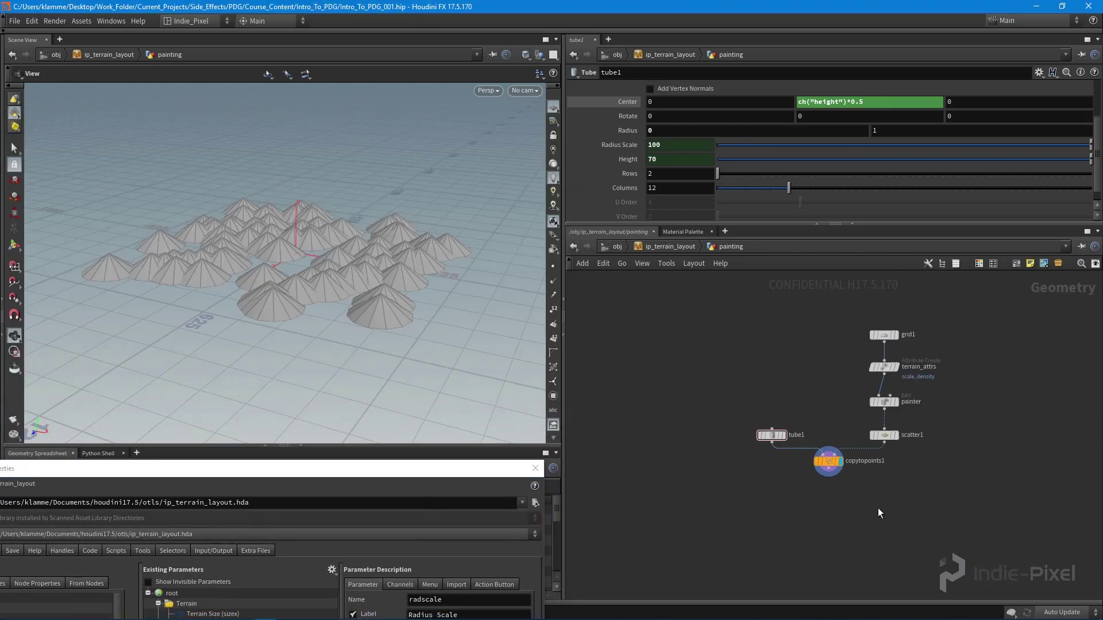
scroll(874, 509, up, 2)
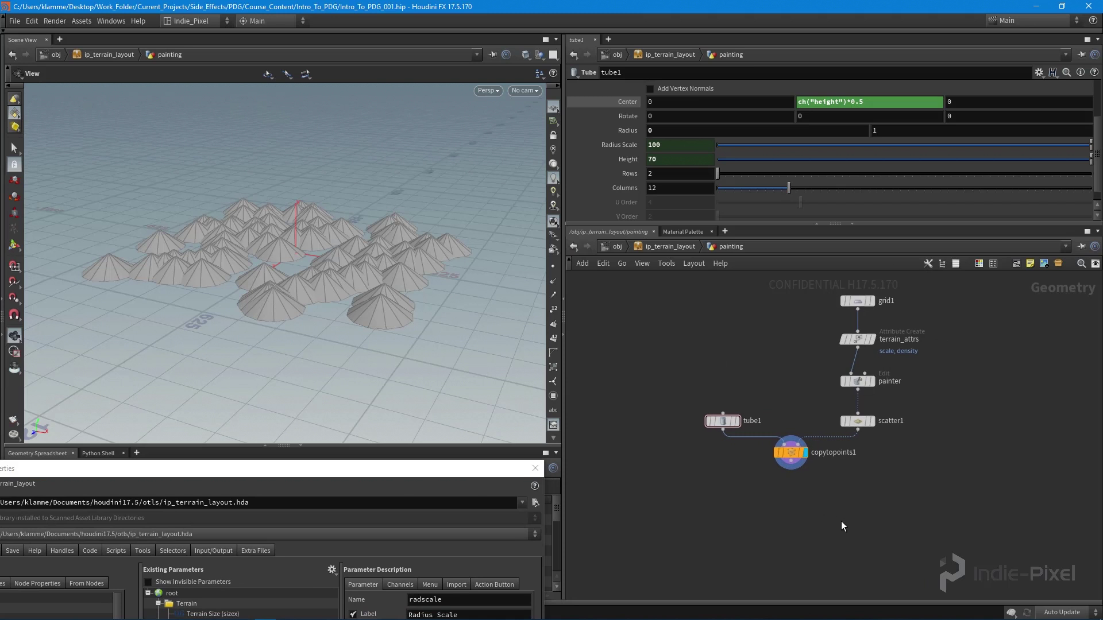
key(Tab)
key(Escape)
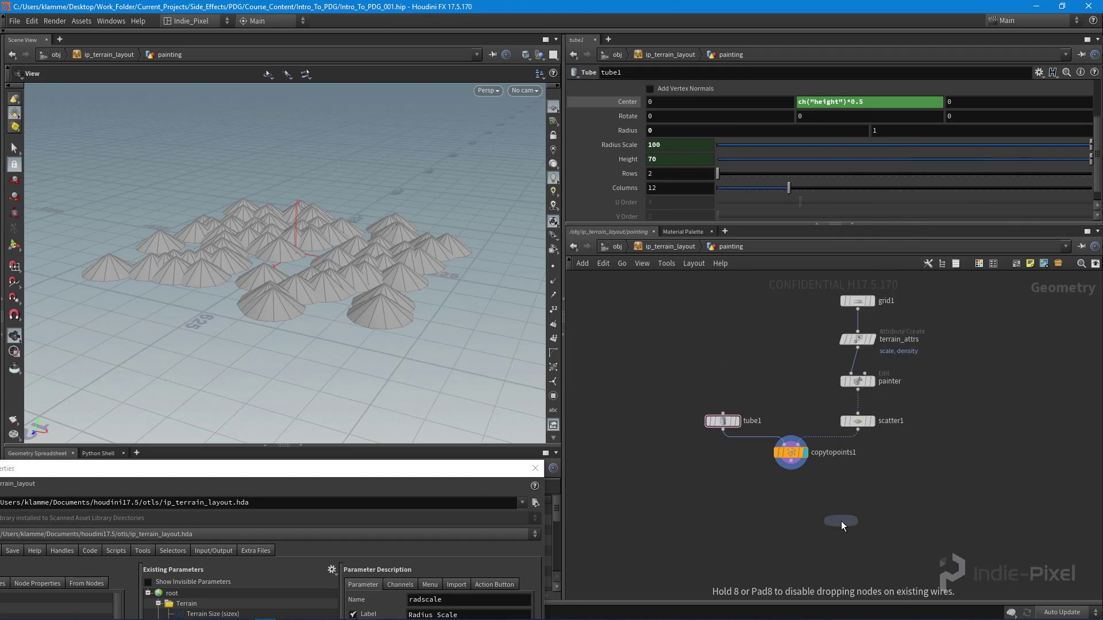
click(916, 568)
drag(711, 389, 880, 544)
middle_drag(935, 317, 926, 331)
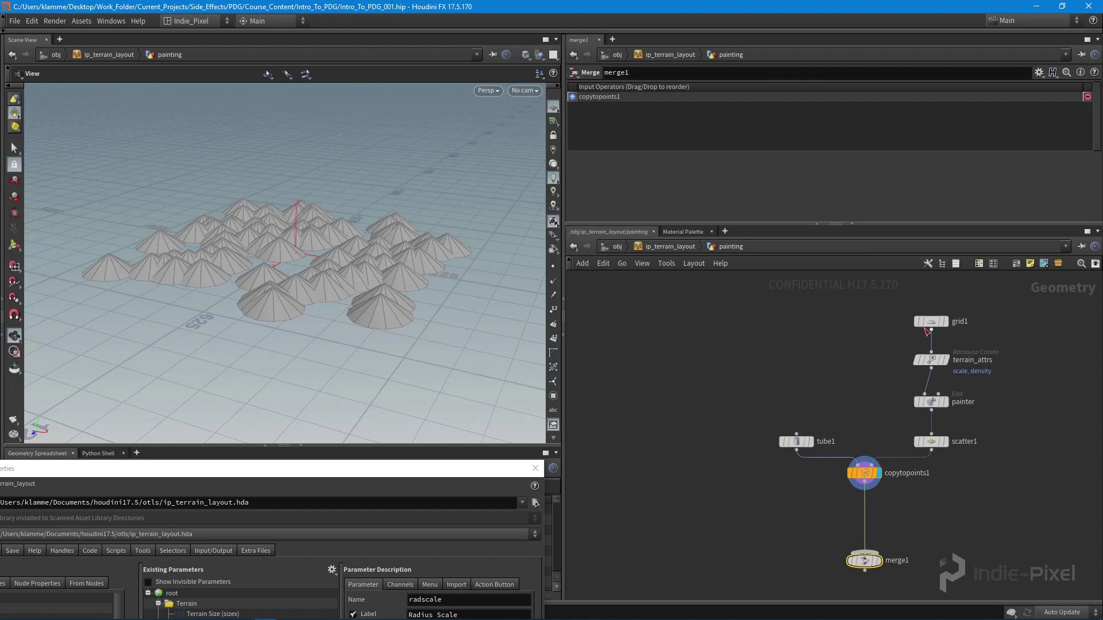
click(932, 331)
key(Escape)
scroll(944, 509, up, 3)
Step: Add an Object Merge node and rename it get_grid
key(Tab)
text(objec)
key(Return)
click(881, 484)
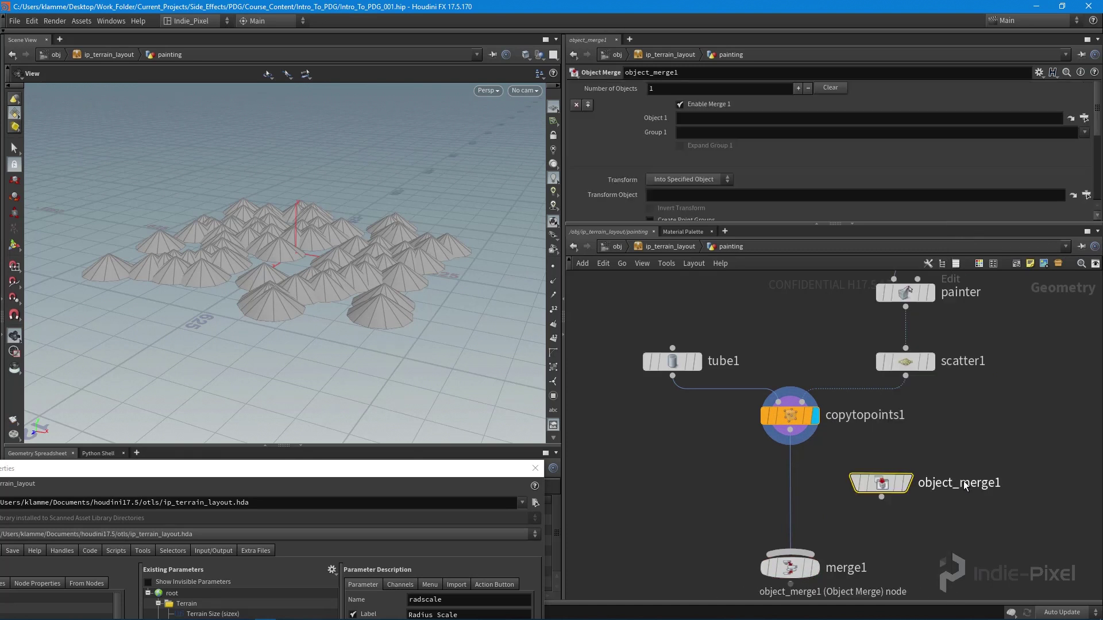
double_click(964, 482)
text(get_grid)
key(Return)
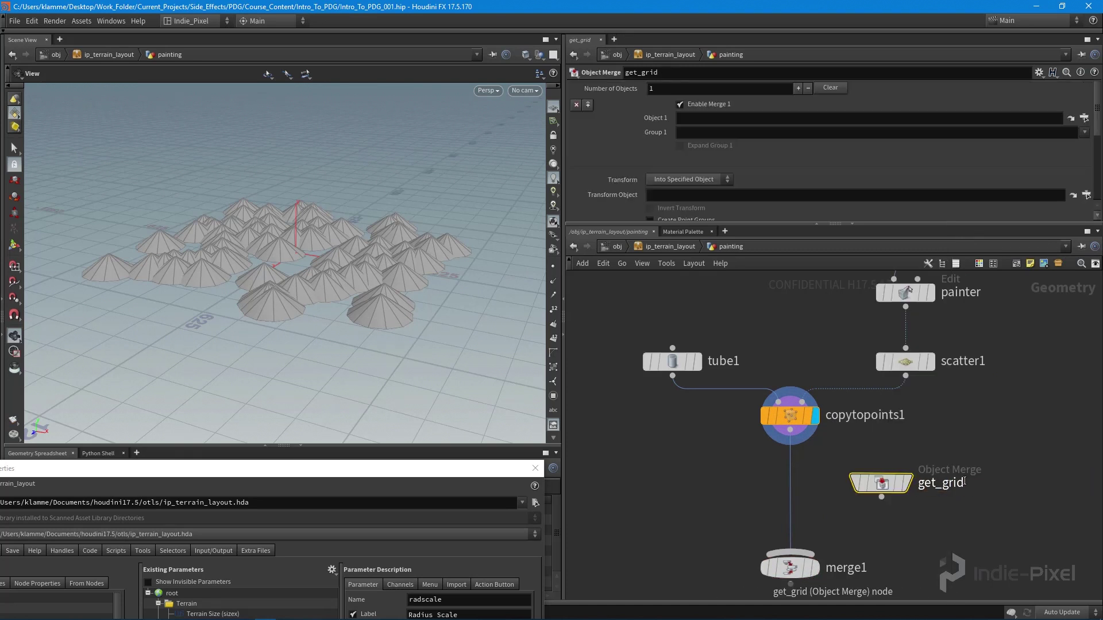
Step: Set get_grid's Transform to None and its Object 1 path to ../grid1
click(698, 179)
click(700, 191)
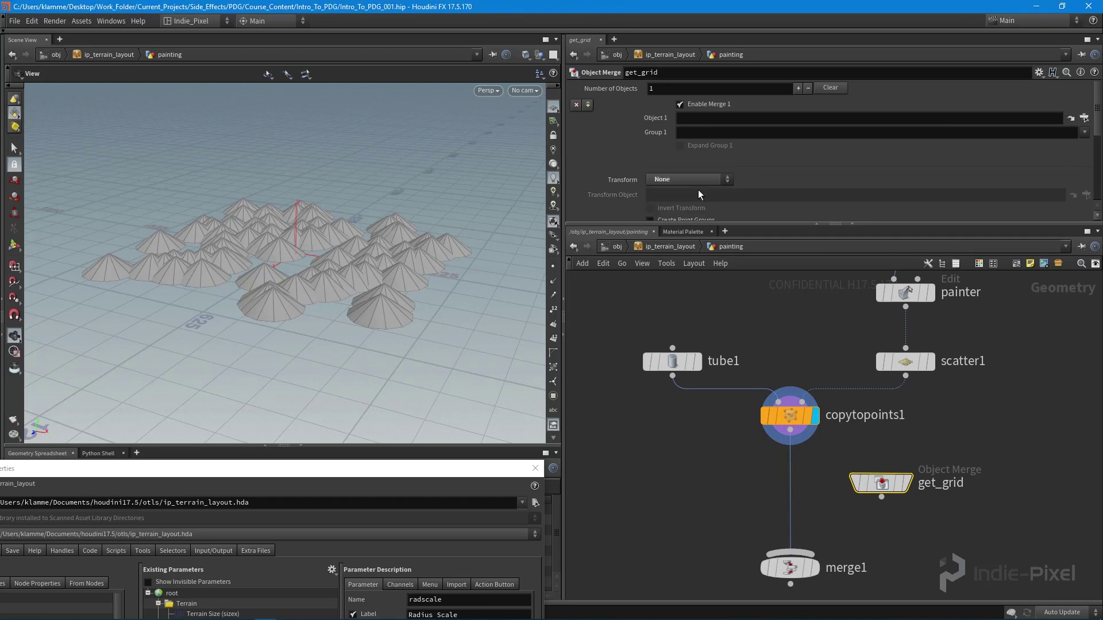
click(1083, 118)
double_click(1019, 123)
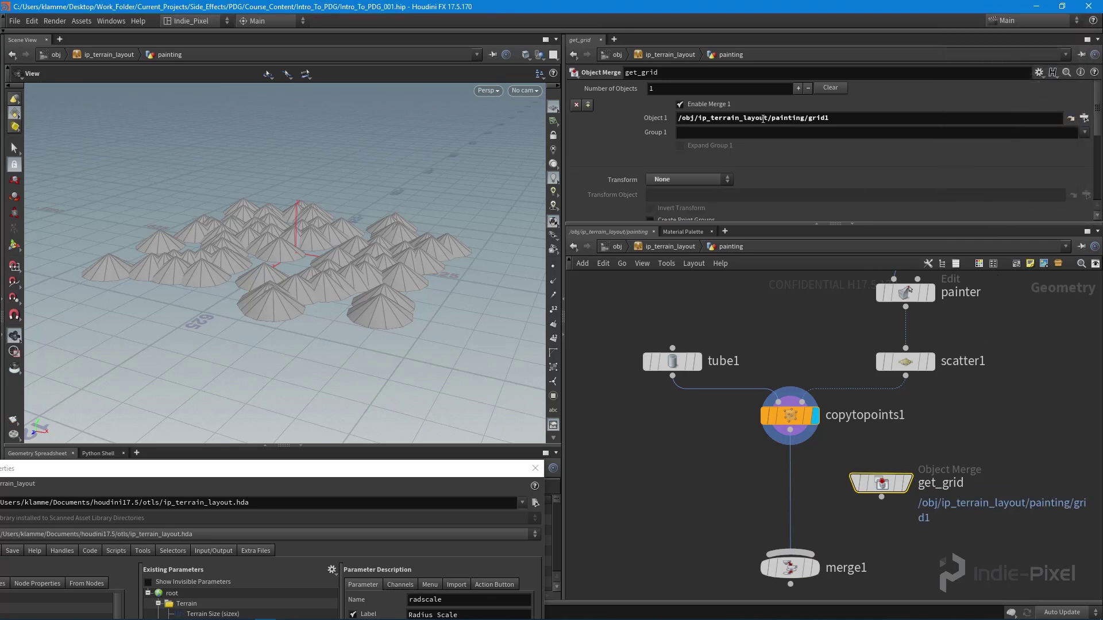
click(806, 117)
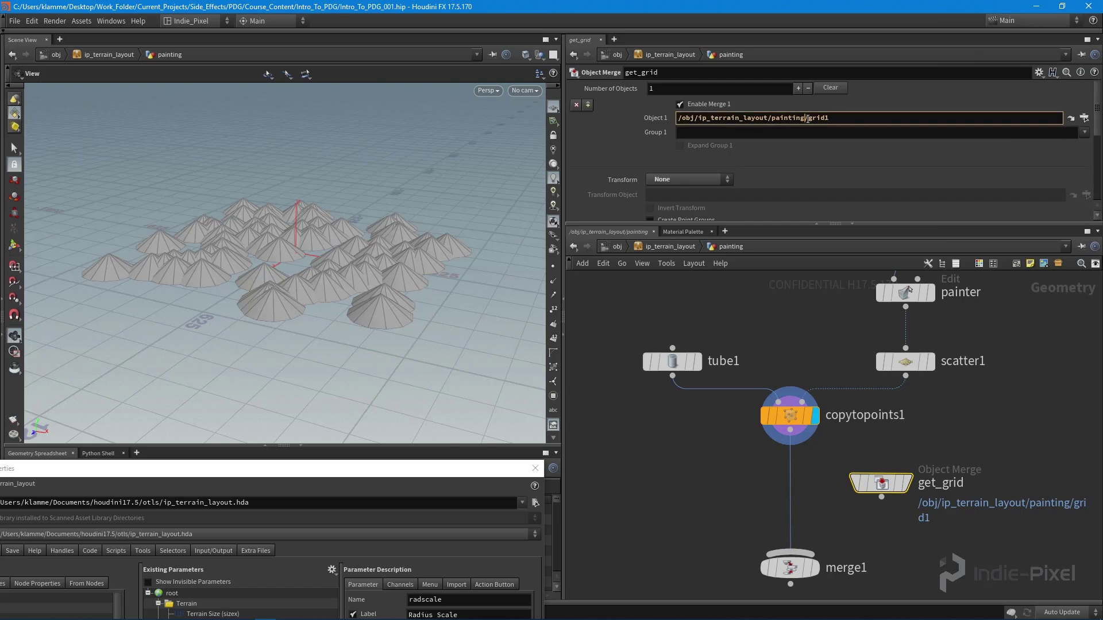
key(BackSpace)
key(BackSpace)
key(BackSpace)
key(BackSpace)
key(BackSpace)
key(BackSpace)
key(BackSpace)
key(BackSpace)
key(BackSpace)
key(BackSpace)
key(BackSpace)
key(BackSpace)
key(BackSpace)
key(BackSpace)
key(BackSpace)
key(BackSpace)
key(BackSpace)
key(BackSpace)
key(BackSpace)
key(BackSpace)
key(BackSpace)
key(BackSpace)
key(BackSpace)
key(BackSpace)
key(BackSpace)
key(BackSpace)
key(BackSpace)
key(BackSpace)
key(BackSpace)
key(BackSpace)
key(BackSpace)
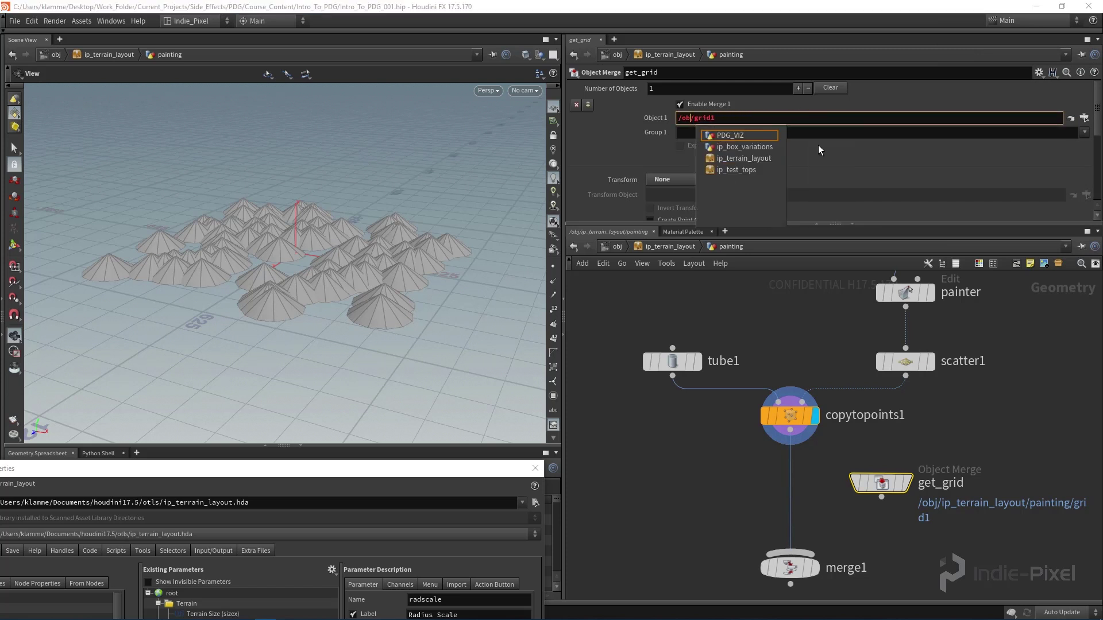
text(..)
key(Return)
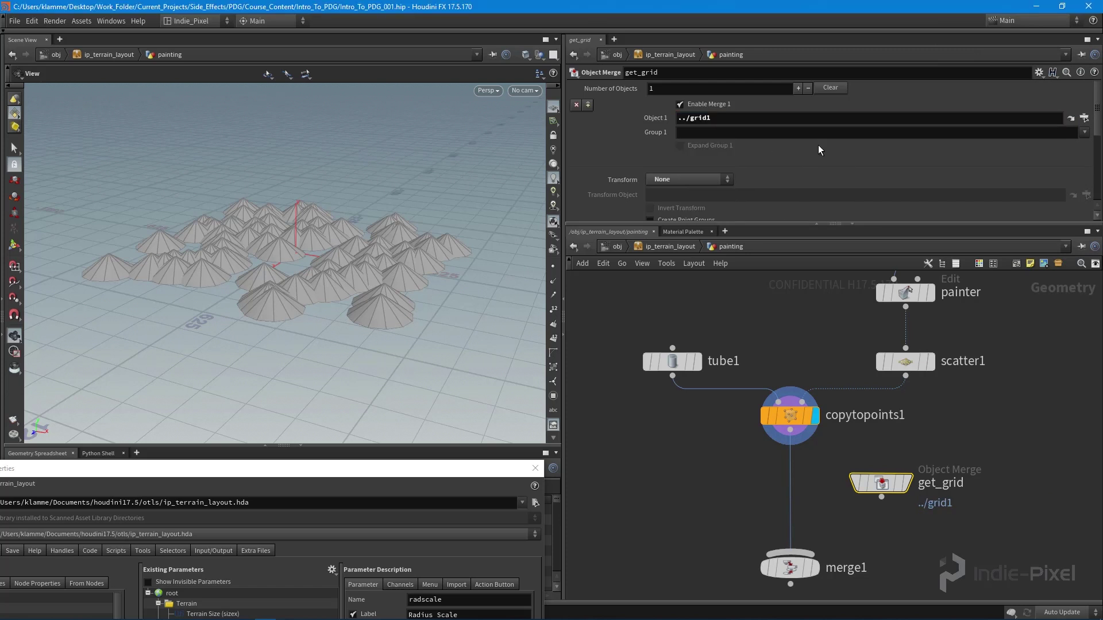
Step: Wire get_grid into merge1's second input and display merge1's combined result
click(908, 485)
click(881, 497)
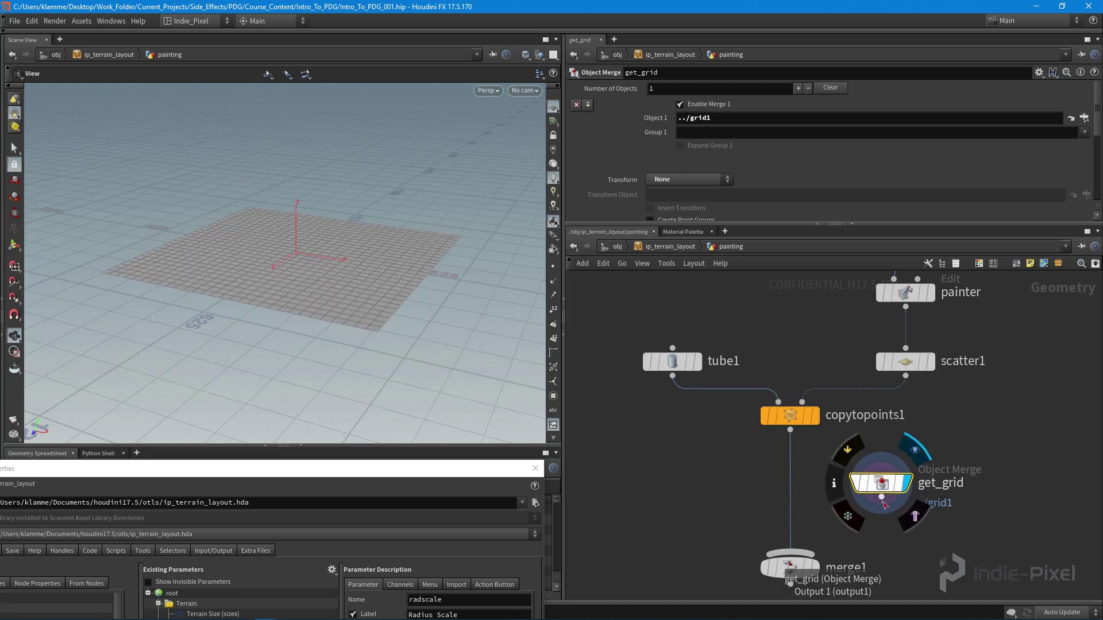
click(797, 553)
drag(882, 501, 885, 513)
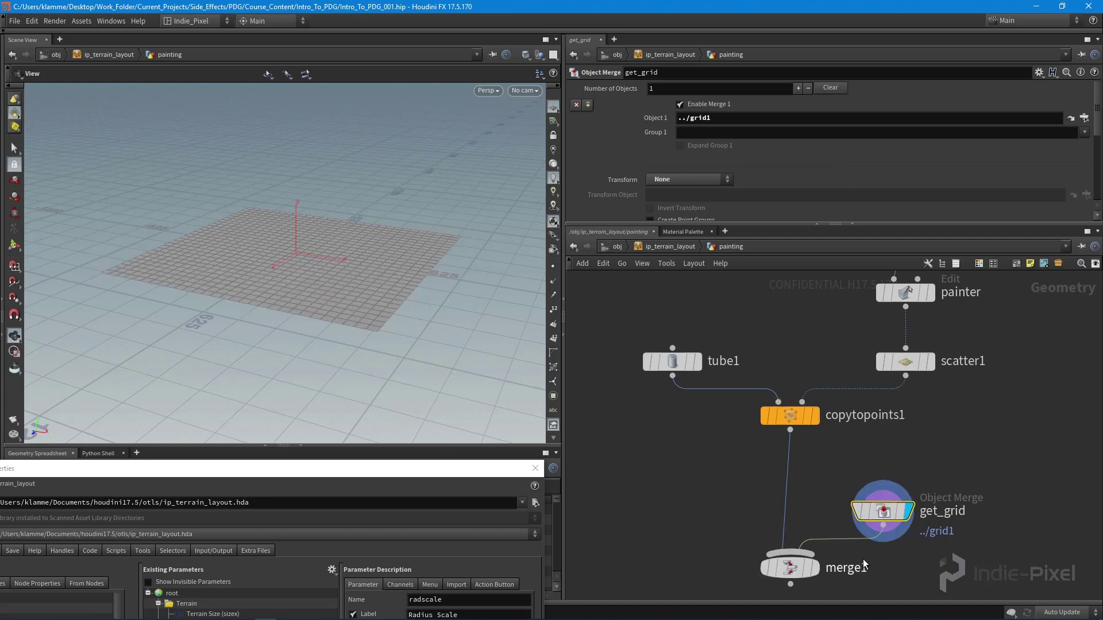
middle_drag(884, 514, 886, 437)
click(815, 491)
mouse_move(346, 310)
mouse_down()
mouse_move(353, 270)
mouse_move(354, 330)
mouse_up()
middle_drag(754, 600, 763, 490)
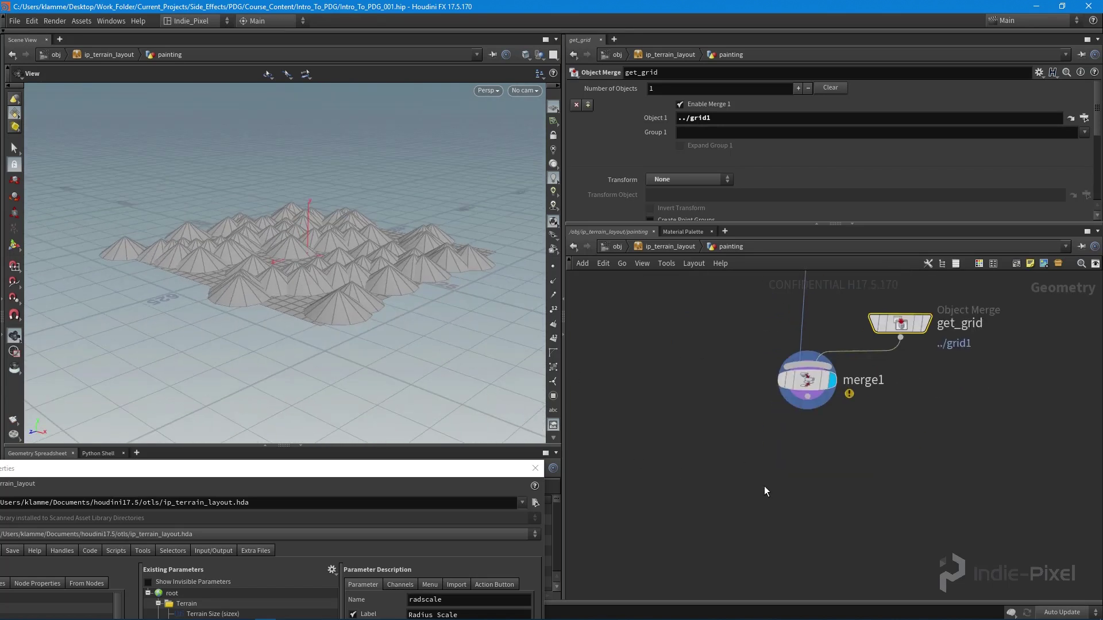
Step: Add a Null below merge1 named OUT_TERRAIN_LAYOUT and frame all nodes
key(Tab)
text(null)
key(Return)
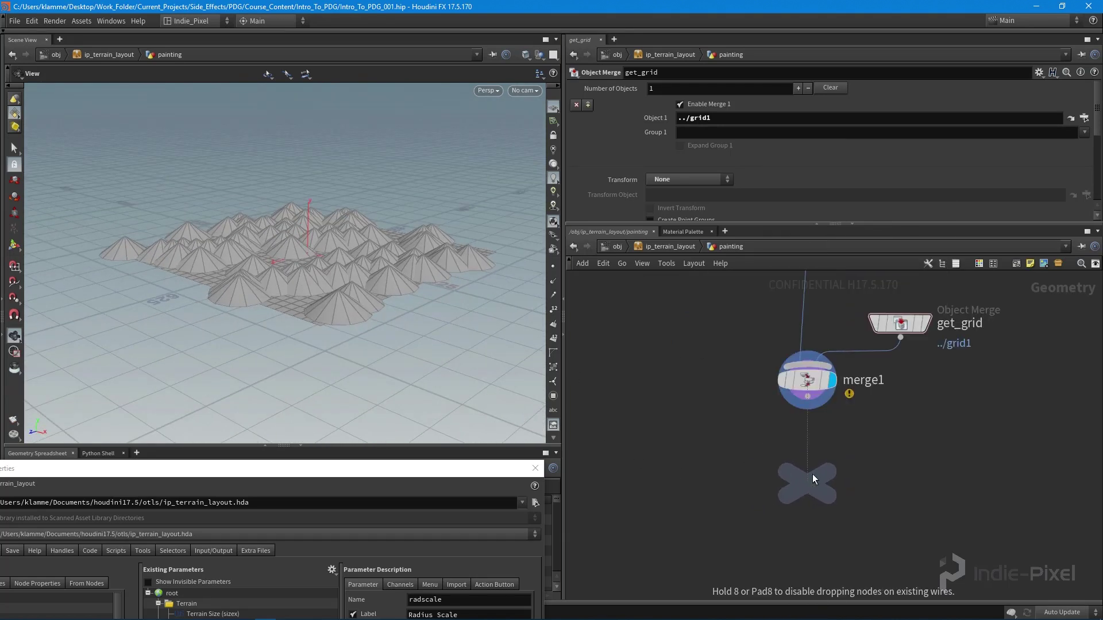
click(808, 481)
double_click(846, 483)
text(OU)
text(T_TERRAIN)
text(_LAYOUT)
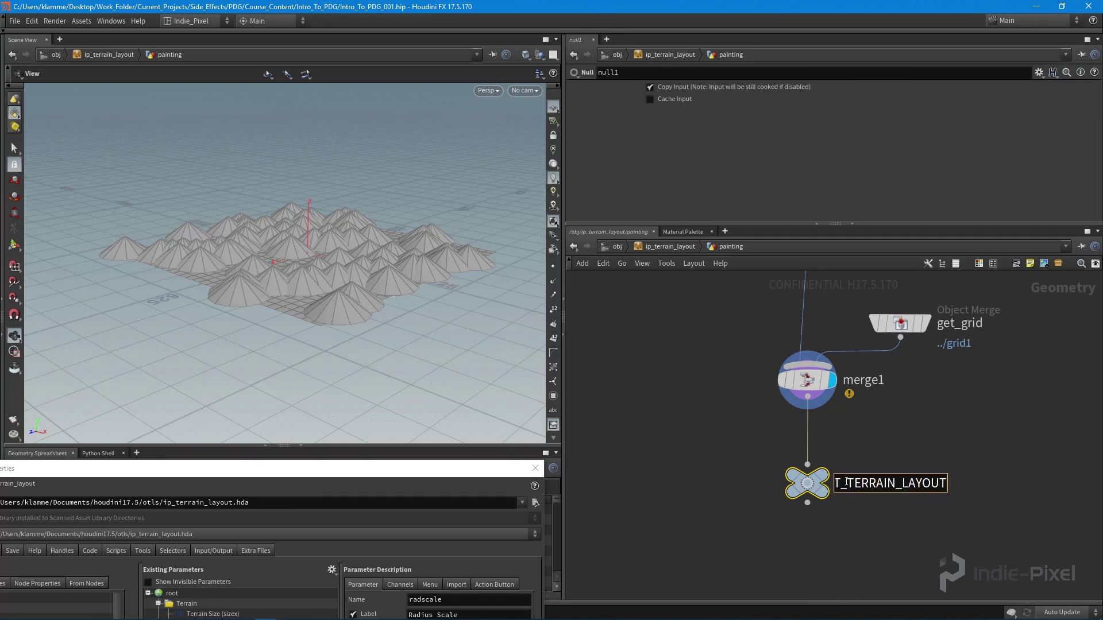
key(Return)
key(h)
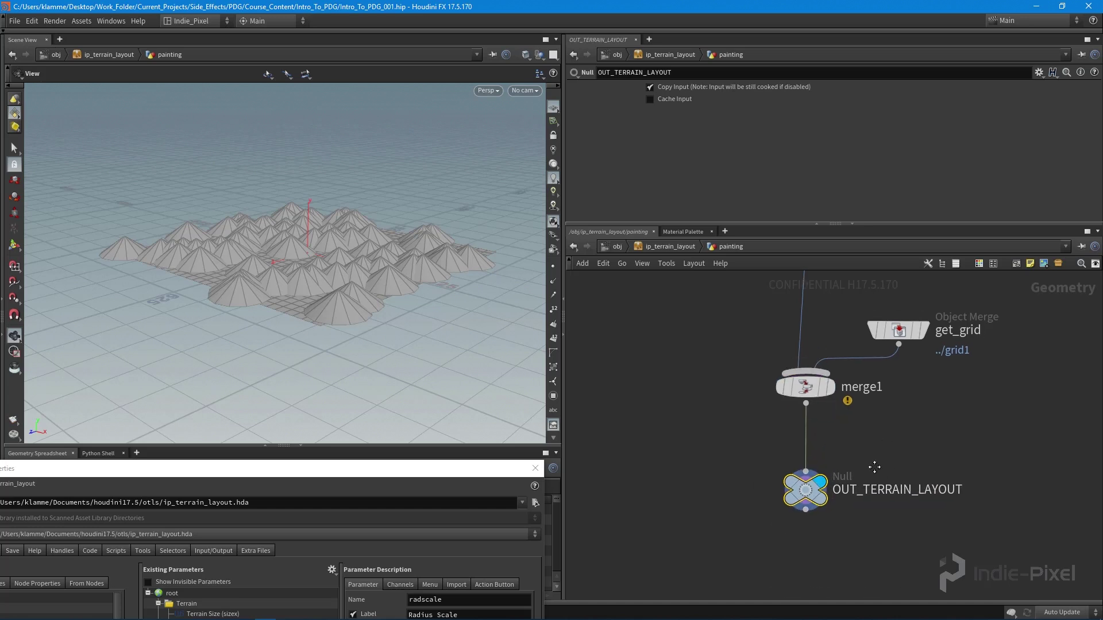
Step: Move scatter1 up to make room and begin adding an Attribute Wrangle beside it
drag(421, 474, 454, 373)
click(316, 288)
scroll(356, 299, up, 3)
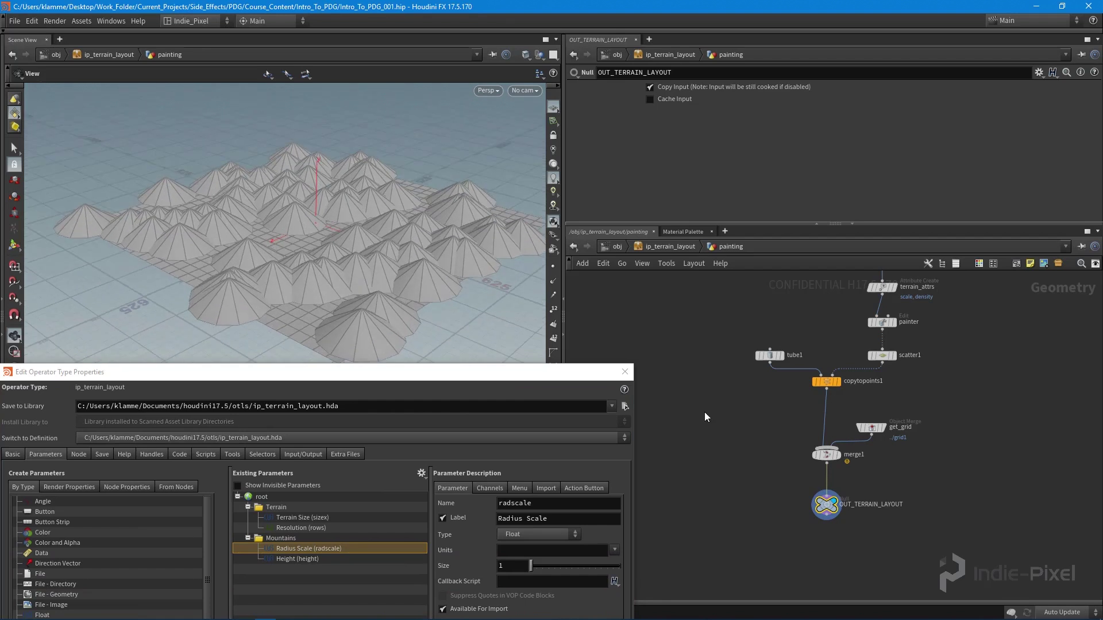
scroll(383, 253, up, 2)
drag(383, 253, 342, 228)
scroll(856, 378, up, 6)
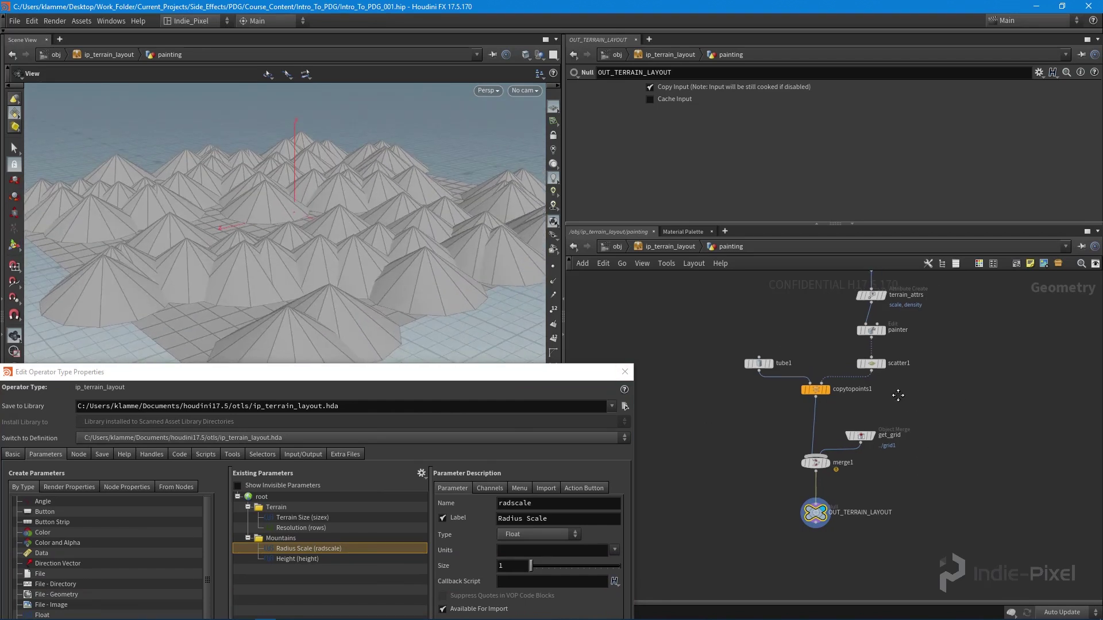
drag(293, 374, 286, 489)
middle_drag(967, 456, 1002, 491)
drag(874, 406, 873, 369)
key(Tab)
key(Escape)
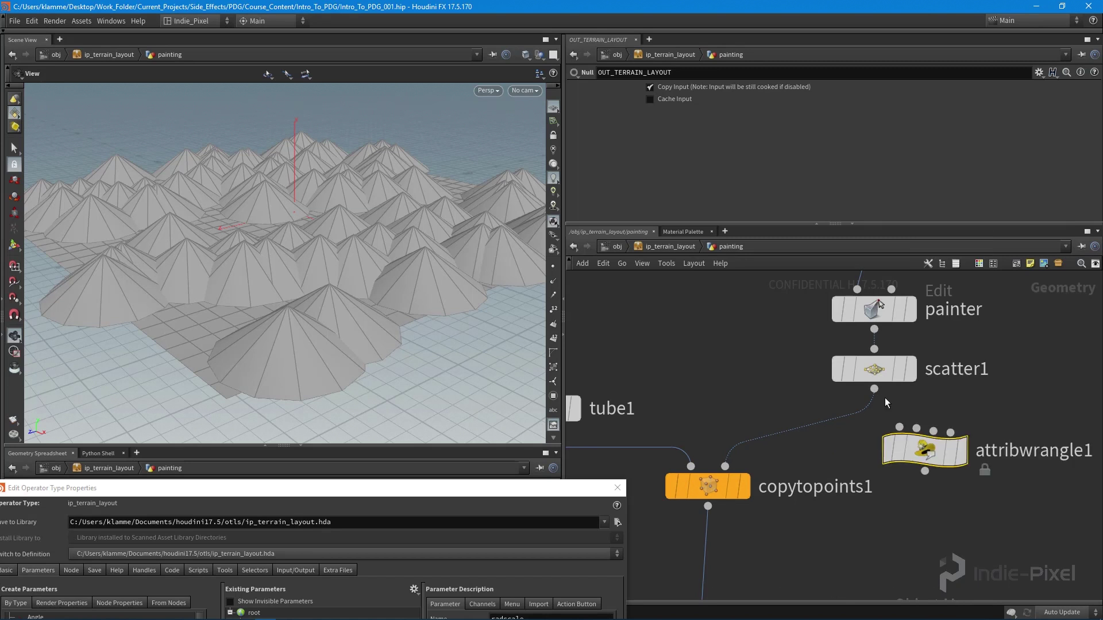
click(907, 427)
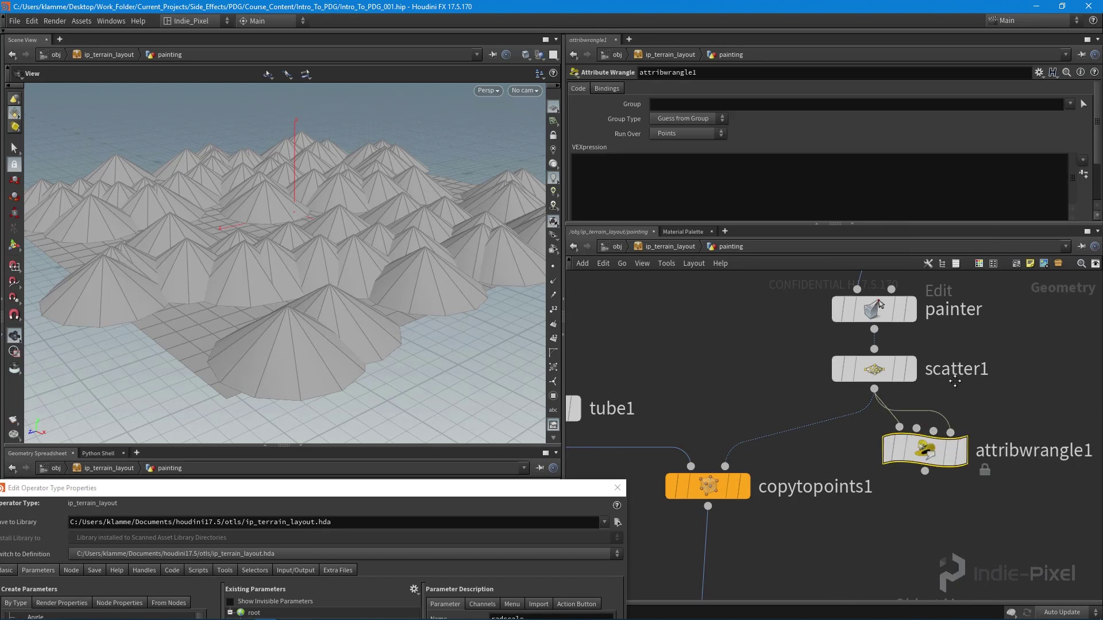
key(Escape)
click(915, 424)
drag(884, 430, 901, 417)
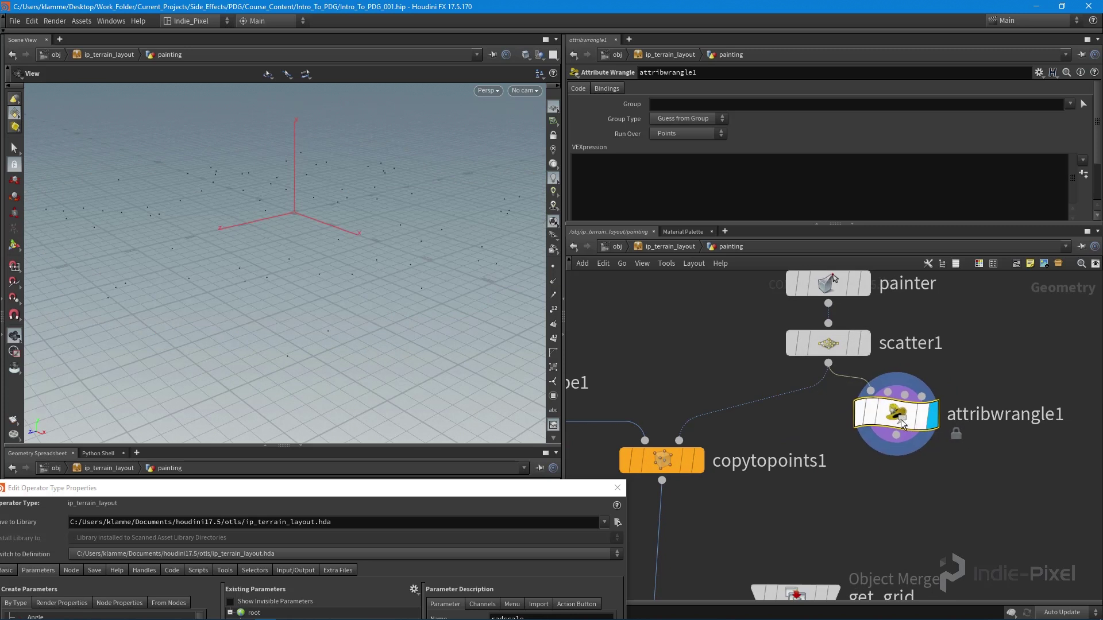
click(686, 182)
text(@pscale)
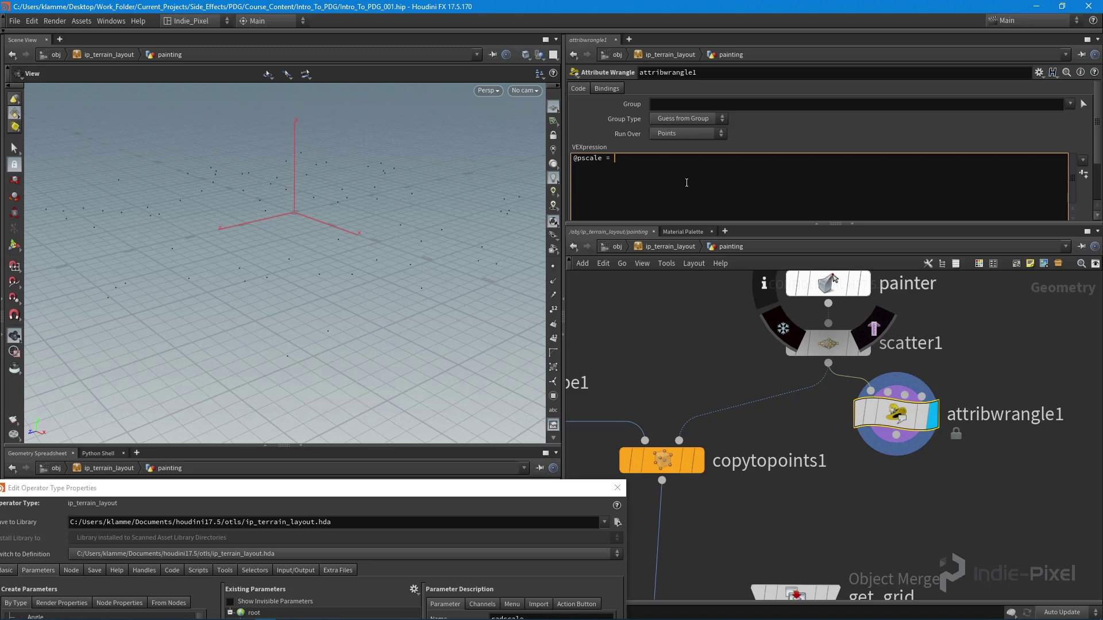
text(= @scale;)
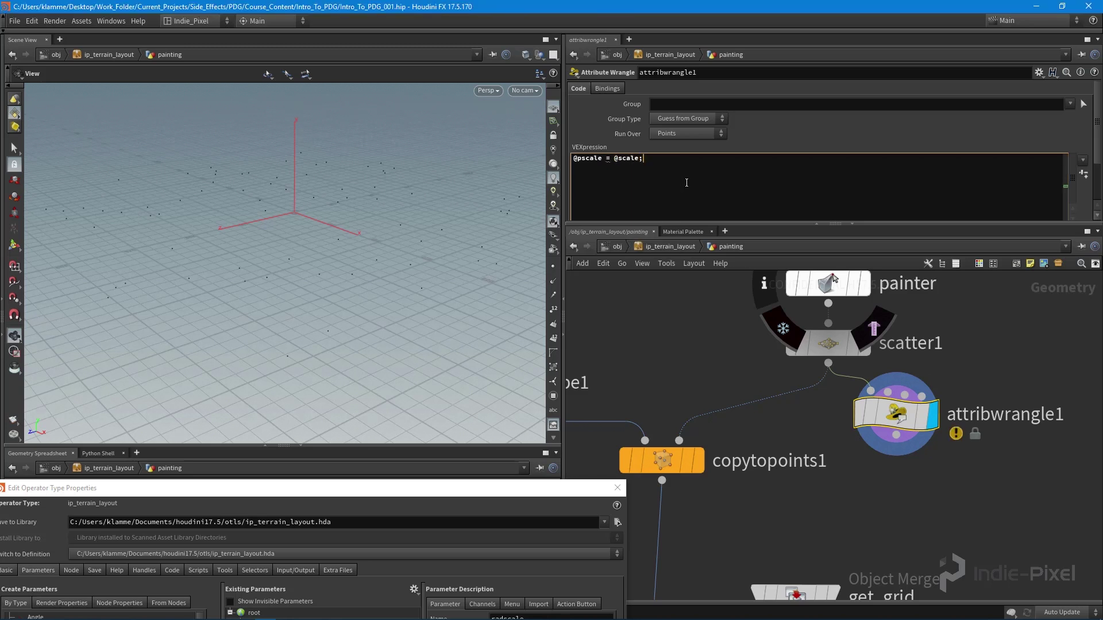
Step: Feed attribwrangle1 into copytopoints1's point input, display copytopoints1, and check pscale in the spreadsheet
click(679, 440)
click(891, 428)
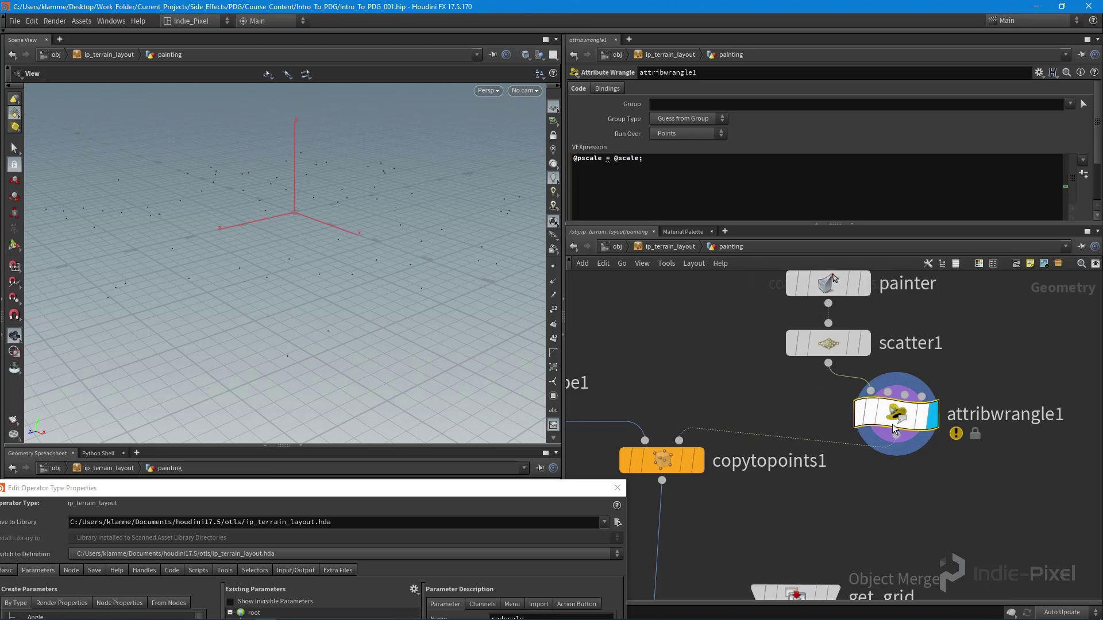
drag(892, 424, 826, 411)
click(703, 467)
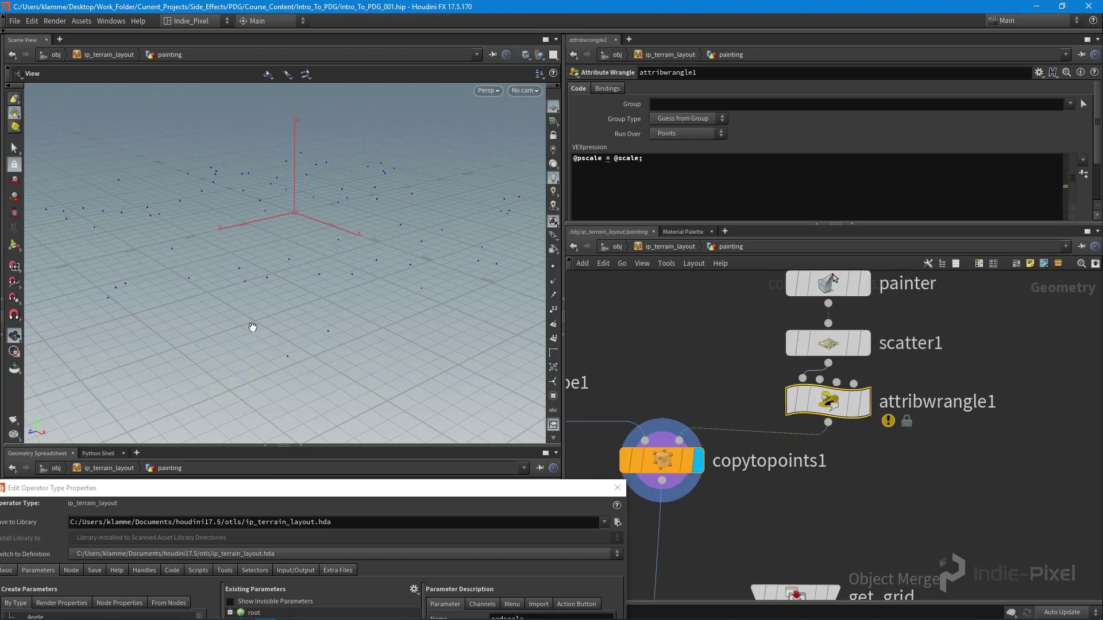
drag(239, 313, 265, 291)
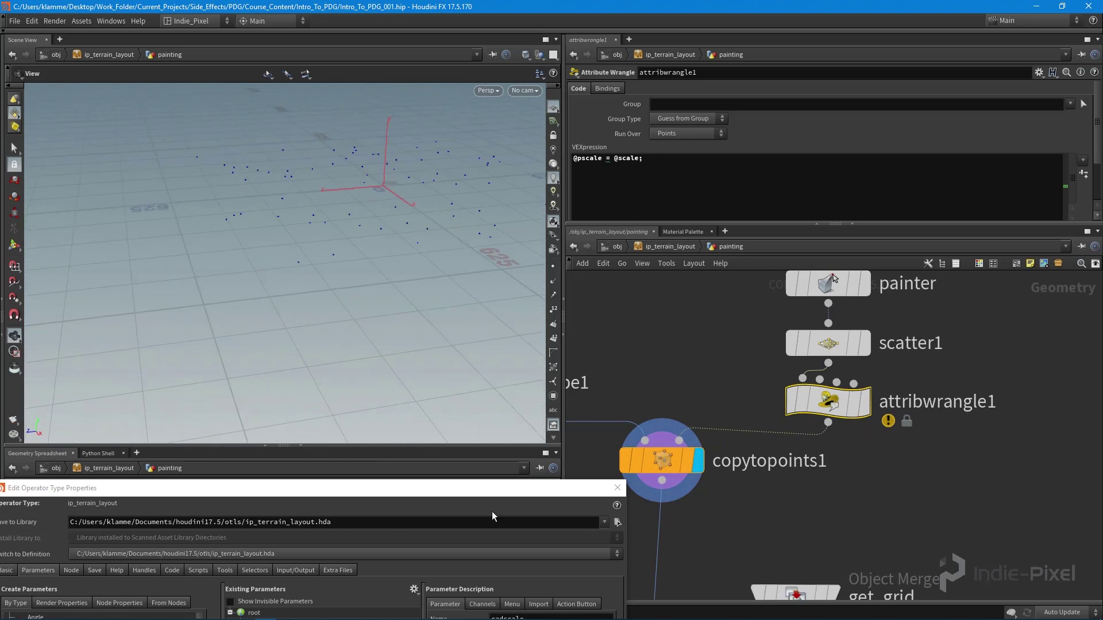
drag(416, 493, 420, 565)
drag(309, 446, 314, 390)
scroll(858, 452, down, 8)
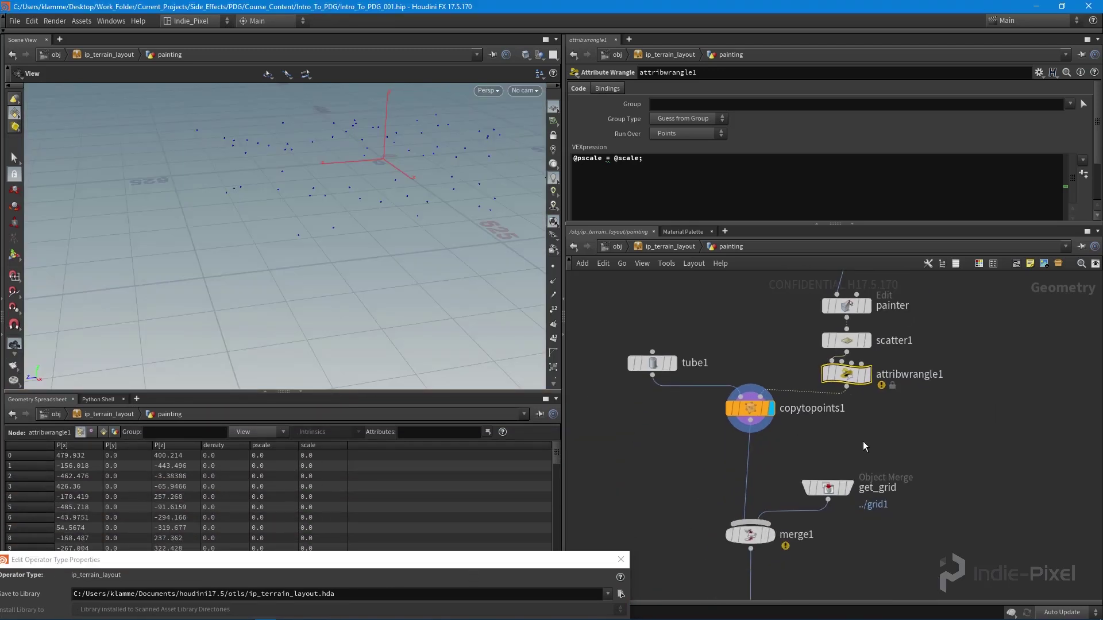
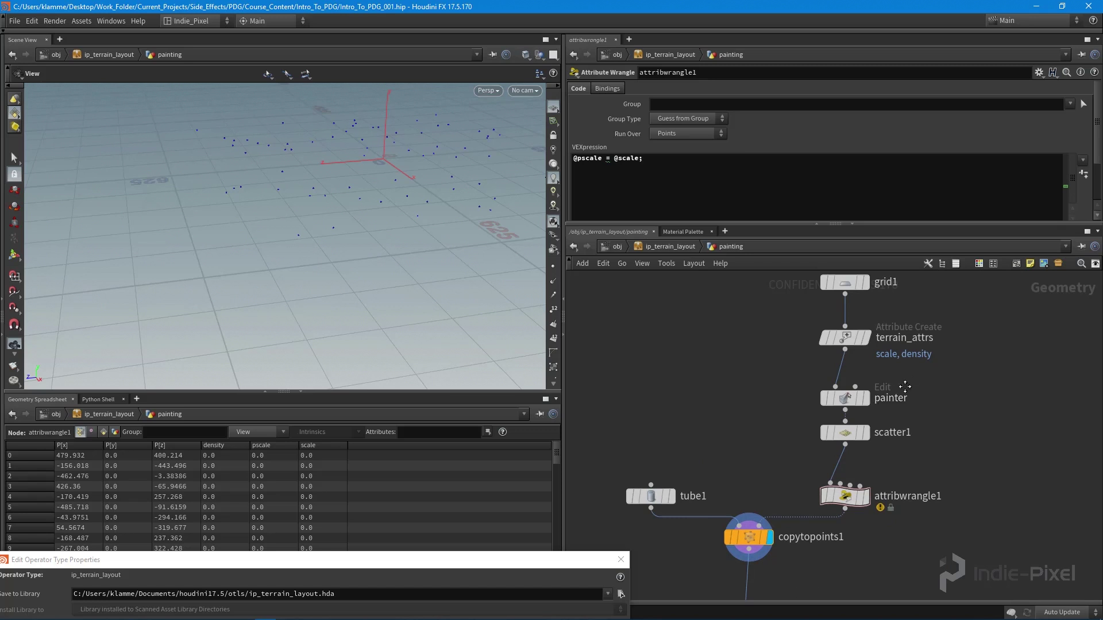
Step: Move grid1 and terrain_attrs upward to make room below them
middle_drag(862, 348, 849, 408)
drag(888, 434, 769, 336)
drag(827, 402, 825, 355)
click(903, 353)
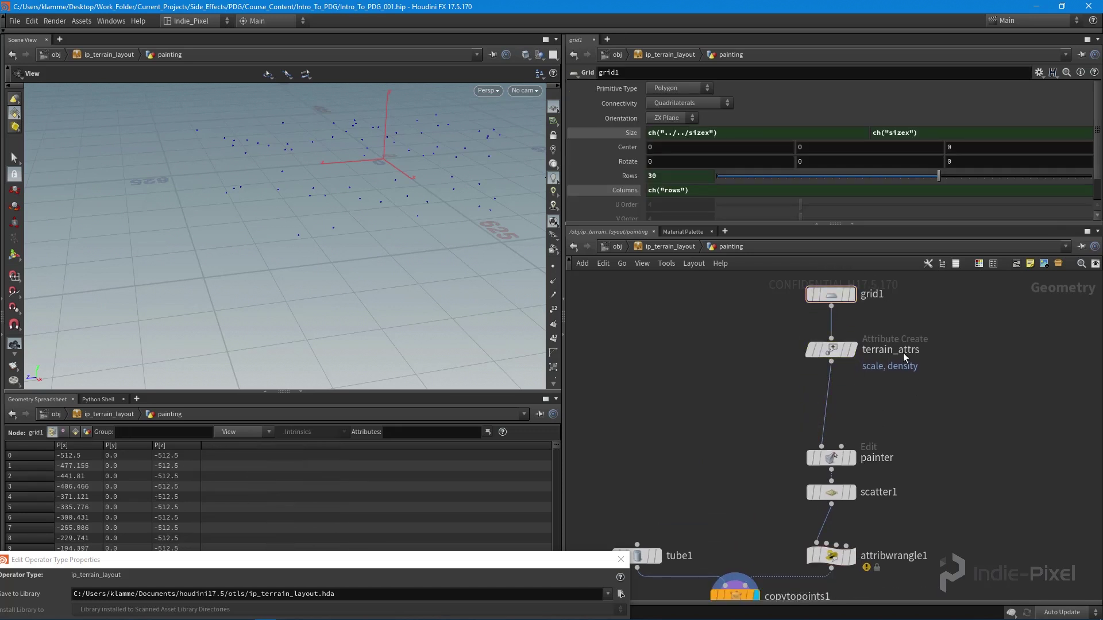
scroll(856, 370, up, 3)
scroll(857, 402, up, 1)
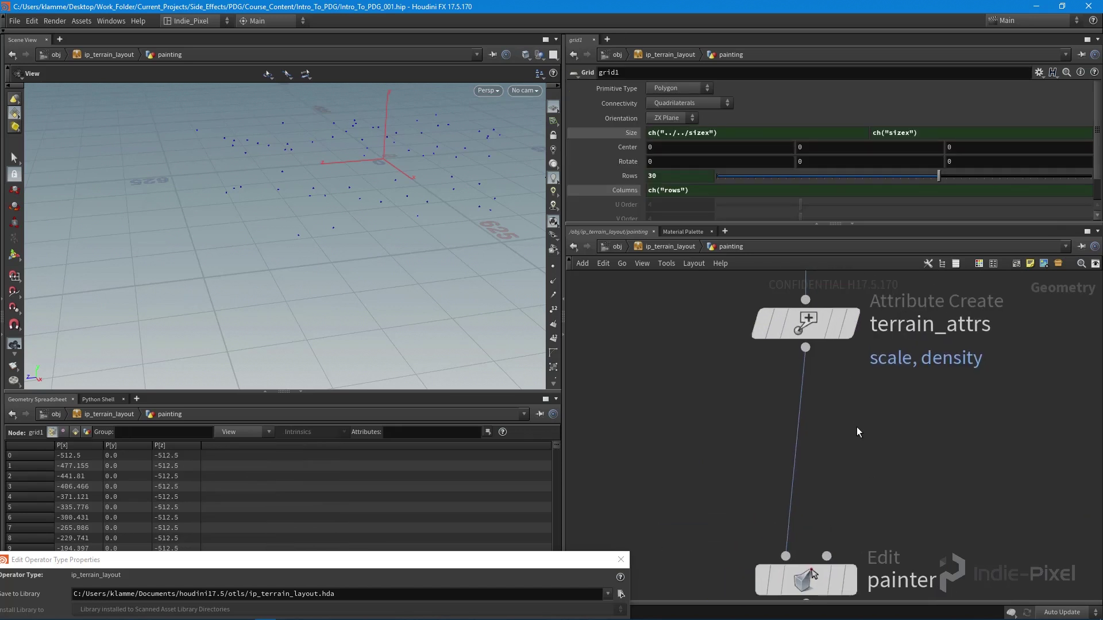
Step: Select terrain_attrs, abandon the started value edit, and bring up the node list
click(808, 321)
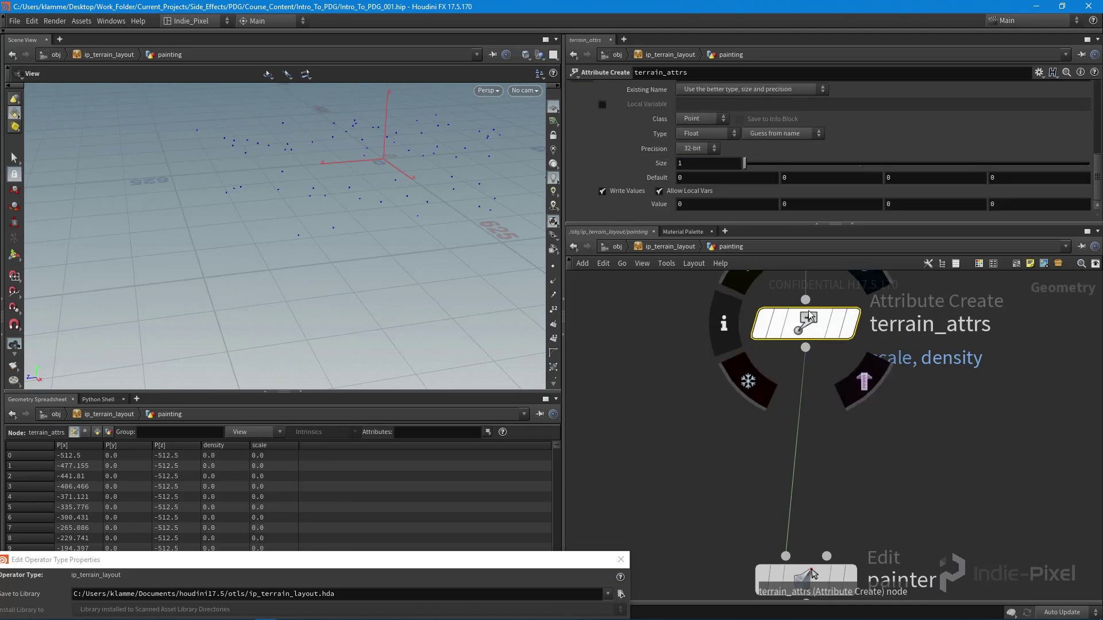
scroll(743, 167, up, 2)
scroll(727, 147, up, 2)
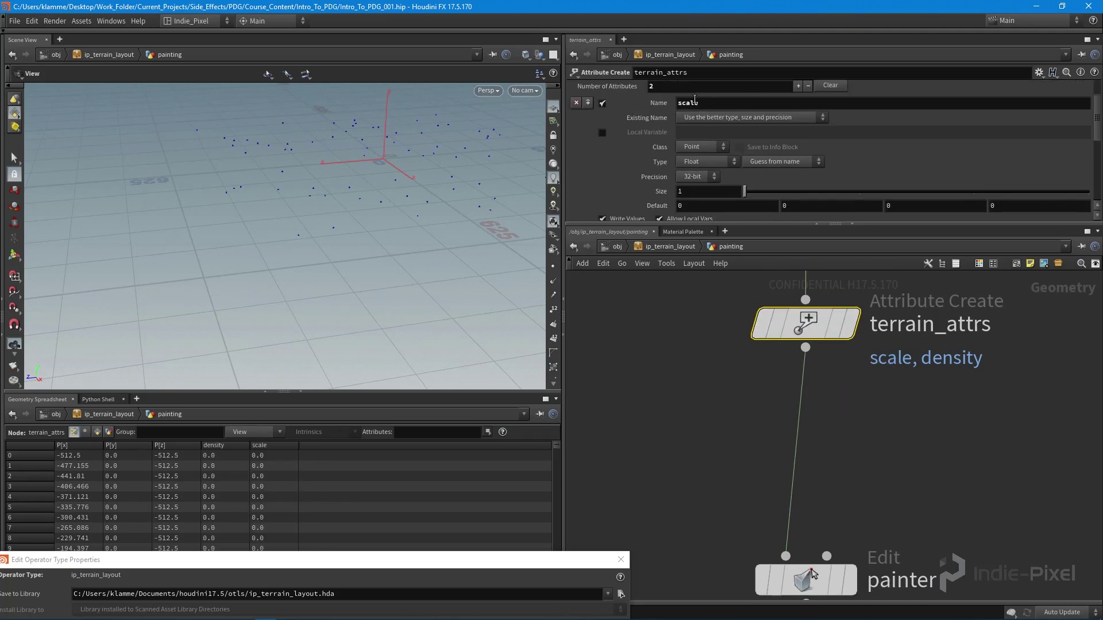
scroll(764, 192, down, 1)
click(722, 202)
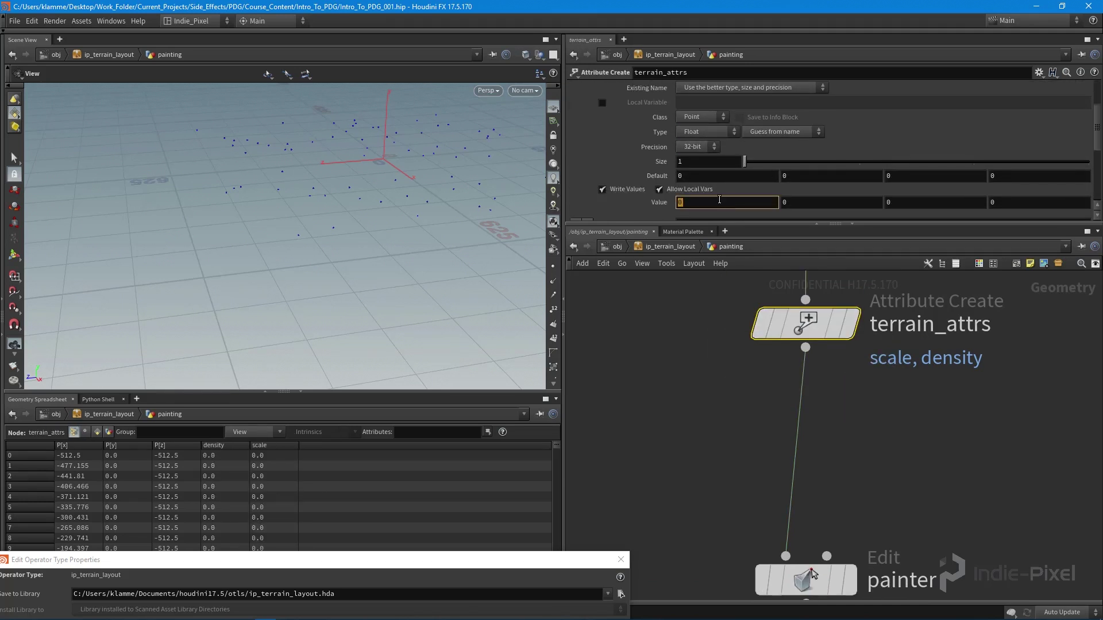
text(ran)
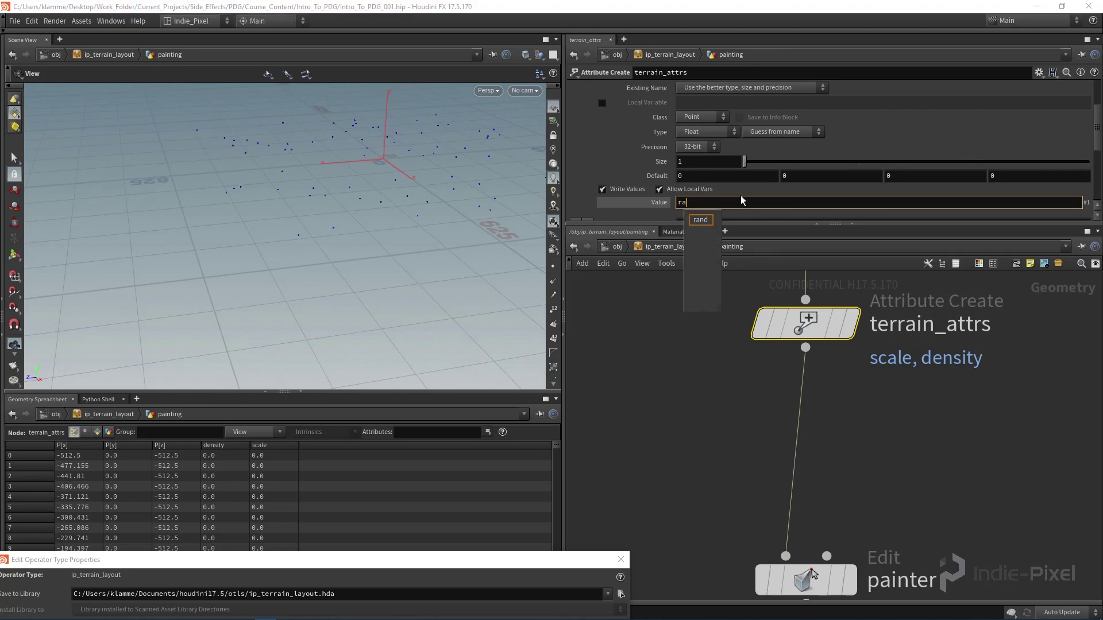
key(Escape)
key(Tab)
Step: Add an Attribute Randomize node wired after terrain_attrs and display it
text(at)
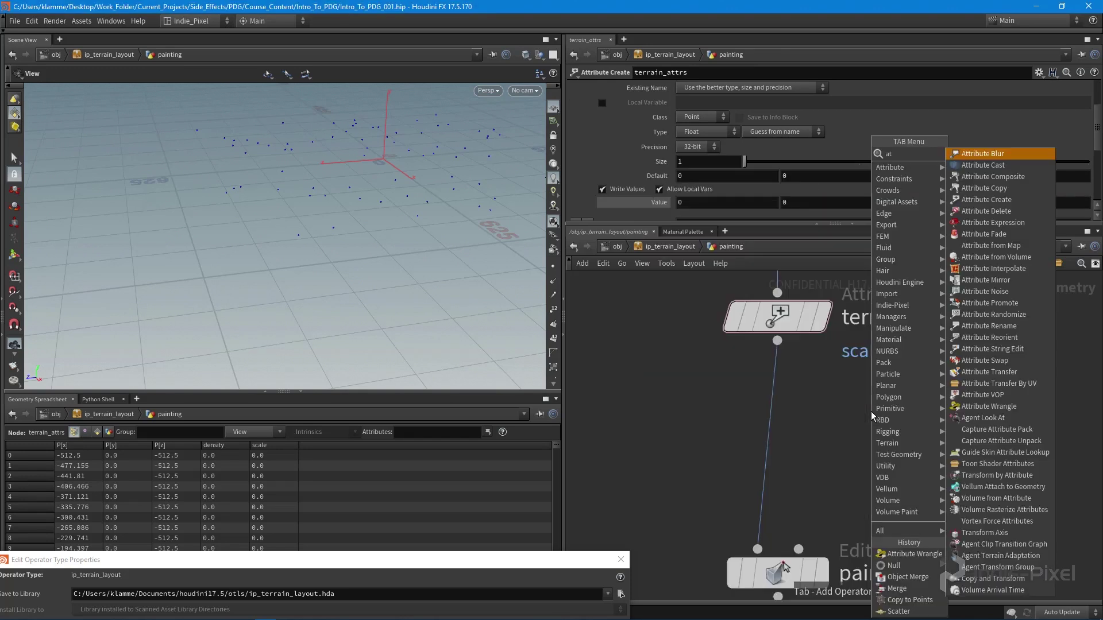
text(tr)
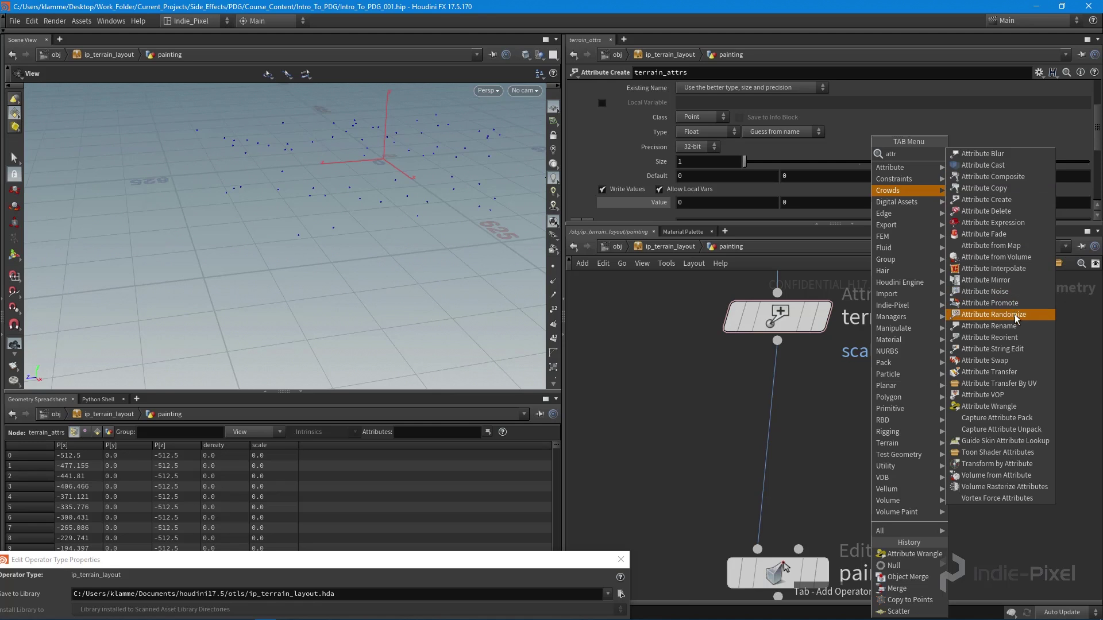
click(1014, 315)
click(852, 420)
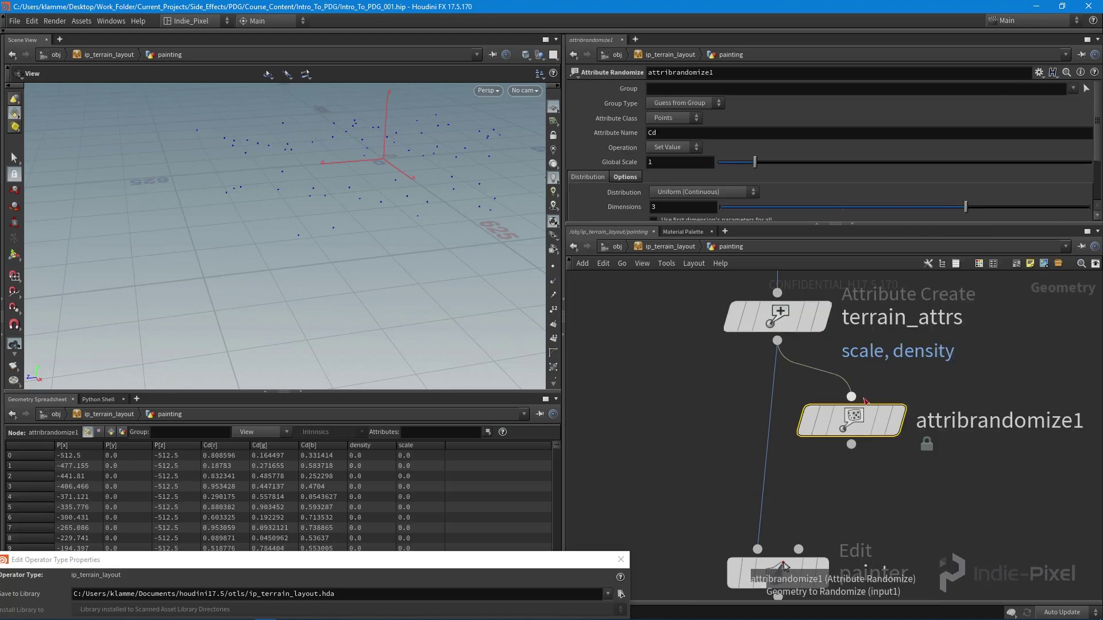
click(896, 420)
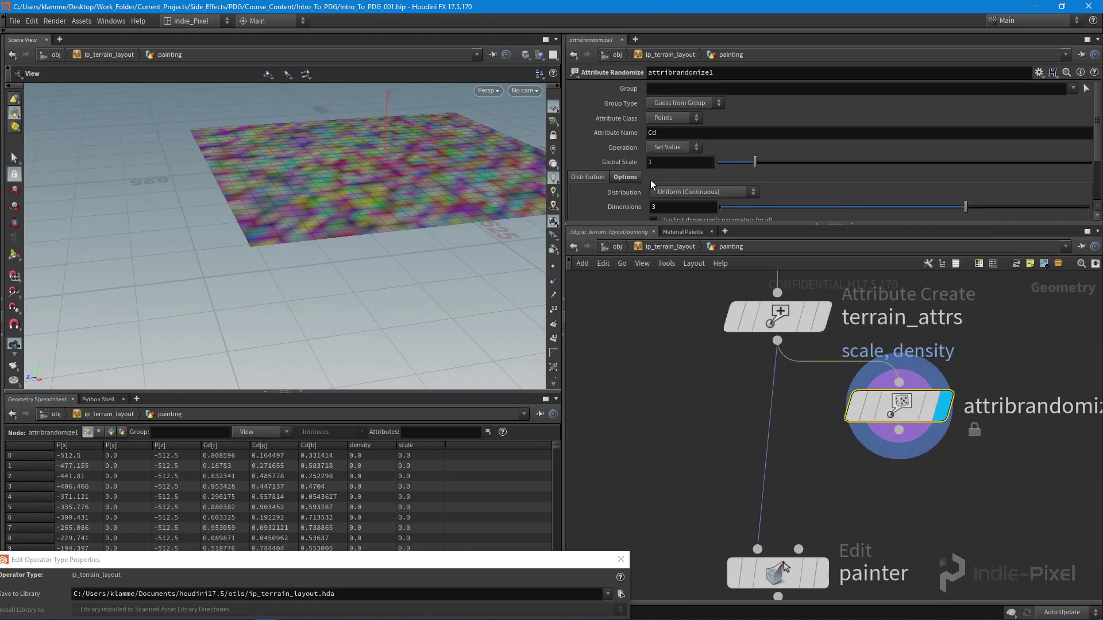
drag(266, 199, 373, 229)
Step: Set attribrandomize1's Attribute Name to scale with Dimensions 1
double_click(689, 133)
text(scale)
key(Return)
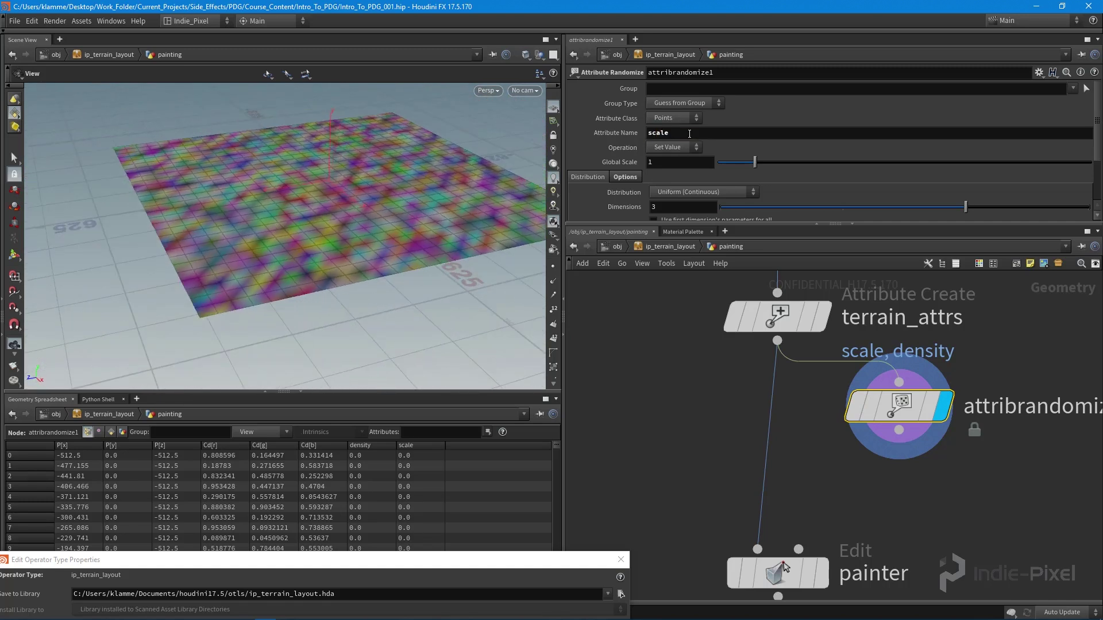
scroll(850, 147, down, 2)
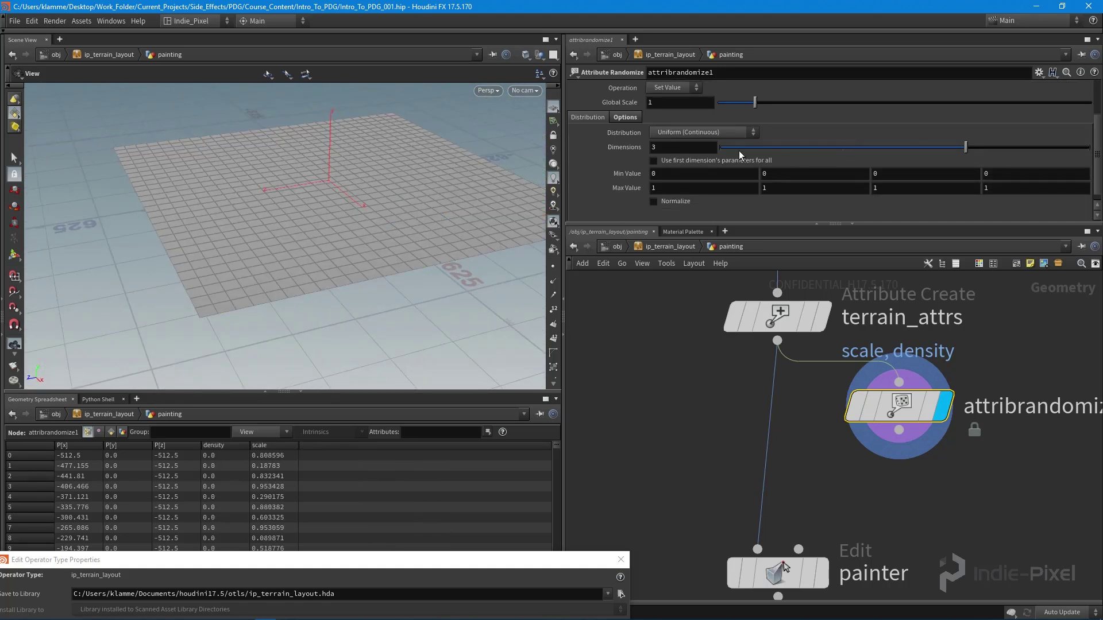
double_click(682, 147)
text(1)
key(Return)
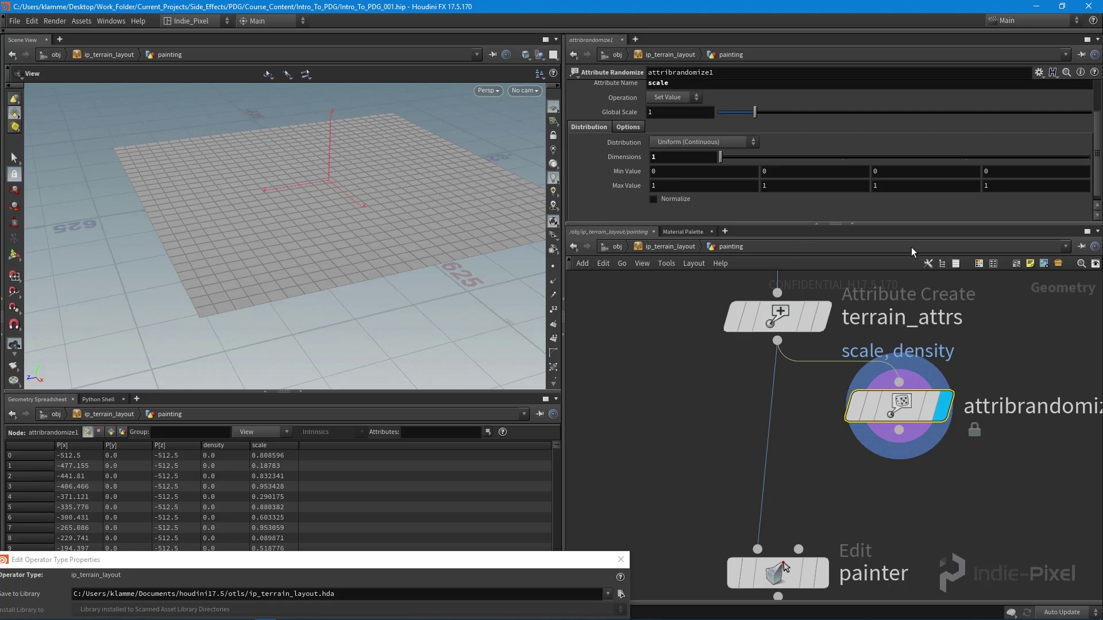
Step: Keep the range at Min 0 and Max 1, reverting a trial maximum of 10
drag(887, 227, 887, 254)
click(676, 209)
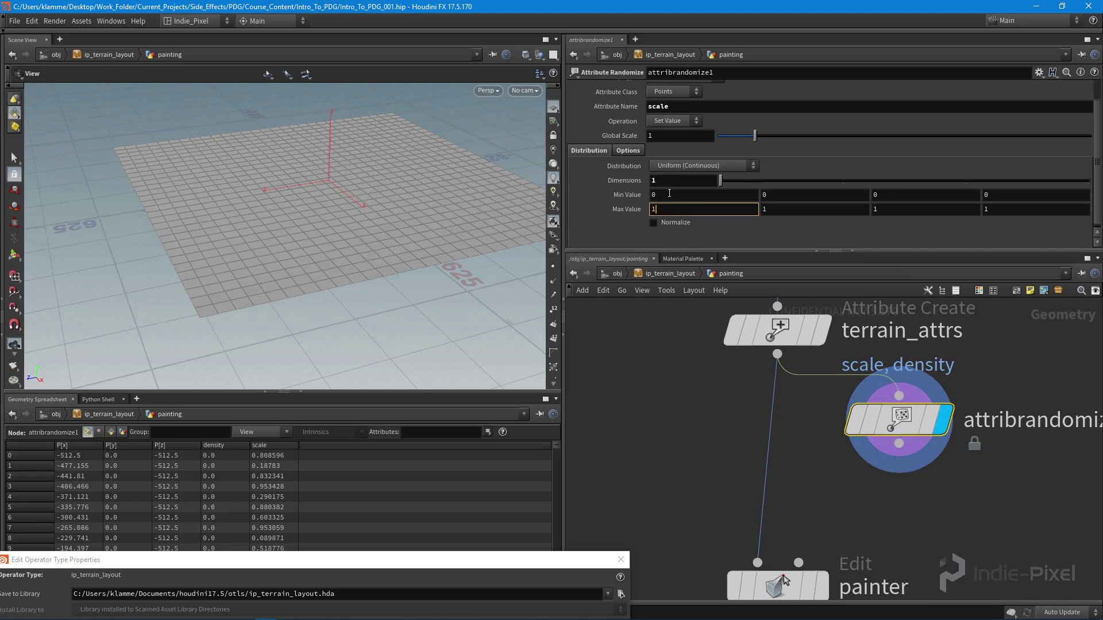
double_click(669, 194)
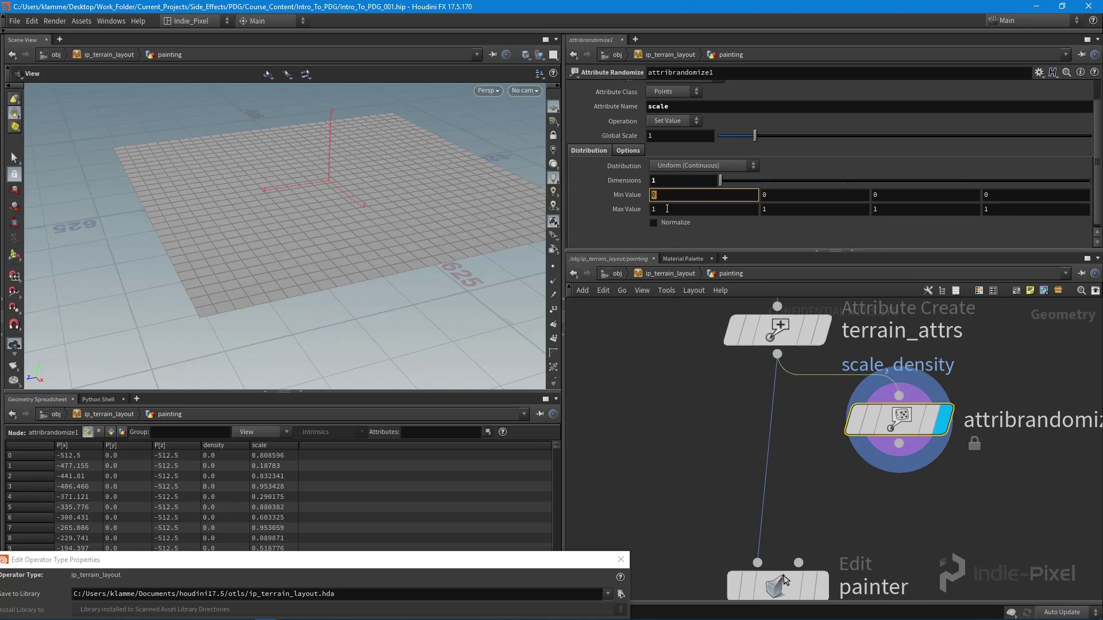
double_click(667, 209)
key(Return)
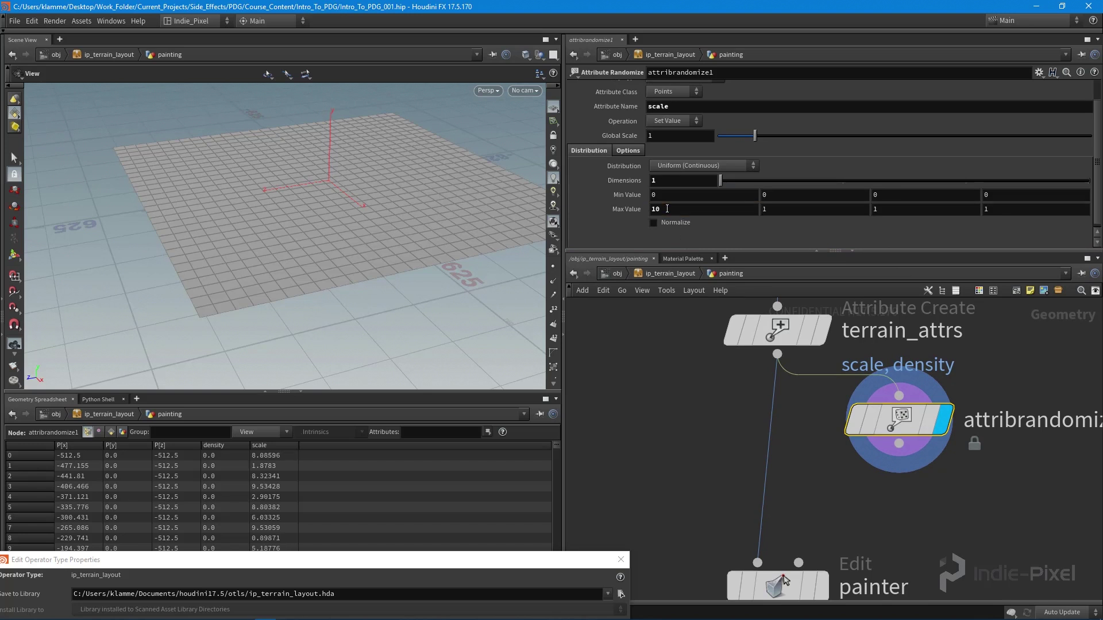
scroll(280, 459, down, 5)
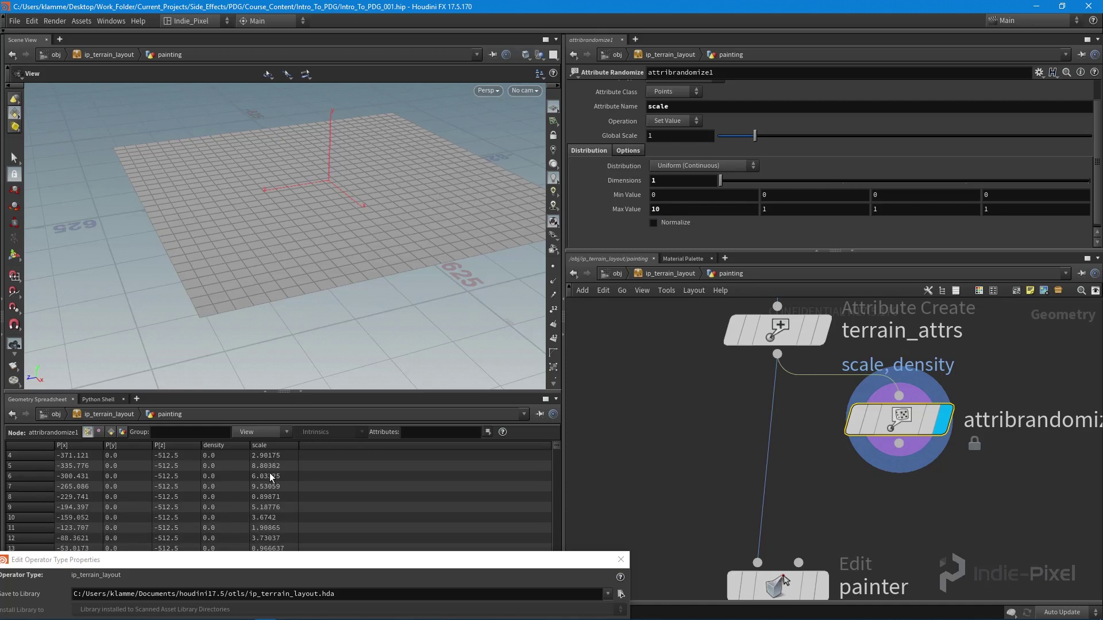
scroll(273, 497, up, 1)
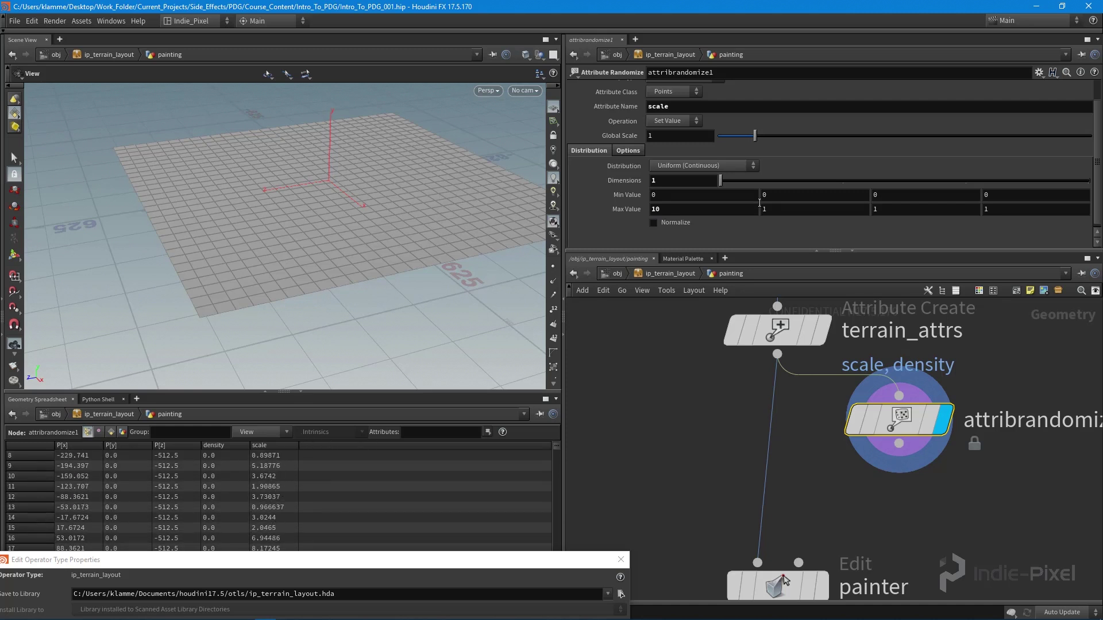
click(700, 210)
key(BackSpace)
key(Return)
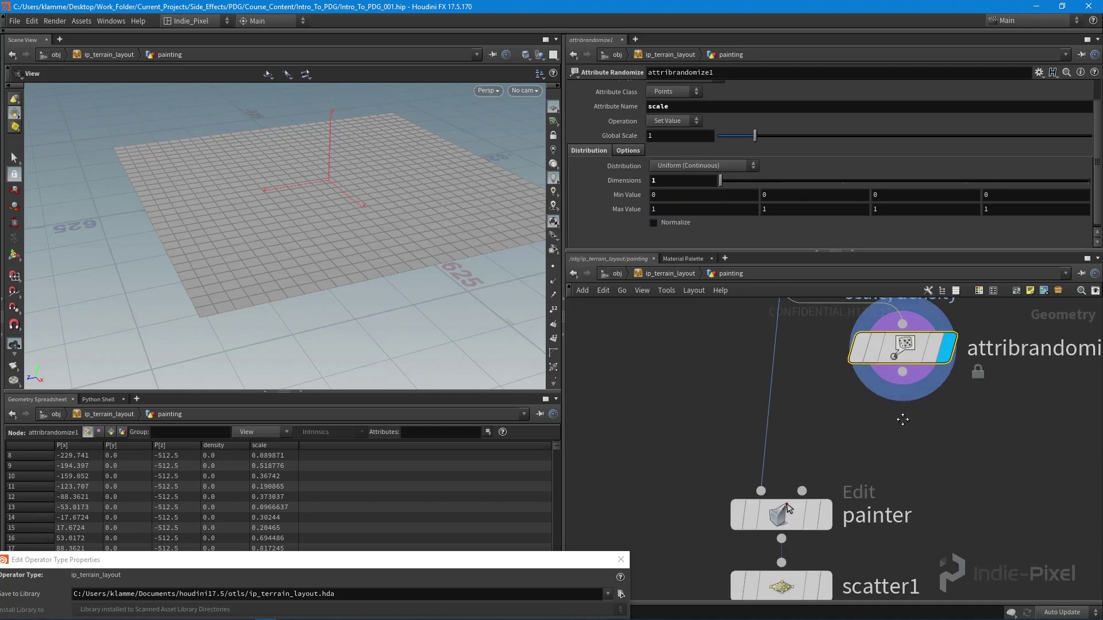
Step: Feed painter from attribrandomize1 and display copytopoints1 in the viewport
drag(899, 444, 757, 563)
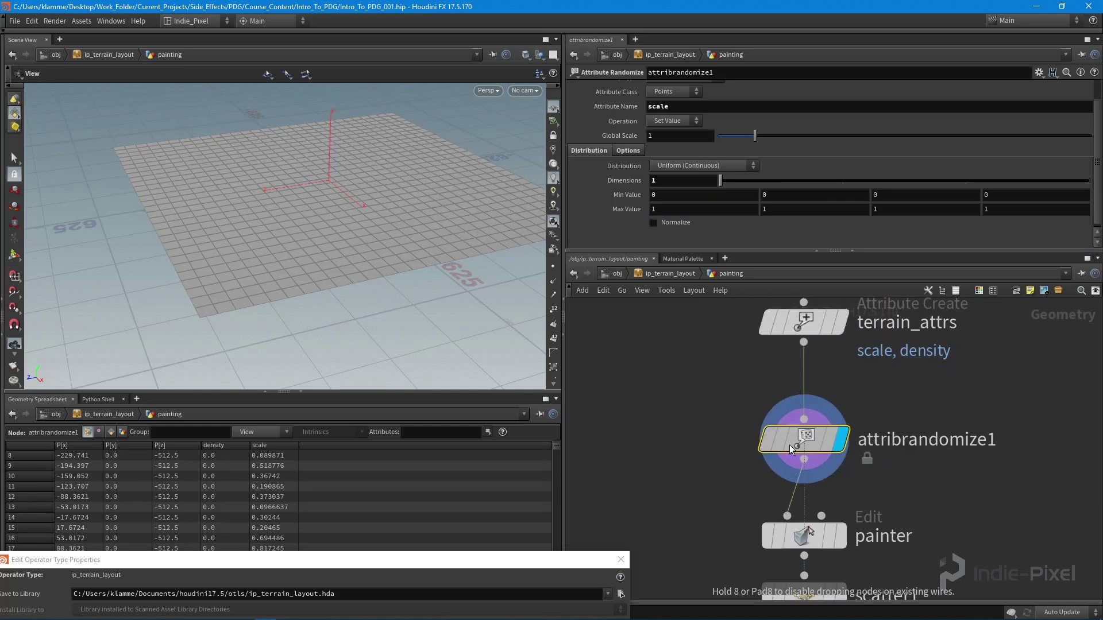
middle_drag(948, 471, 947, 305)
scroll(952, 404, down, 3)
middle_drag(952, 404, 951, 361)
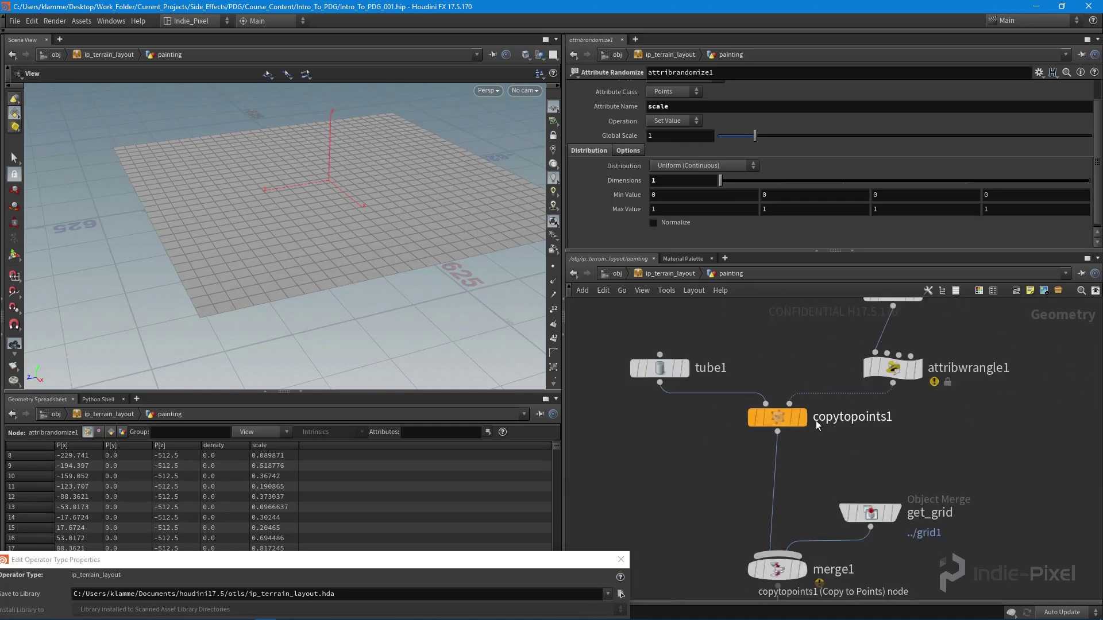
scroll(783, 368, up, 3)
click(796, 414)
click(749, 415)
scroll(1038, 394, down, 5)
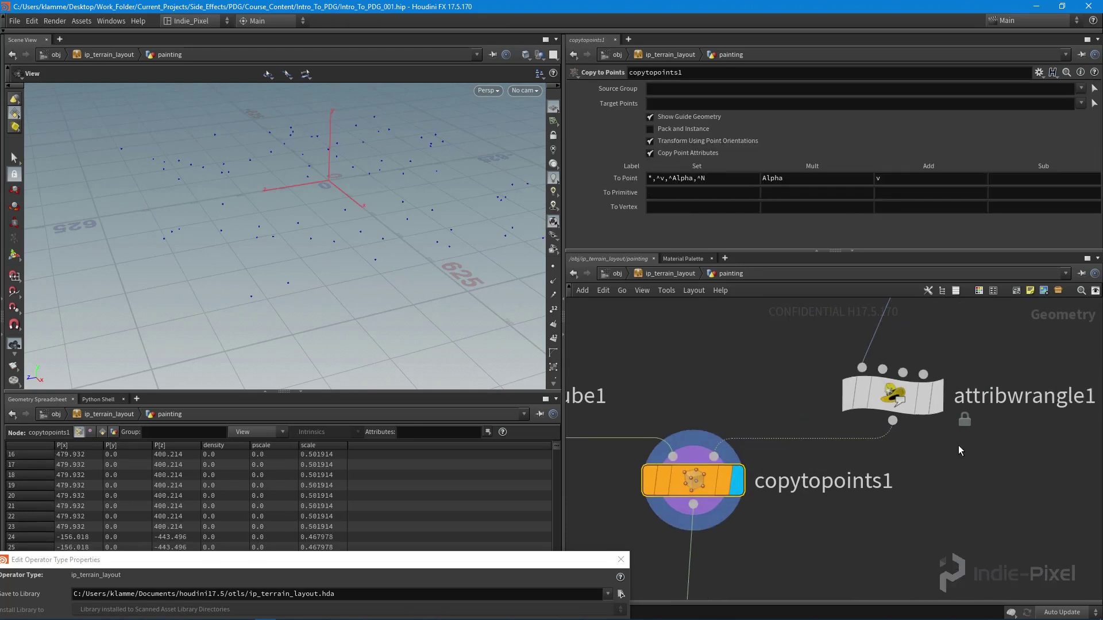
mouse_move(322, 190)
mouse_down()
mouse_move(300, 221)
mouse_move(312, 225)
mouse_up()
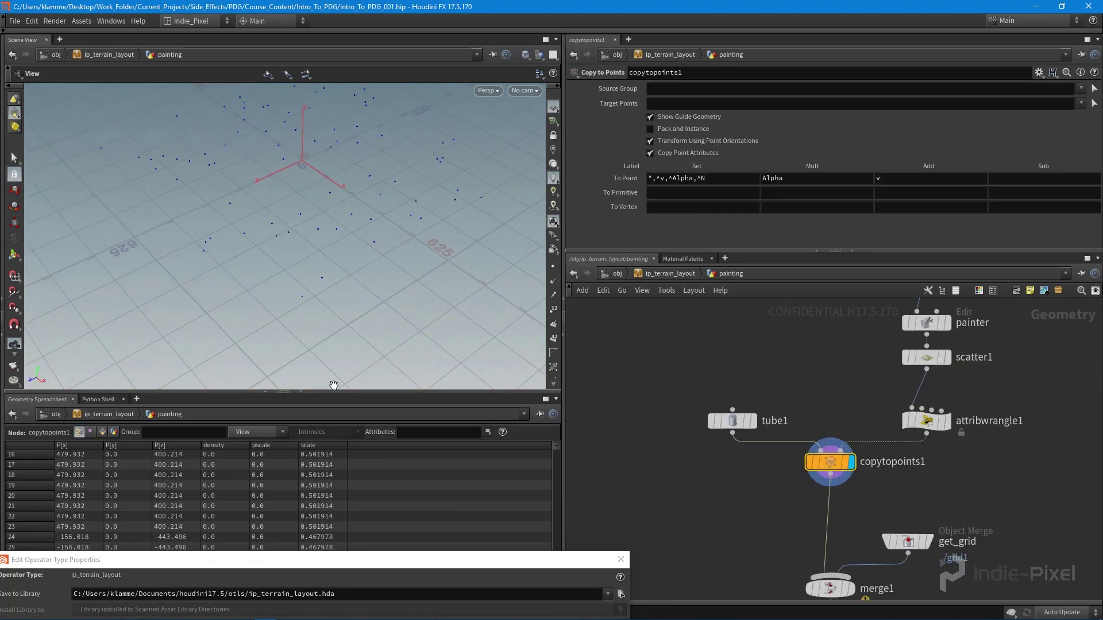
Step: Review attribrandomize1's distribution choices, leaving the distribution unchanged
drag(329, 391, 330, 327)
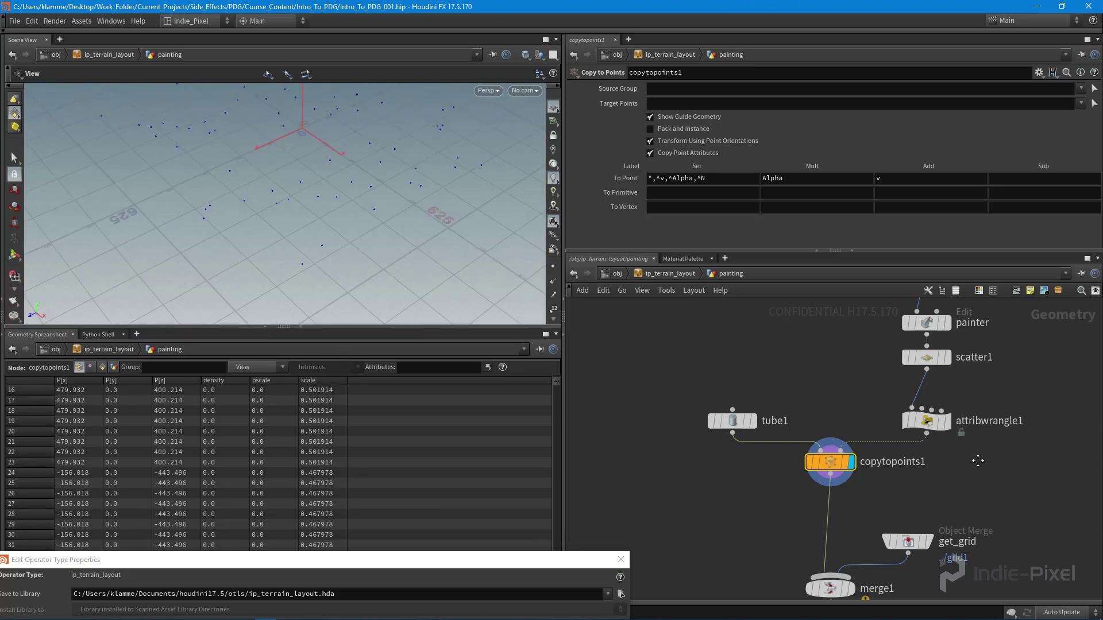
mouse_move(977, 460)
middle_down()
mouse_move(931, 531)
mouse_move(937, 541)
mouse_move(917, 440)
middle_up()
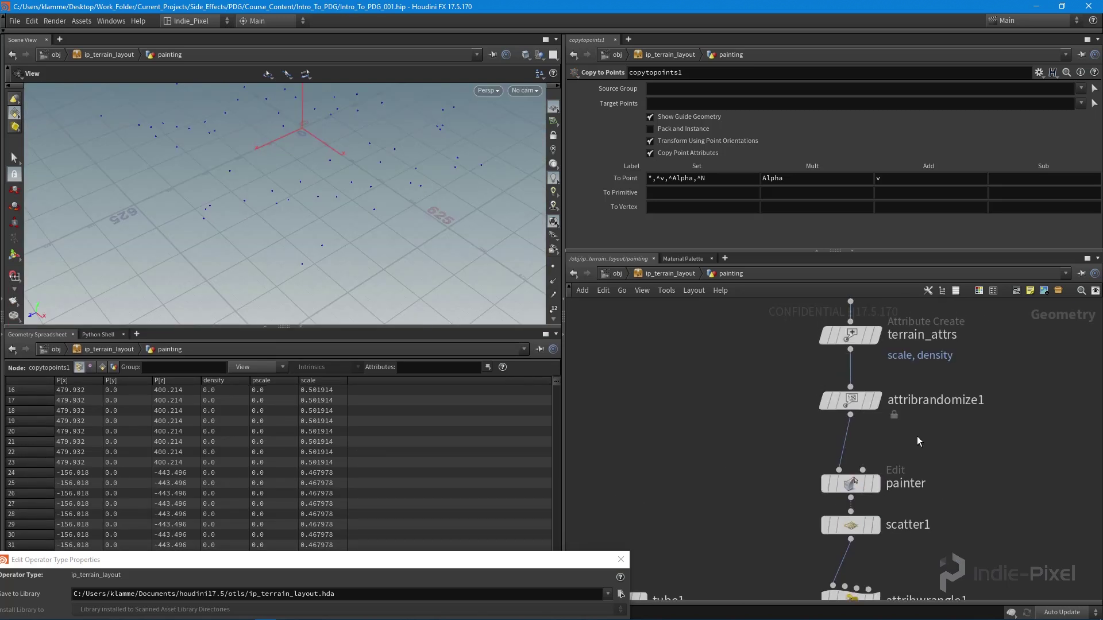
click(856, 401)
scroll(825, 179, up, 2)
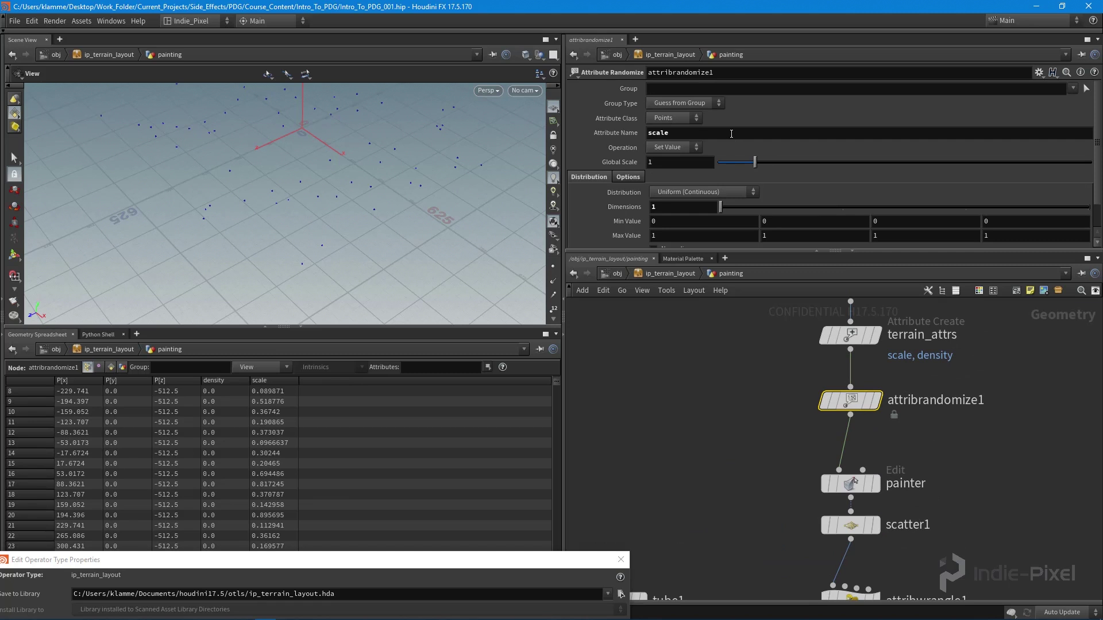
scroll(830, 178, down, 1)
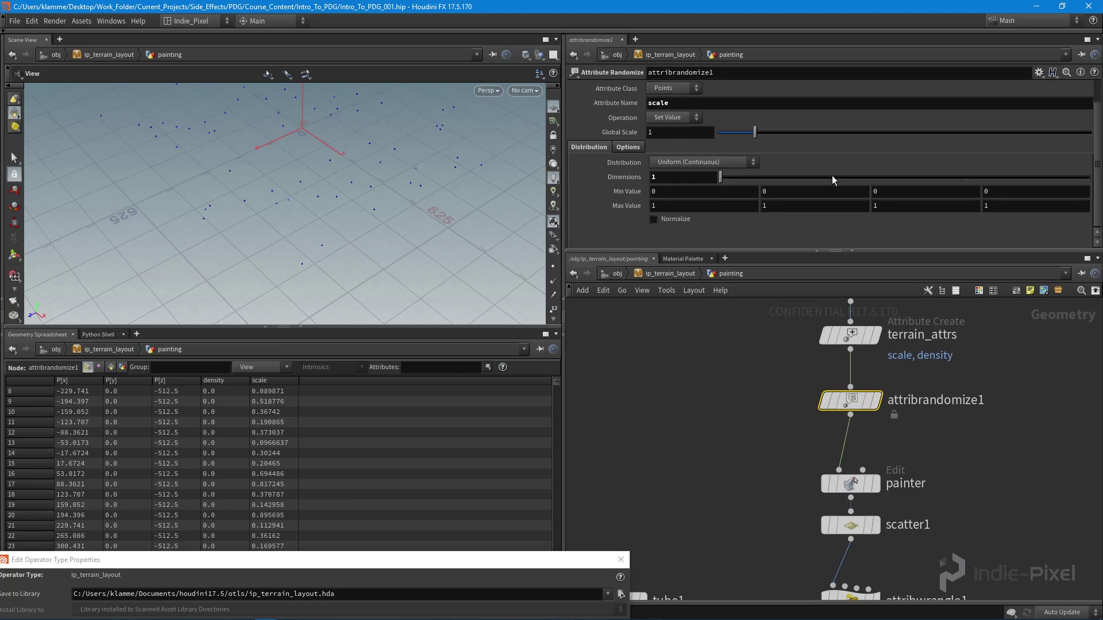
scroll(832, 179, up, 1)
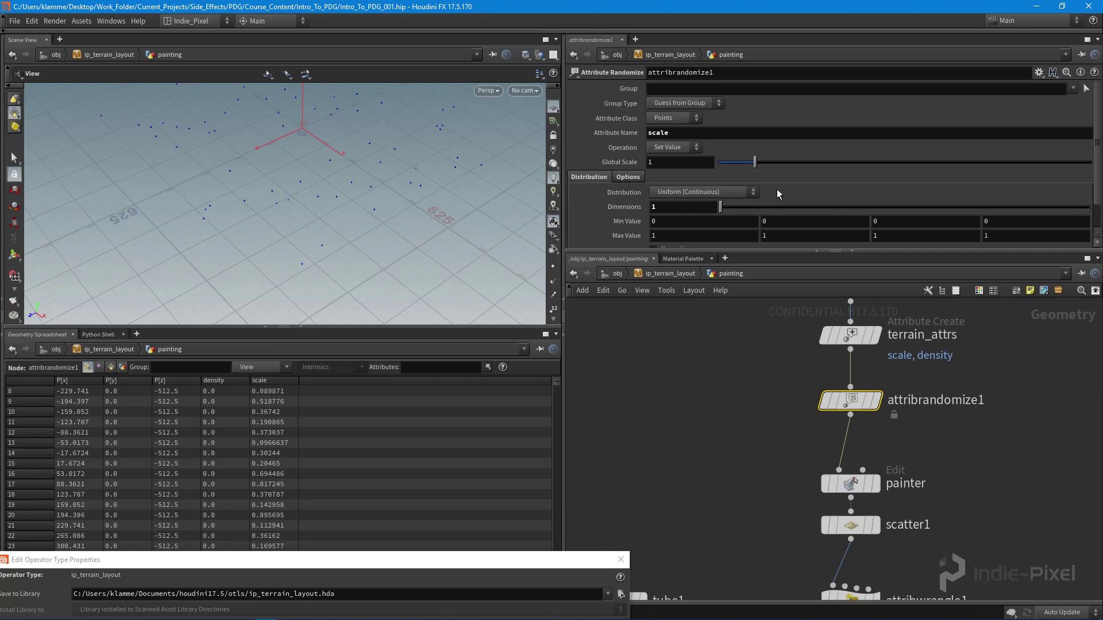
click(738, 192)
click(876, 199)
middle_drag(885, 550, 873, 430)
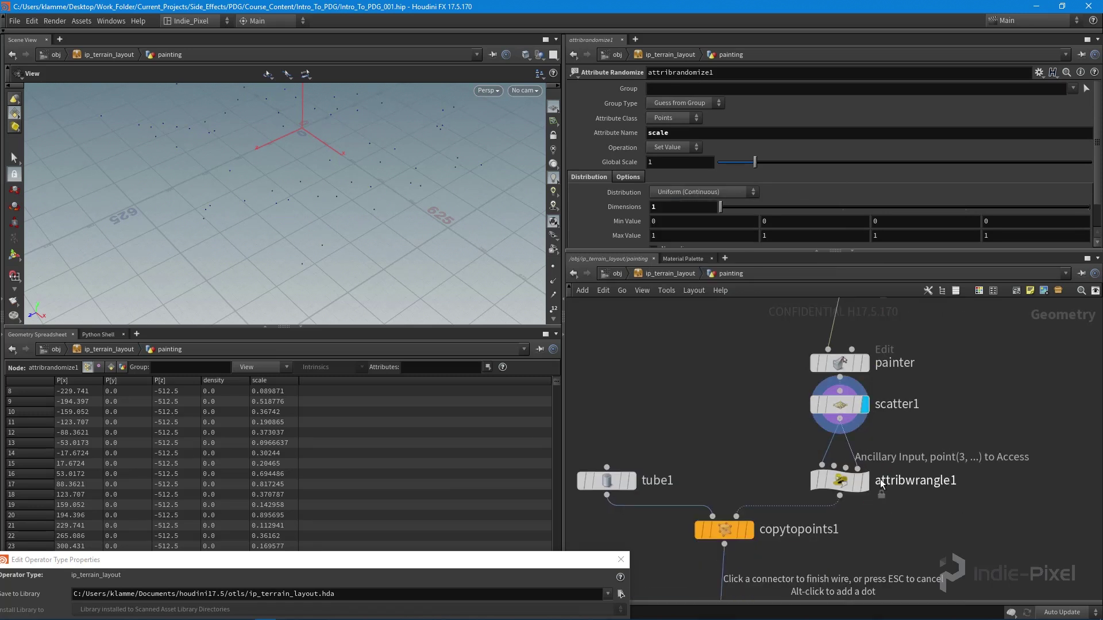
click(839, 480)
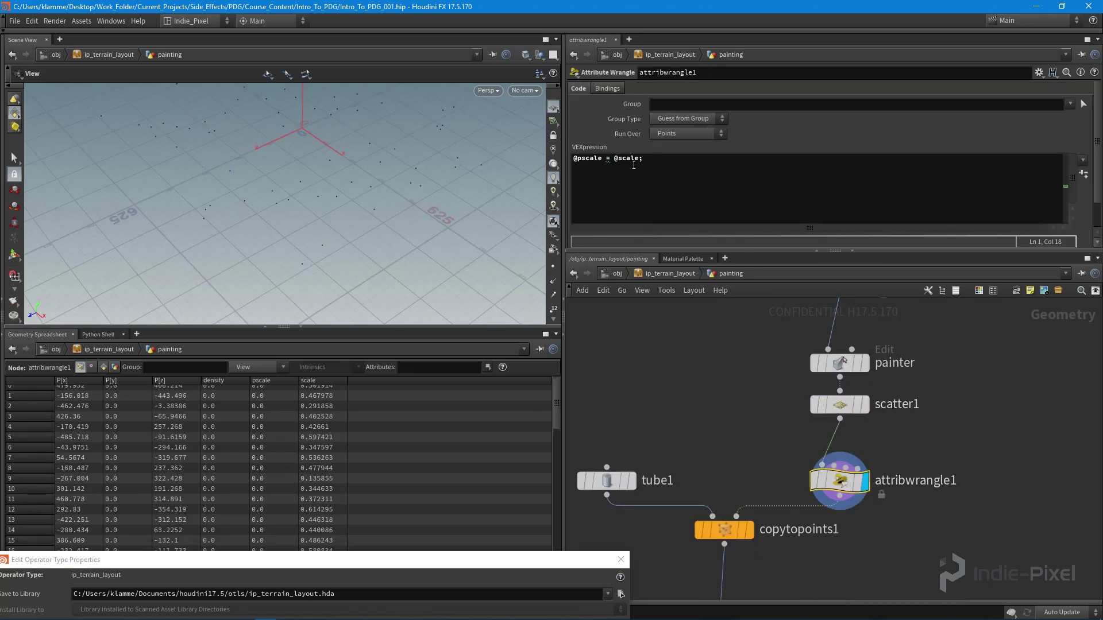
click(652, 160)
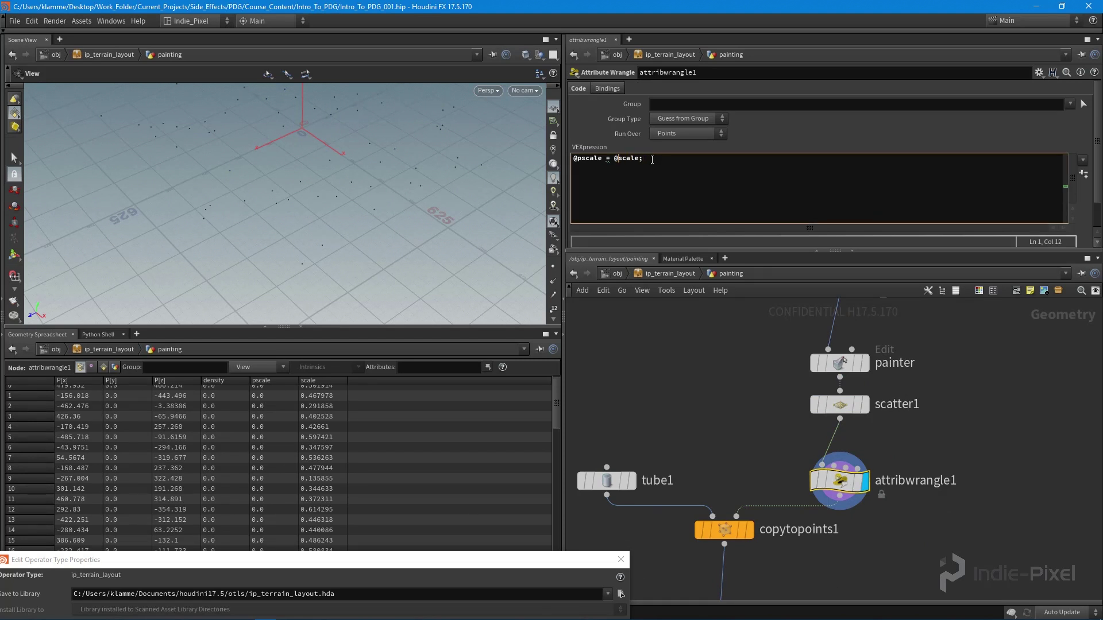
text(f)
key(Escape)
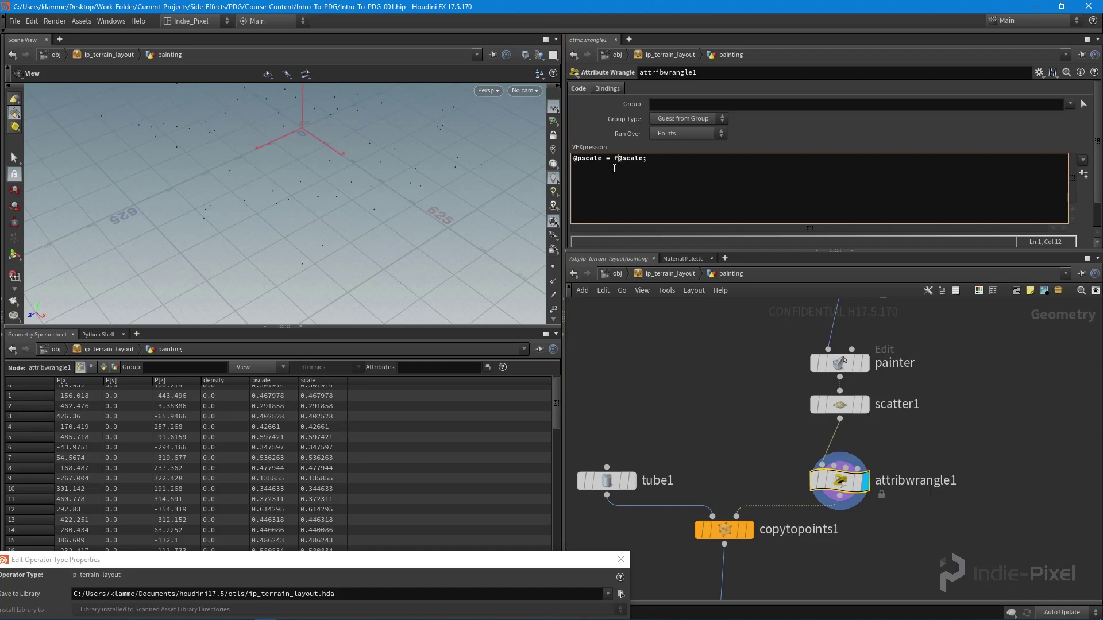
Step: Display copytopoints1 to show the varied-size cones on the scattered points
middle_drag(708, 461, 727, 431)
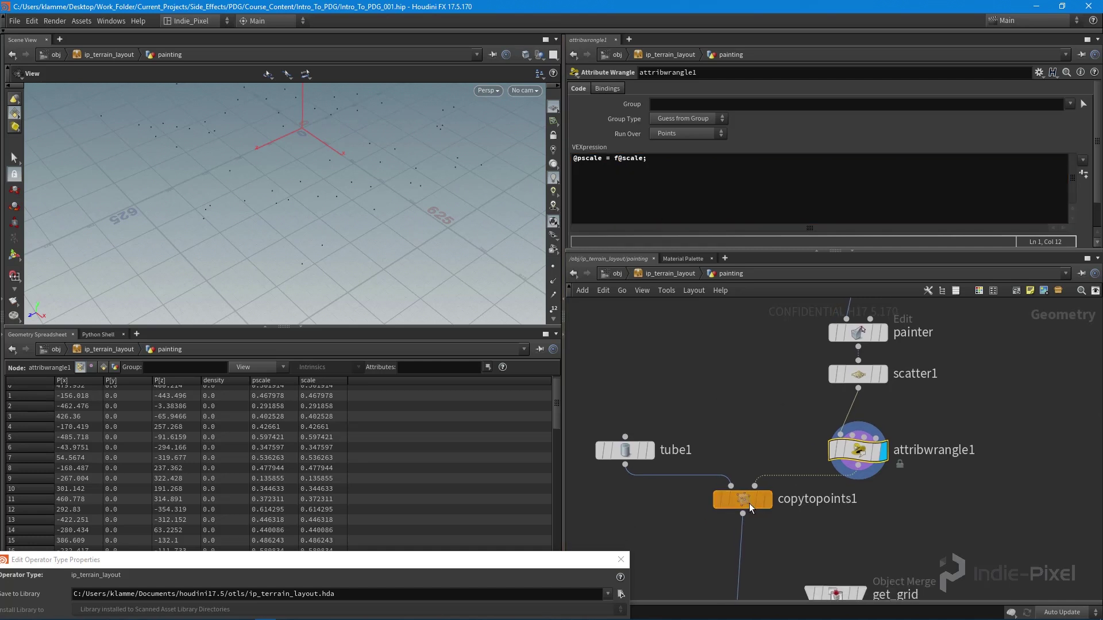
click(768, 499)
drag(368, 221, 433, 165)
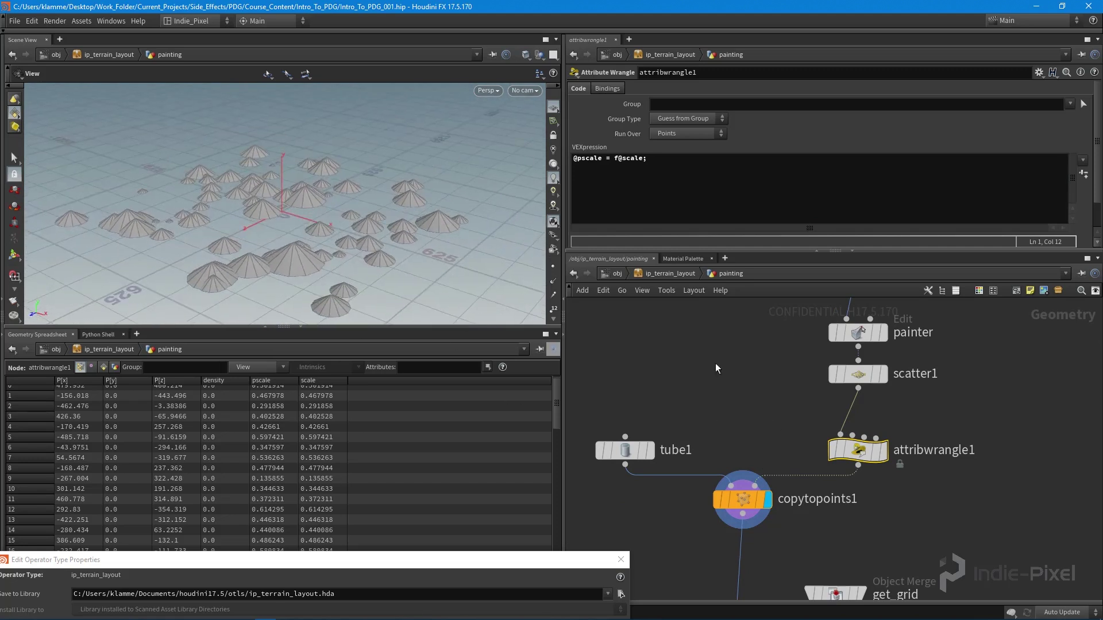
middle_drag(792, 361, 779, 444)
middle_drag(780, 387, 757, 454)
middle_drag(957, 381, 948, 419)
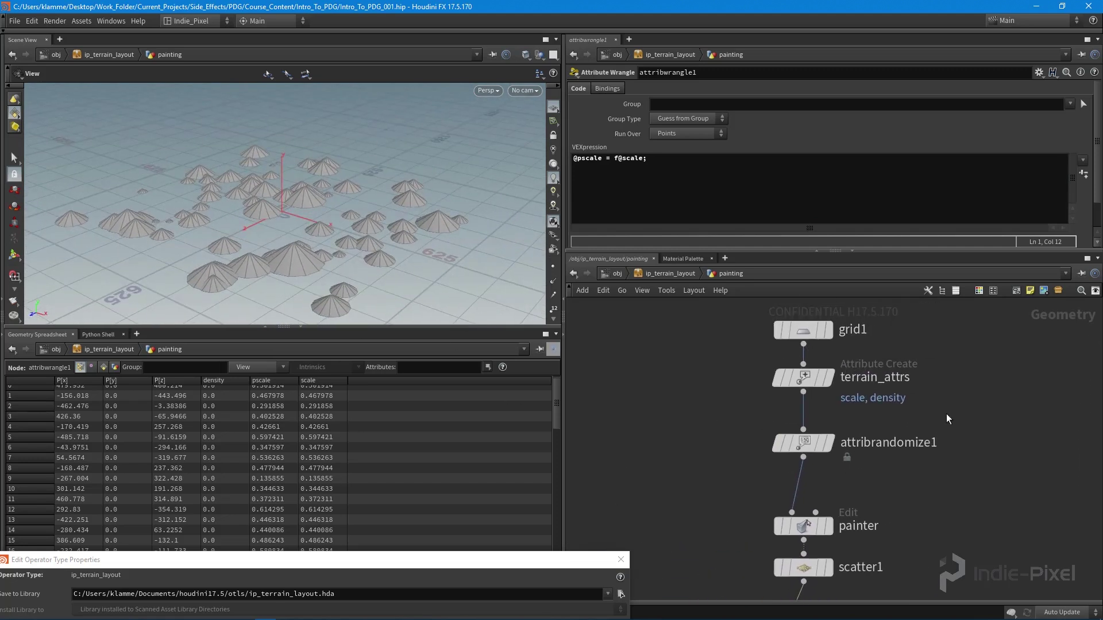
Step: Set attribrandomize1's Min Value to 0.5 and Max Value to 1.5
click(803, 442)
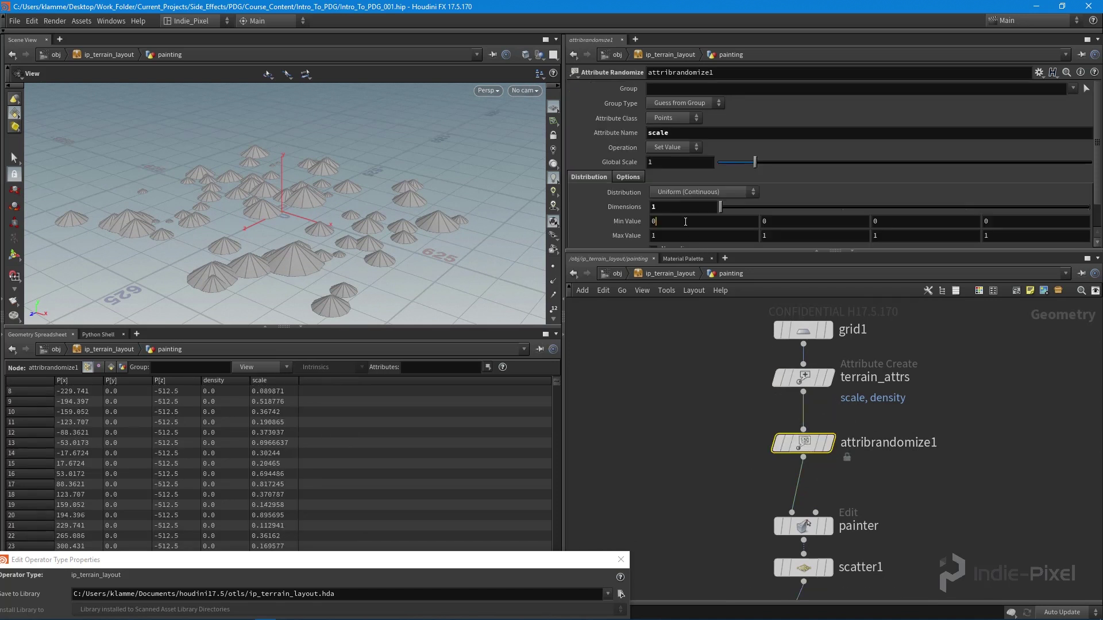
click(685, 222)
text(0.5)
click(691, 235)
text(2)
key(Return)
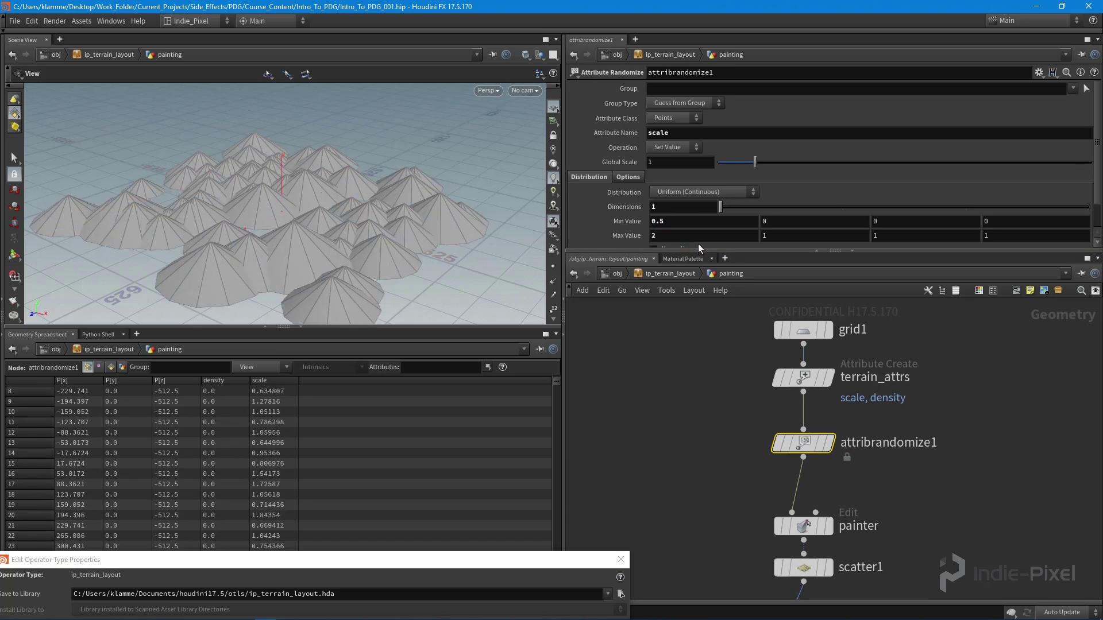
click(689, 235)
text(1.5)
key(Return)
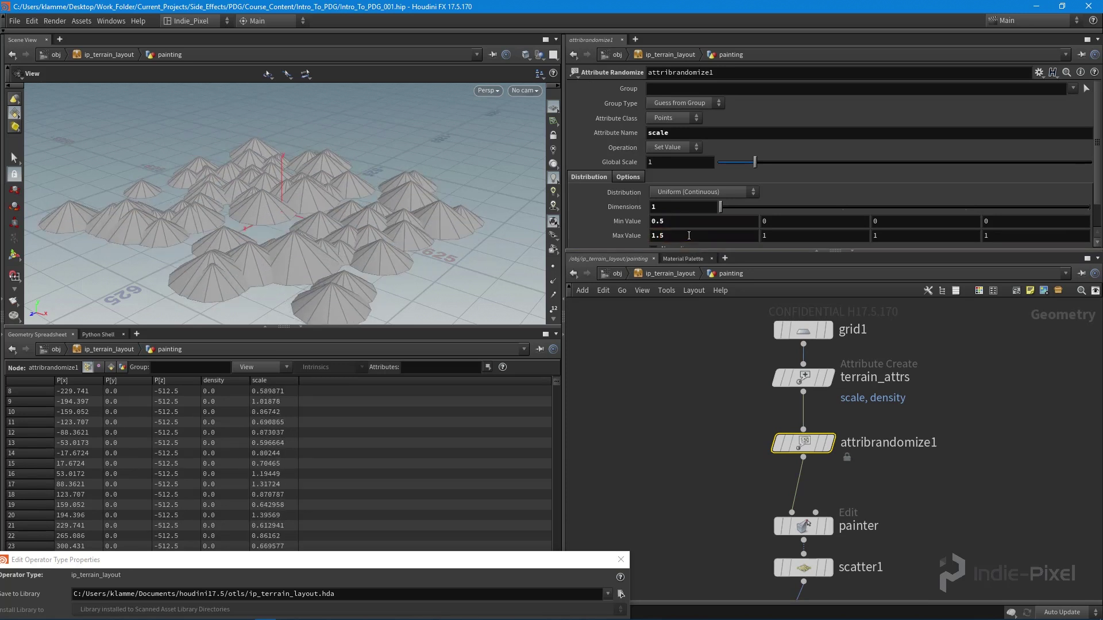
drag(298, 270, 333, 187)
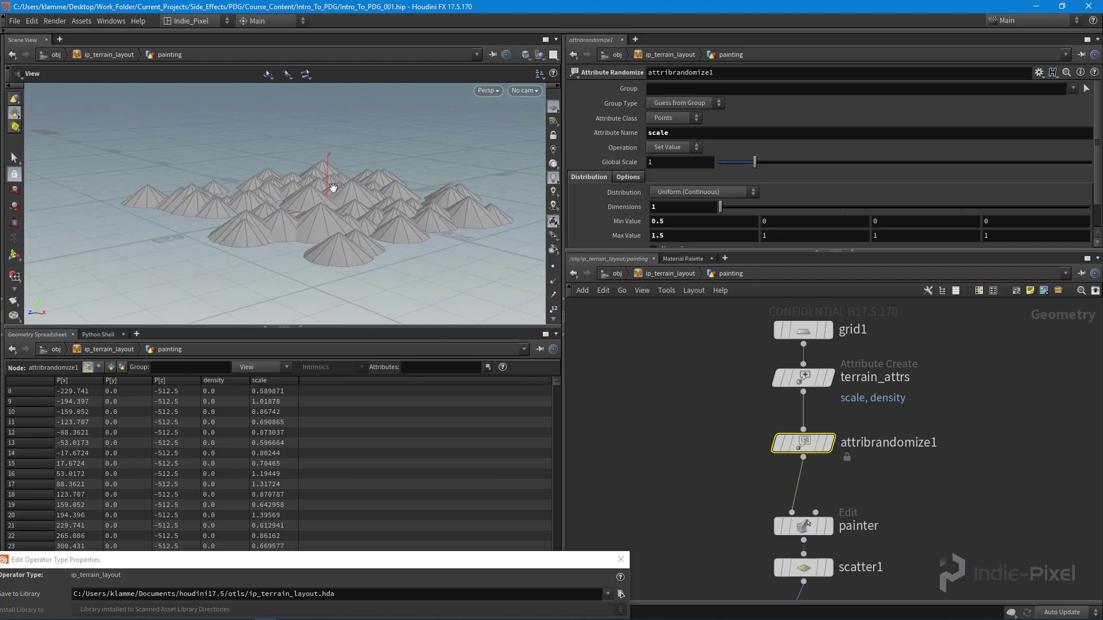
Step: Display the OUT_TERRAIN_LAYOUT output and inspect the finished terrain
drag(575, 554, 459, 360)
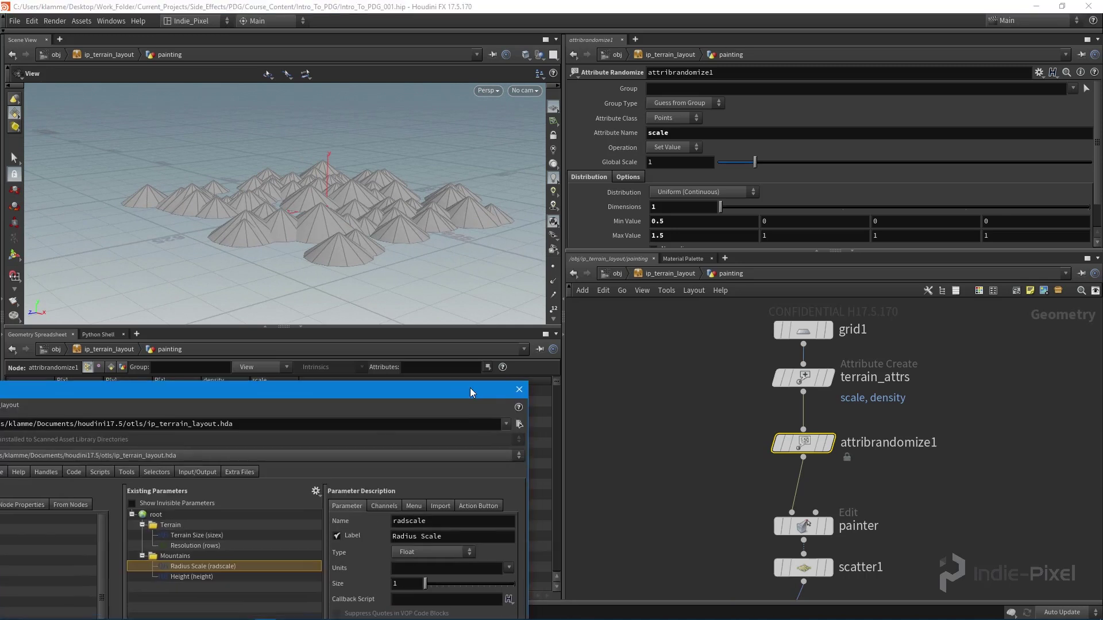
scroll(733, 423, down, 6)
scroll(746, 529, up, 6)
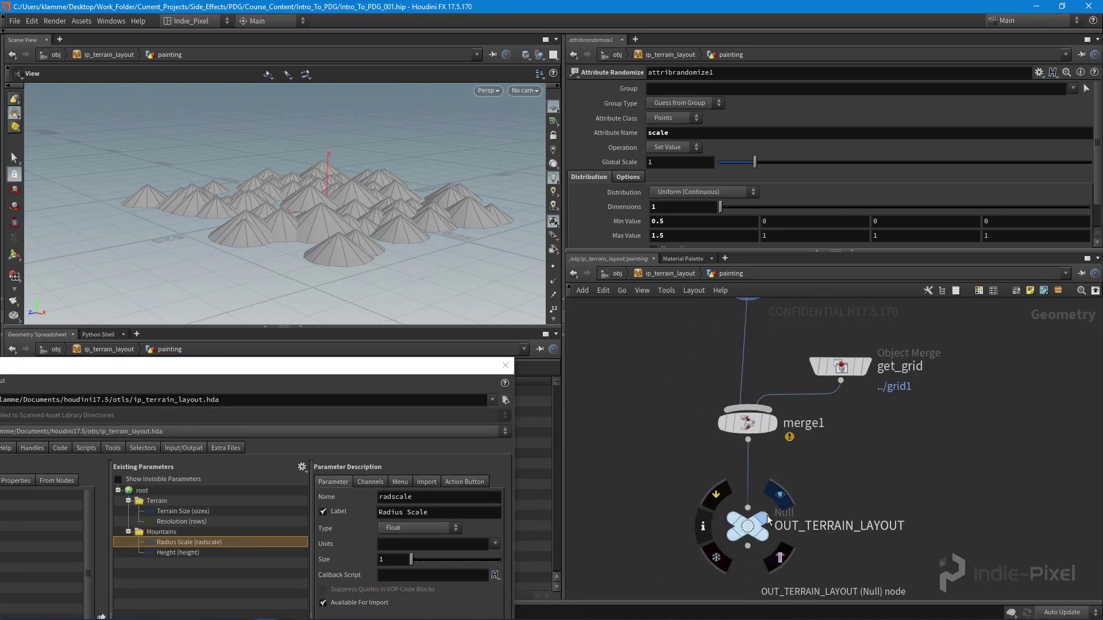
click(770, 535)
scroll(275, 248, down, 3)
drag(275, 248, 225, 167)
Step: Return to object level and save the ip_terrain_layout node type
key(u)
key(u)
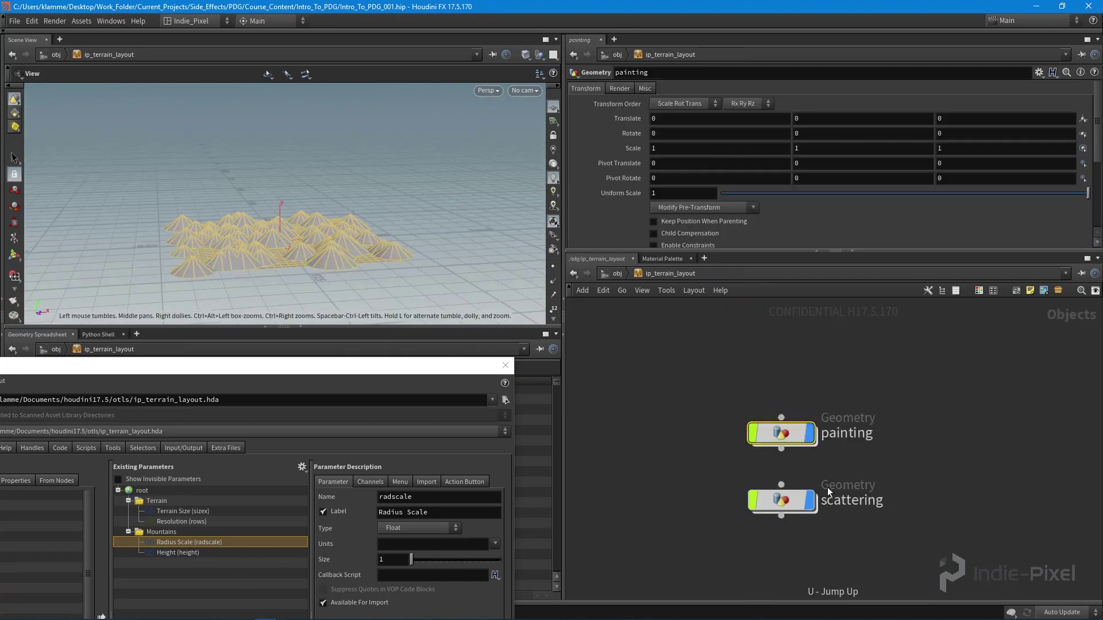
right_click(767, 380)
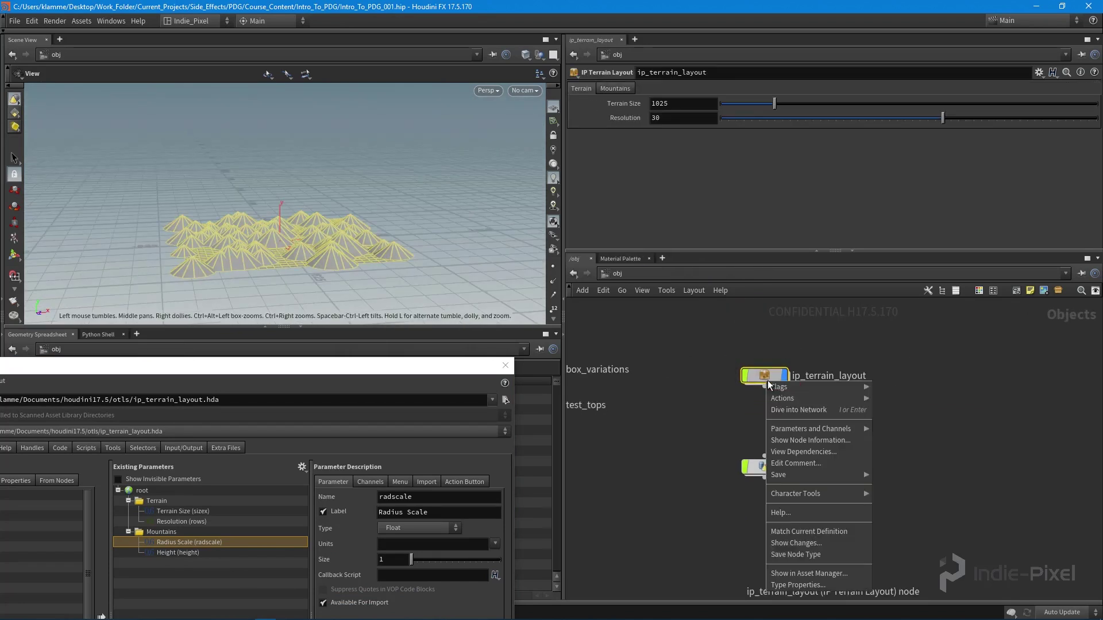
click(794, 558)
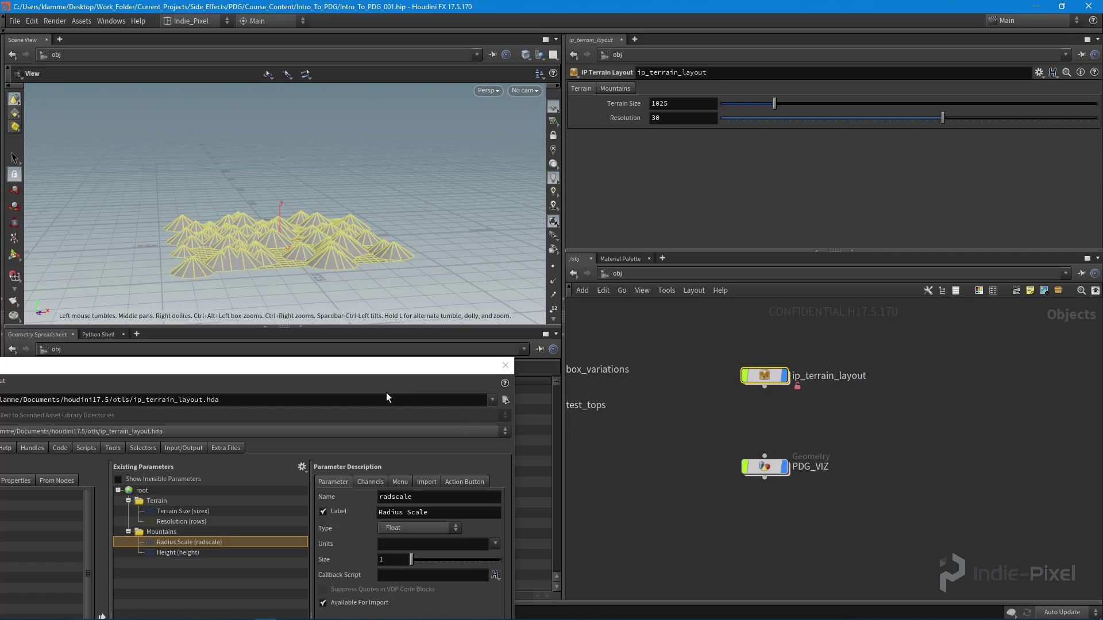
drag(394, 367, 587, 39)
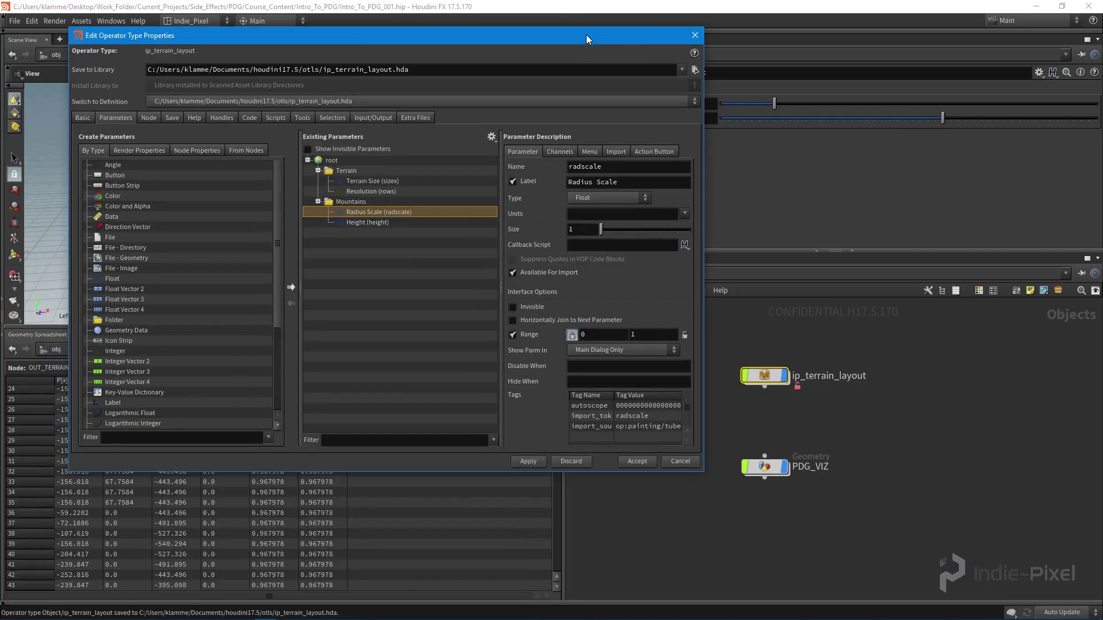
Step: Close the asset properties window and open ip_terrain_layout's Type Properties
click(627, 463)
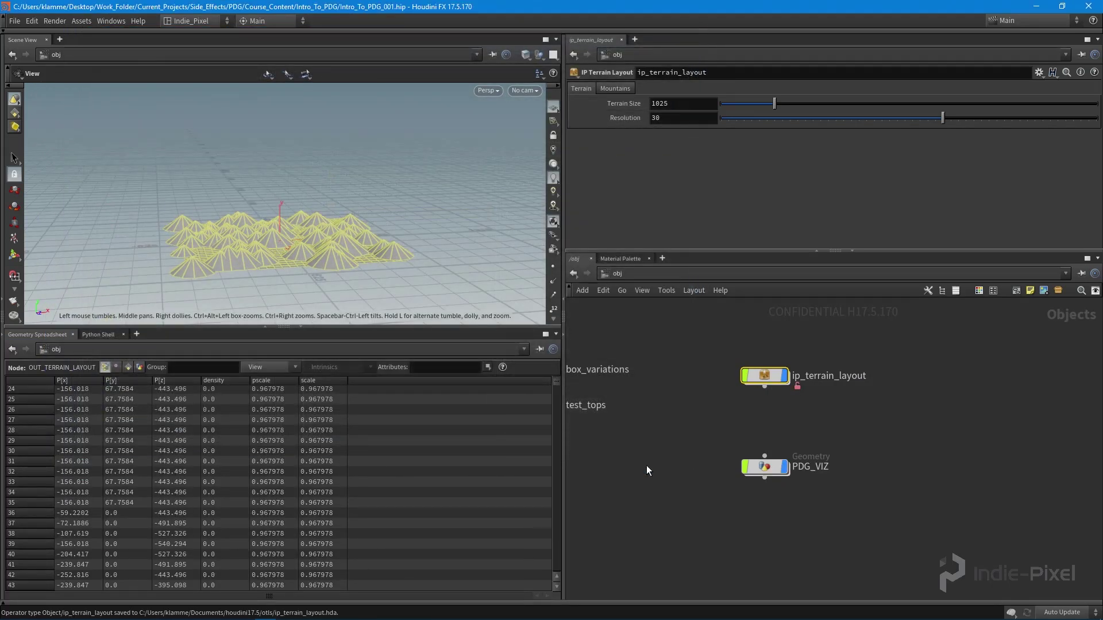
click(614, 89)
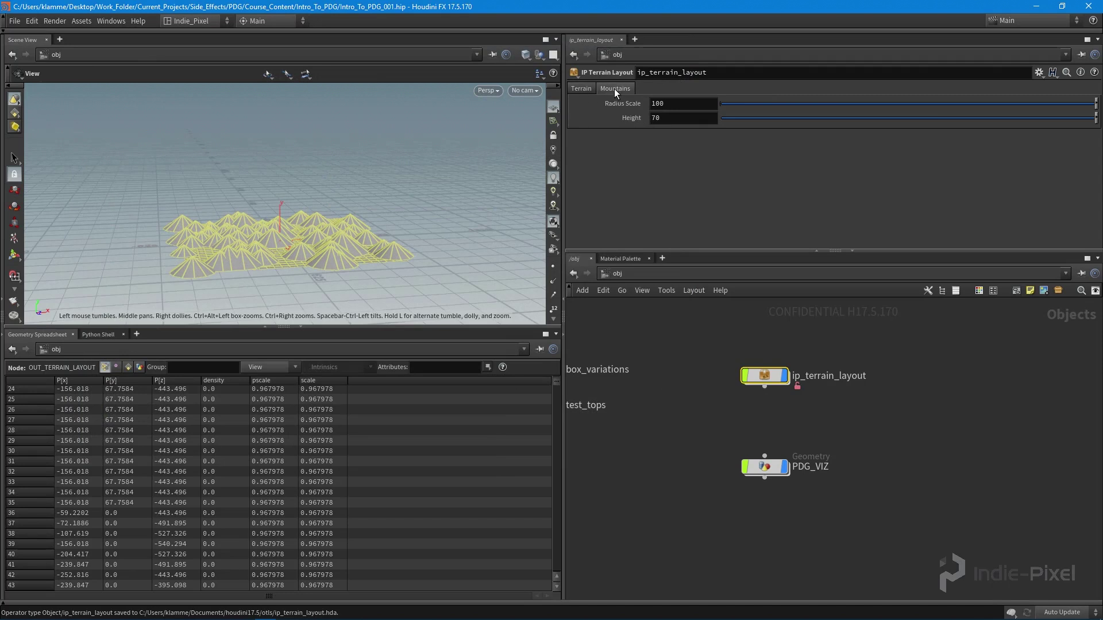
right_click(753, 374)
click(773, 584)
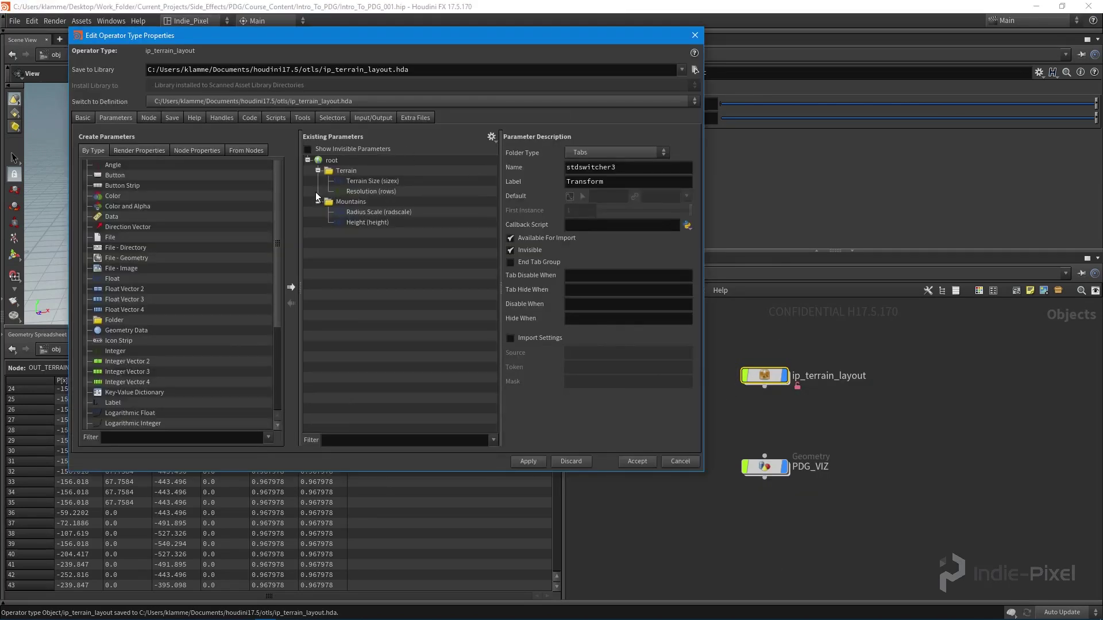
Step: Set the Terrain and Mountains folders to Collapsible, then apply and accept
click(346, 171)
ctrl+click(351, 202)
click(597, 152)
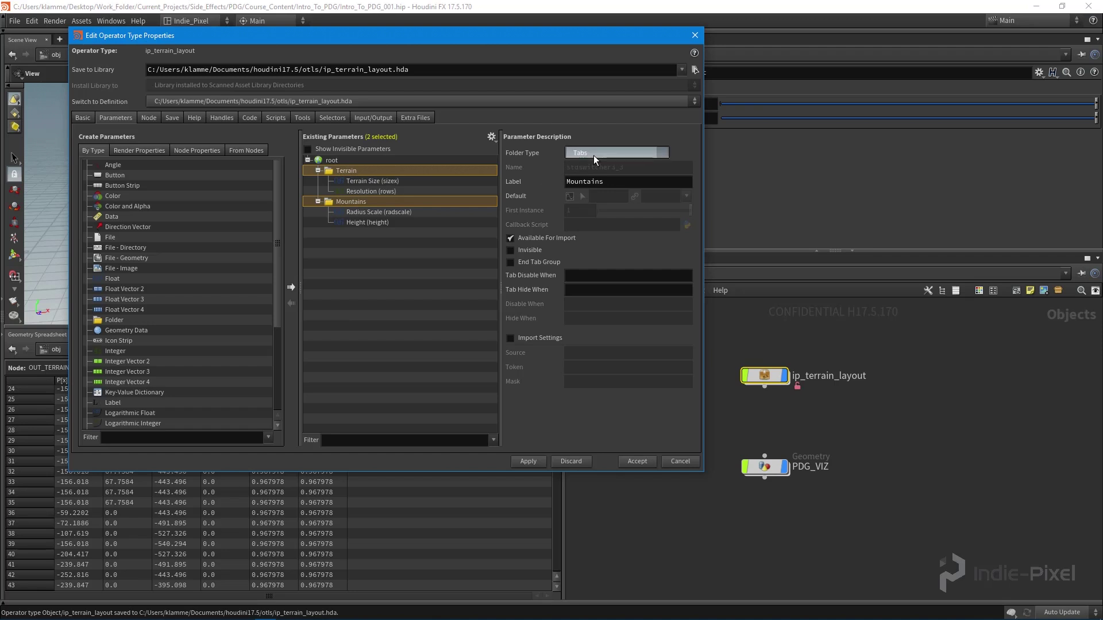
click(587, 164)
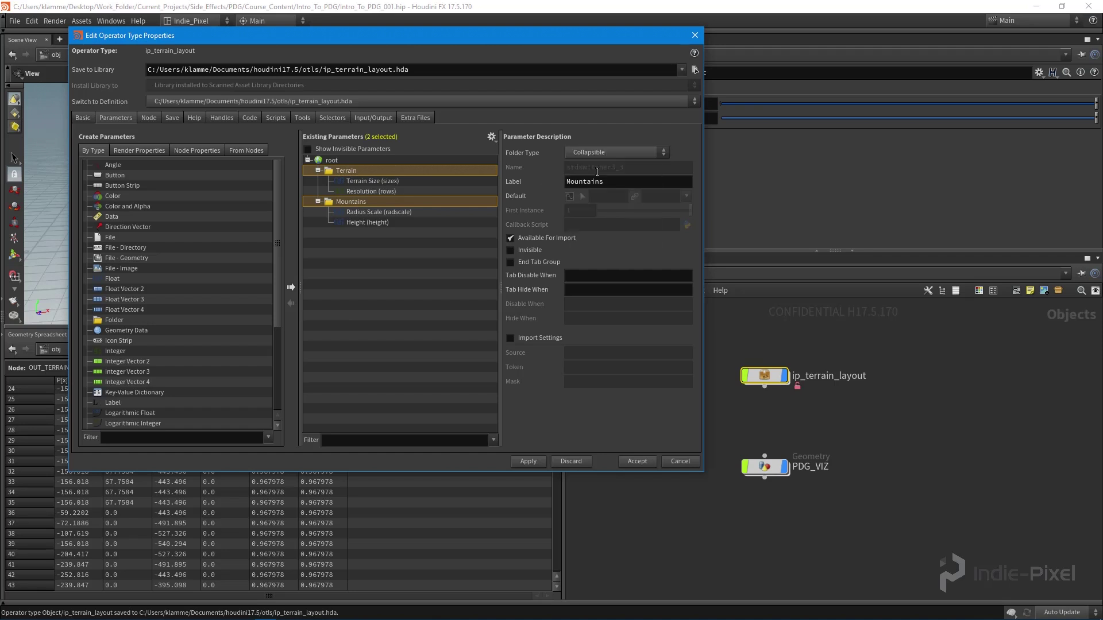
click(530, 463)
click(638, 462)
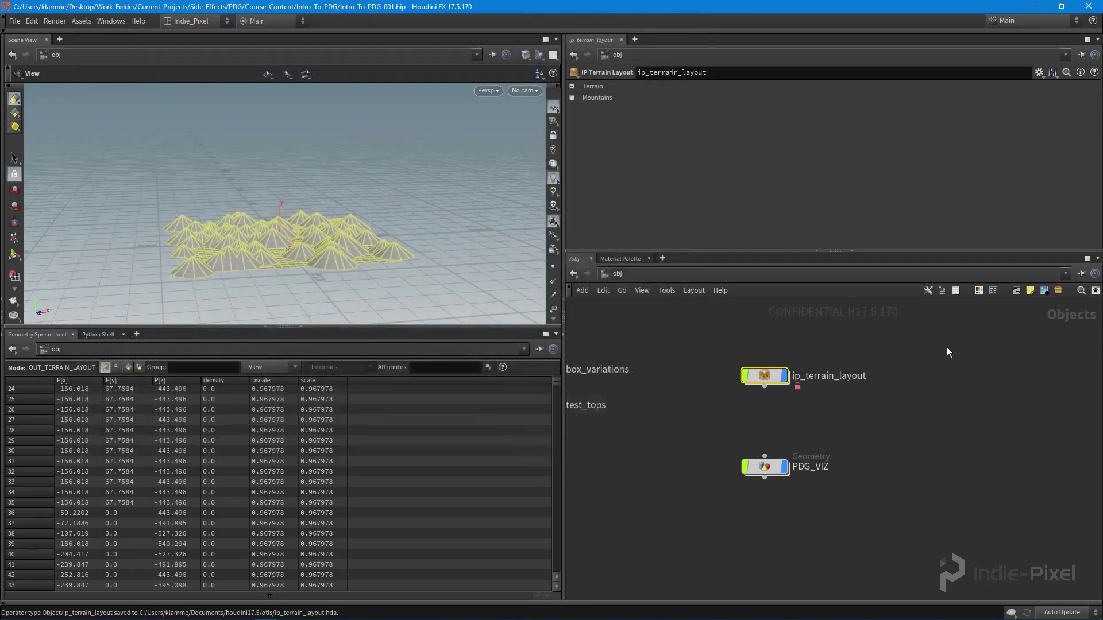
Step: Expand the Terrain and Mountains sections and save the updated asset definition
click(572, 86)
click(572, 136)
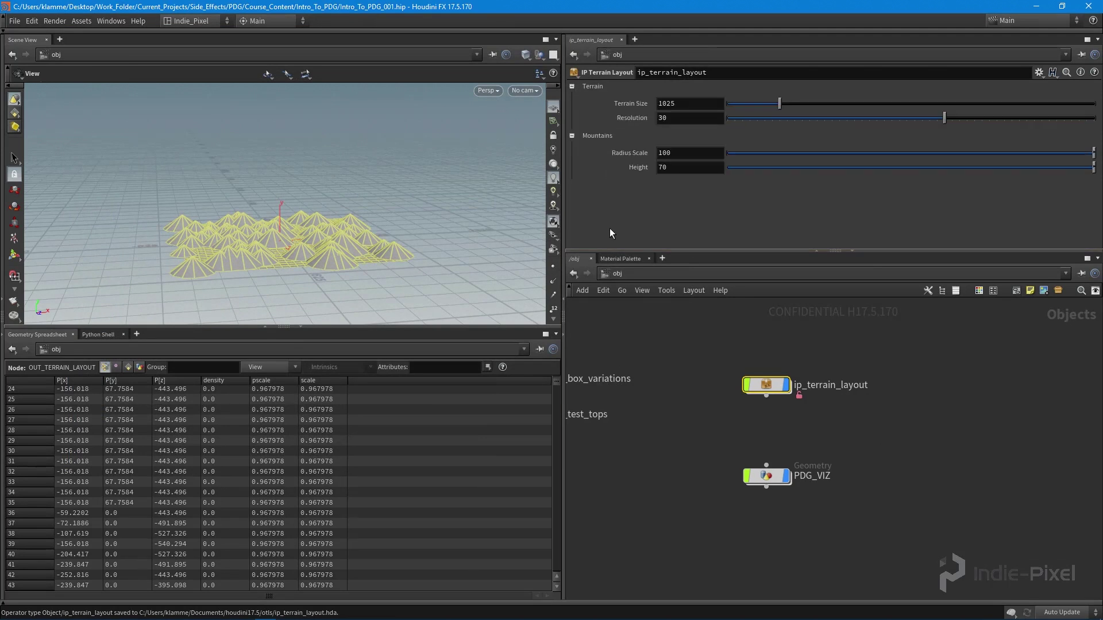
right_click(768, 387)
click(816, 568)
drag(229, 211, 327, 436)
scroll(348, 338, up, 3)
drag(349, 338, 325, 299)
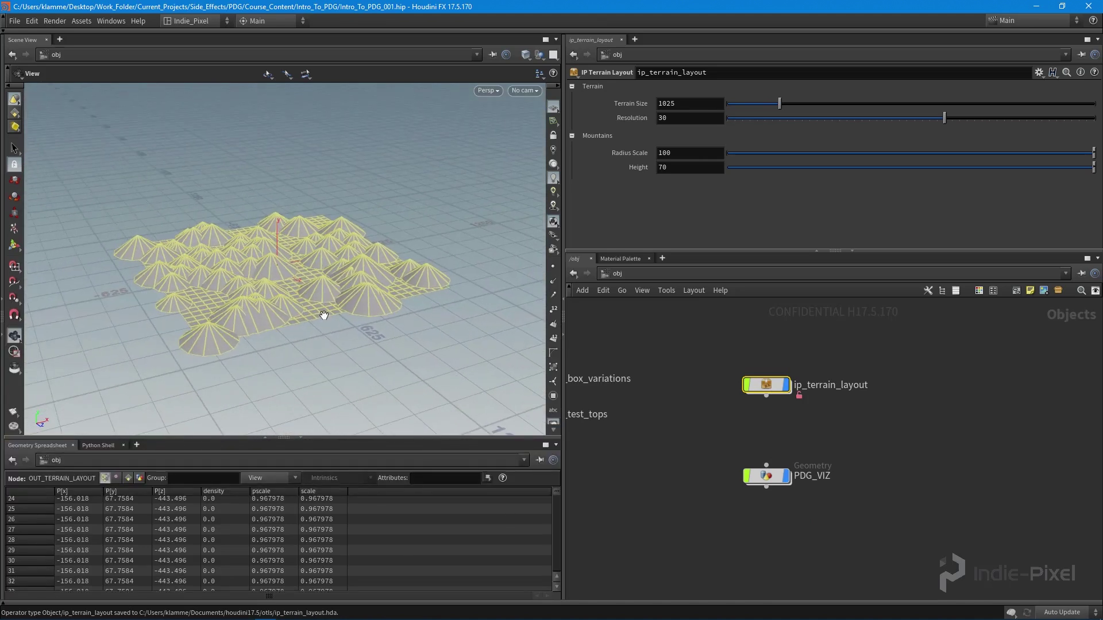